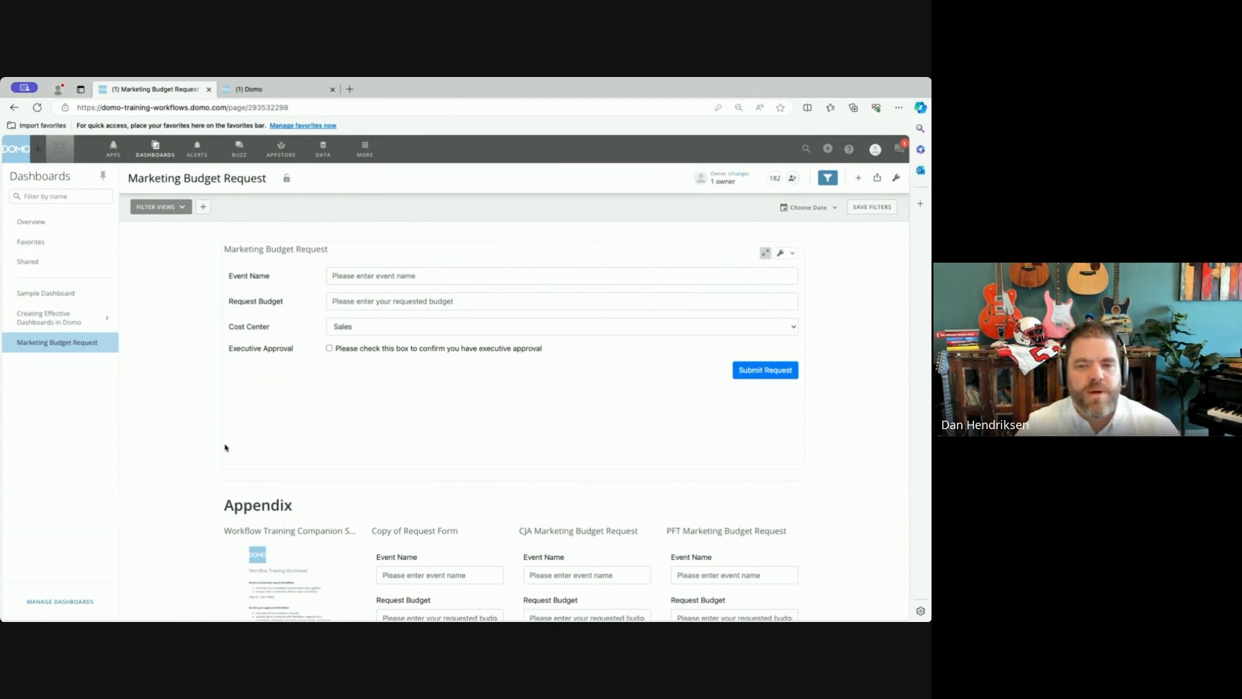
# Open the Workflows list from the Marketing Budget Request dashboard.
pyautogui.click(365, 149)
pyautogui.click(289, 184)
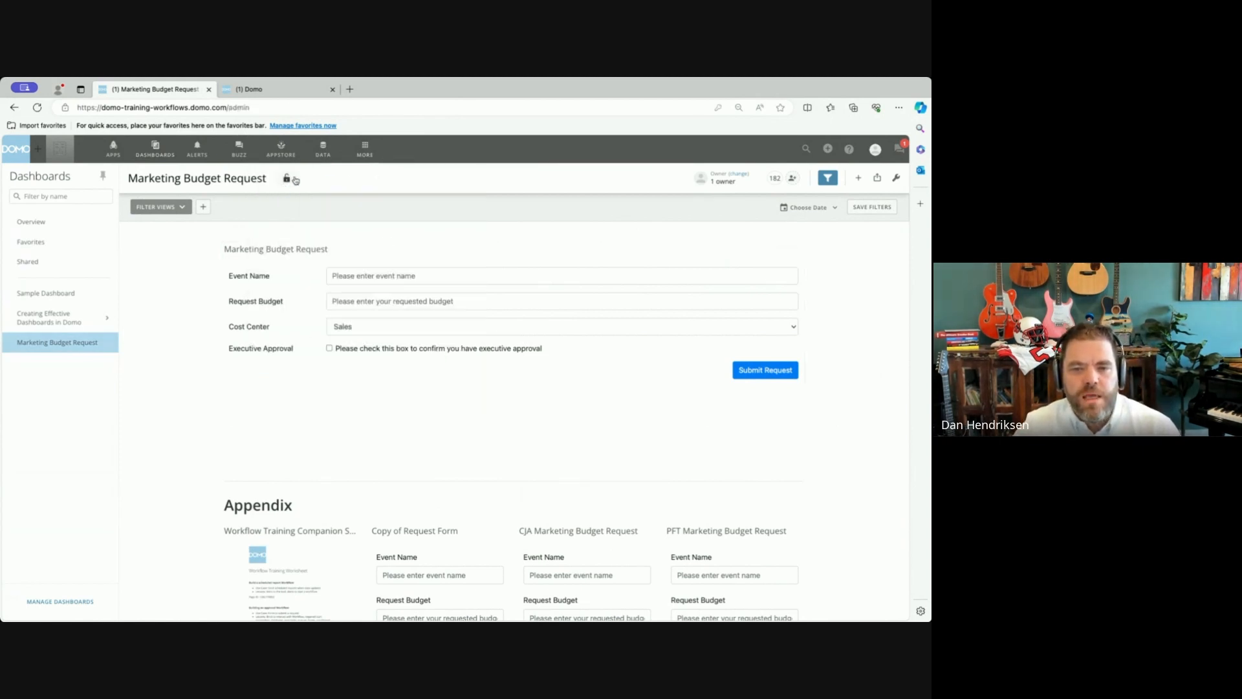
pyautogui.click(365, 149)
pyautogui.click(281, 326)
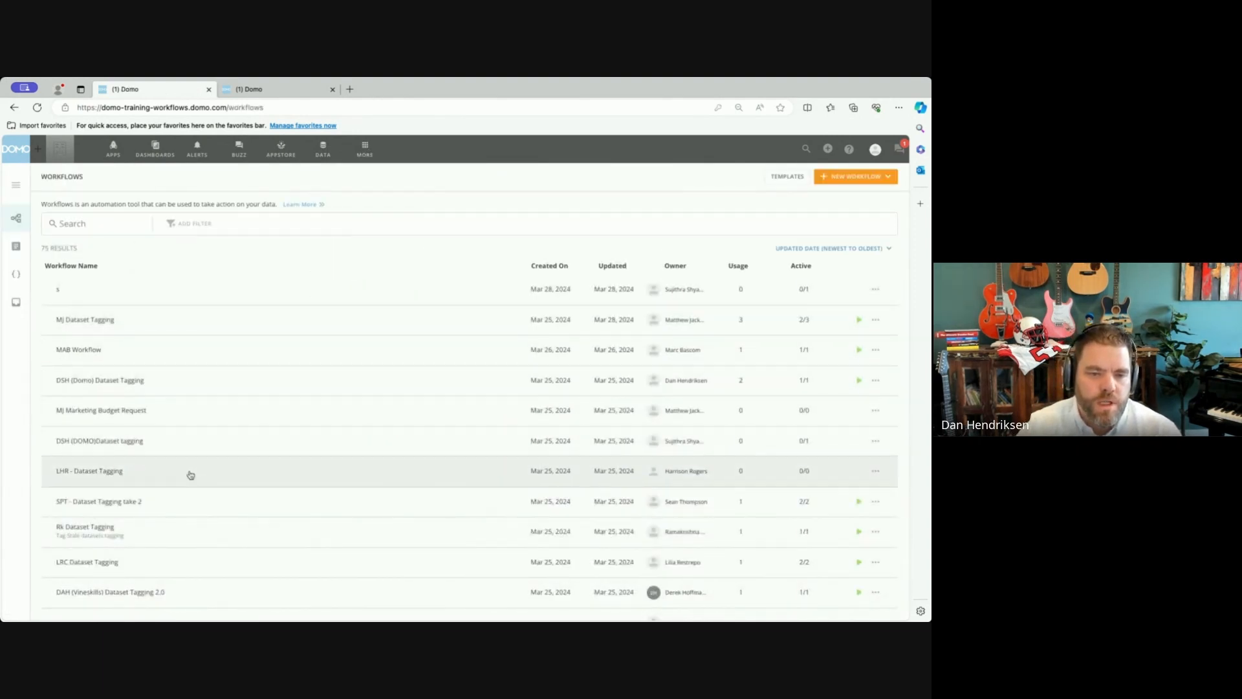
# Look over the DSH (Domo) Dataset Tagging and DSH Marketing Budget Request workflows and return to the workflow list.
pyautogui.click(239, 379)
pyautogui.click(29, 176)
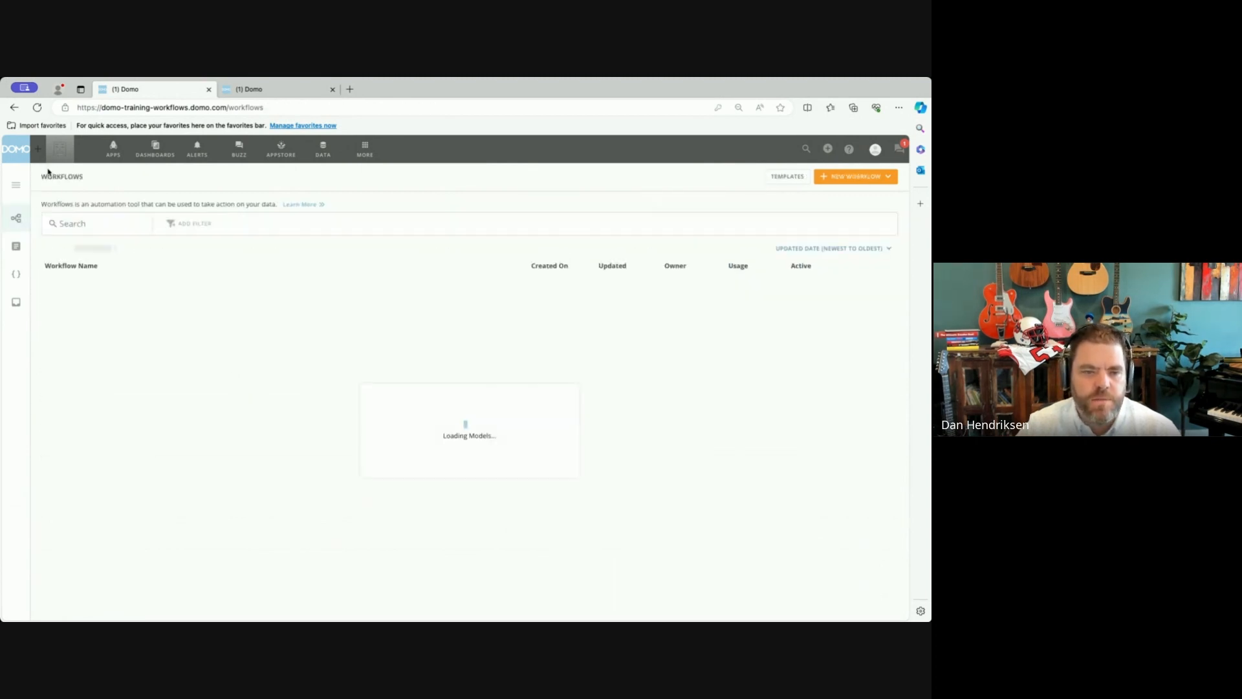
pyautogui.scroll(-5, 211, 460)
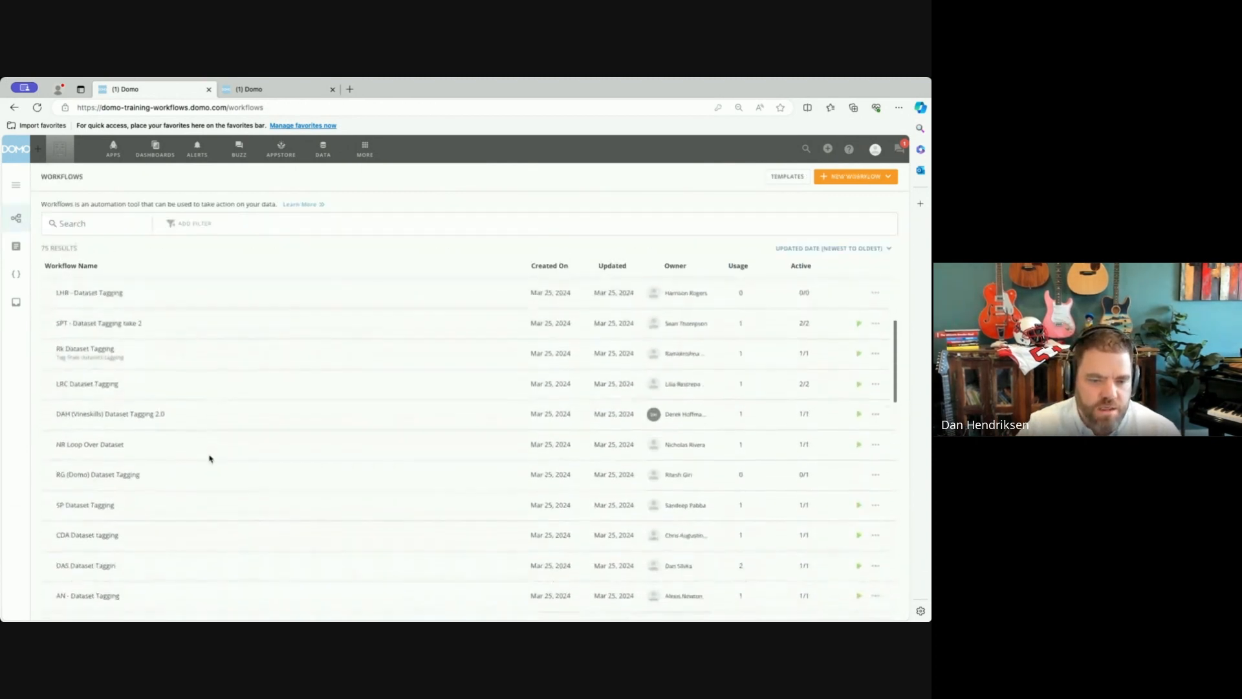
pyautogui.scroll(-10, 210, 459)
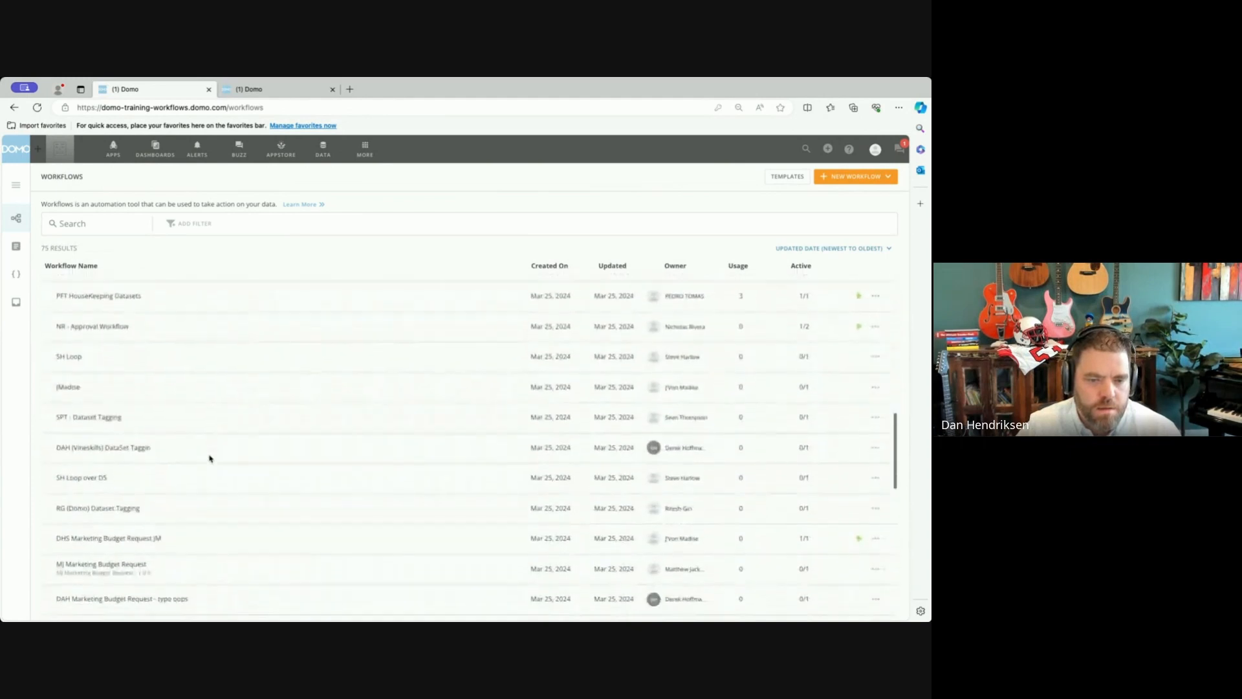
pyautogui.scroll(-5, 210, 459)
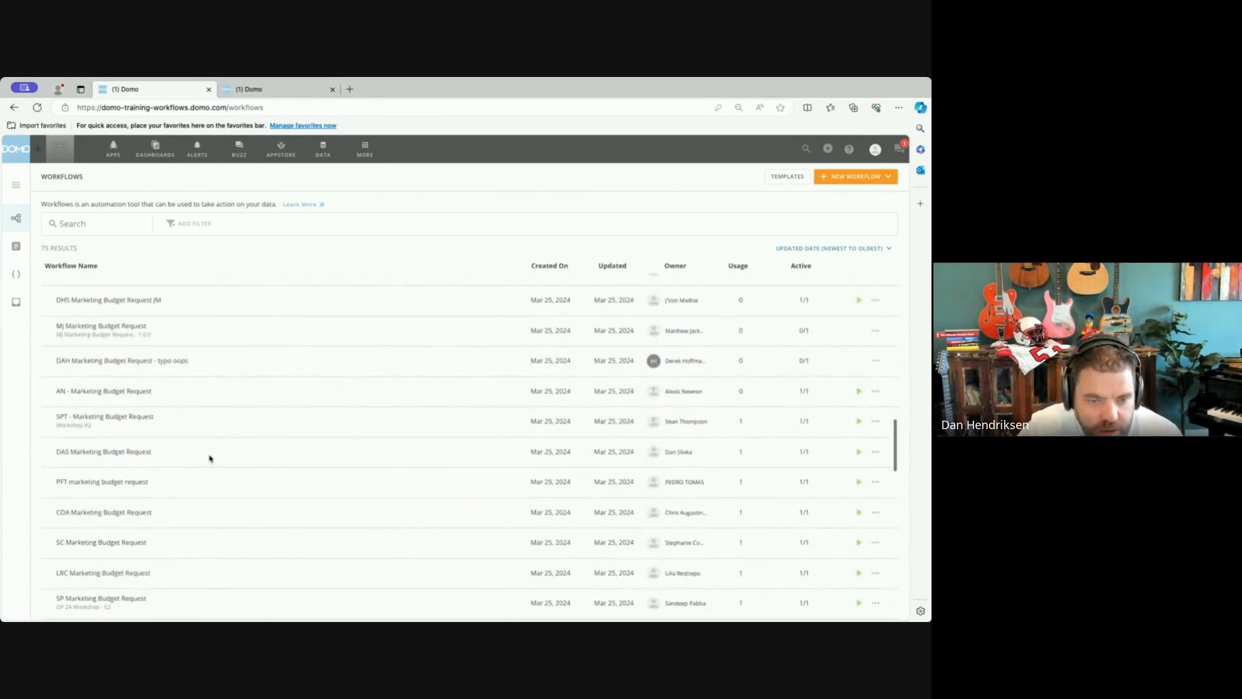
pyautogui.scroll(-7, 210, 459)
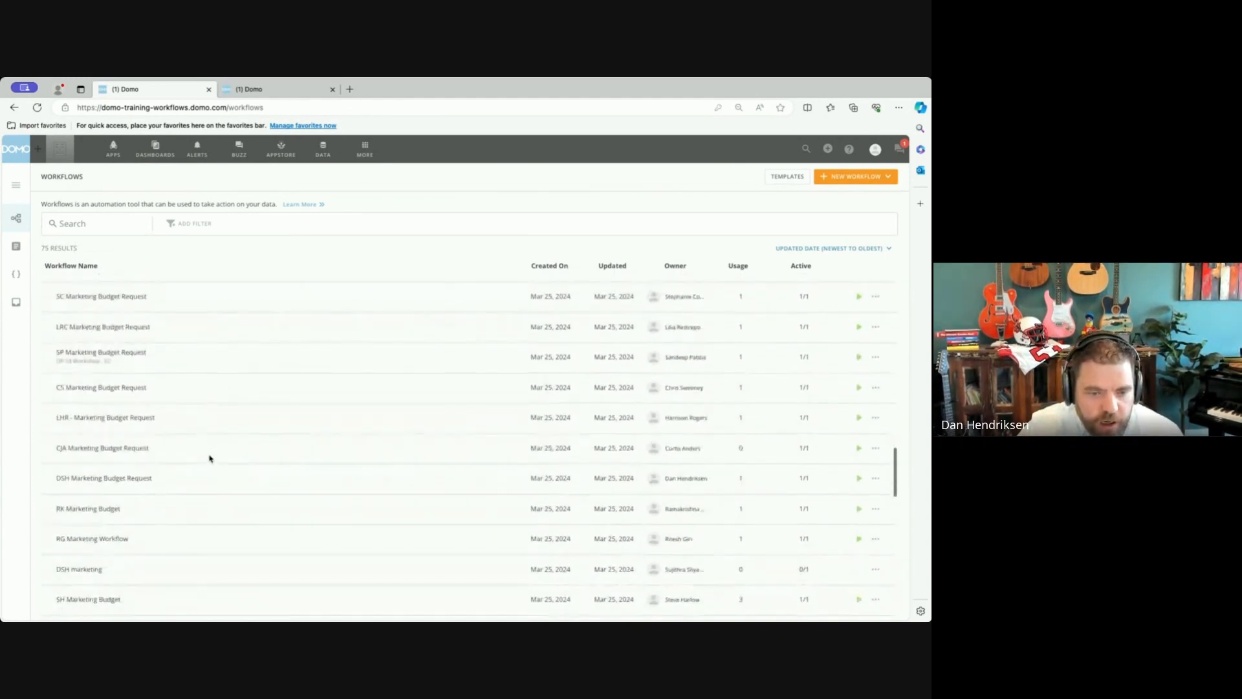
pyautogui.click(195, 484)
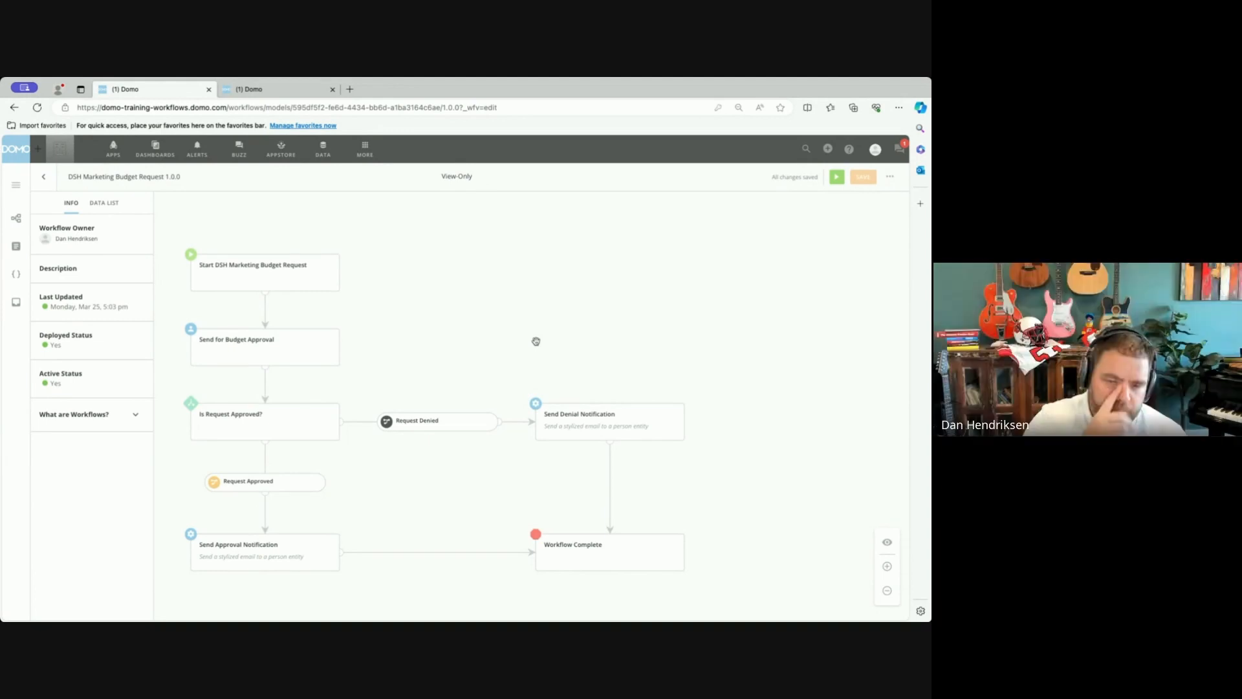
pyautogui.click(46, 184)
pyautogui.click(44, 177)
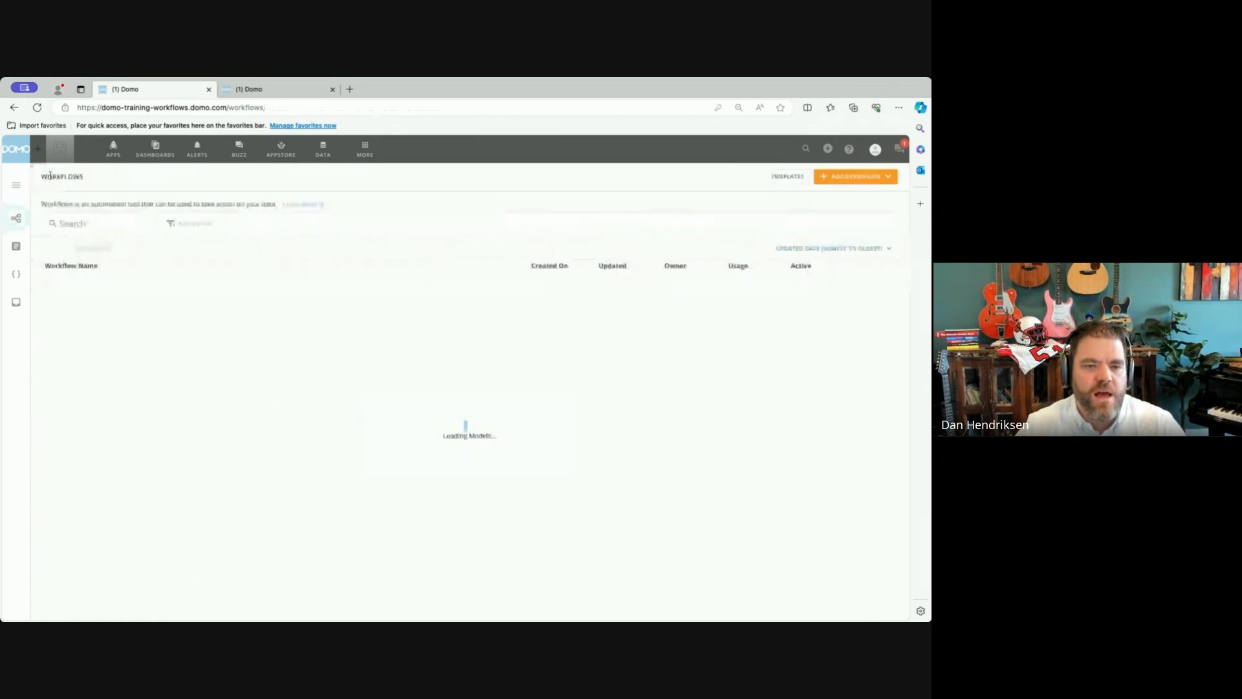
# Enter Domo Community Workflow as the name for a new blank workflow and close the creation dialog without saving.
pyautogui.click(848, 176)
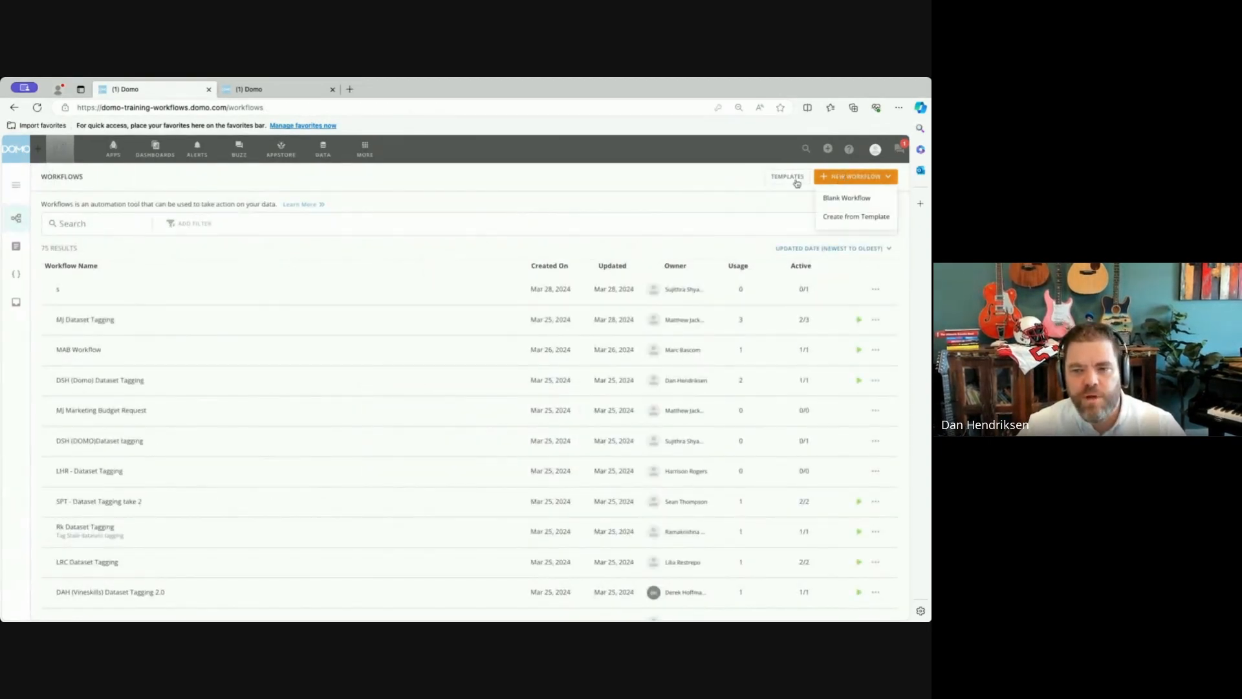
pyautogui.click(843, 198)
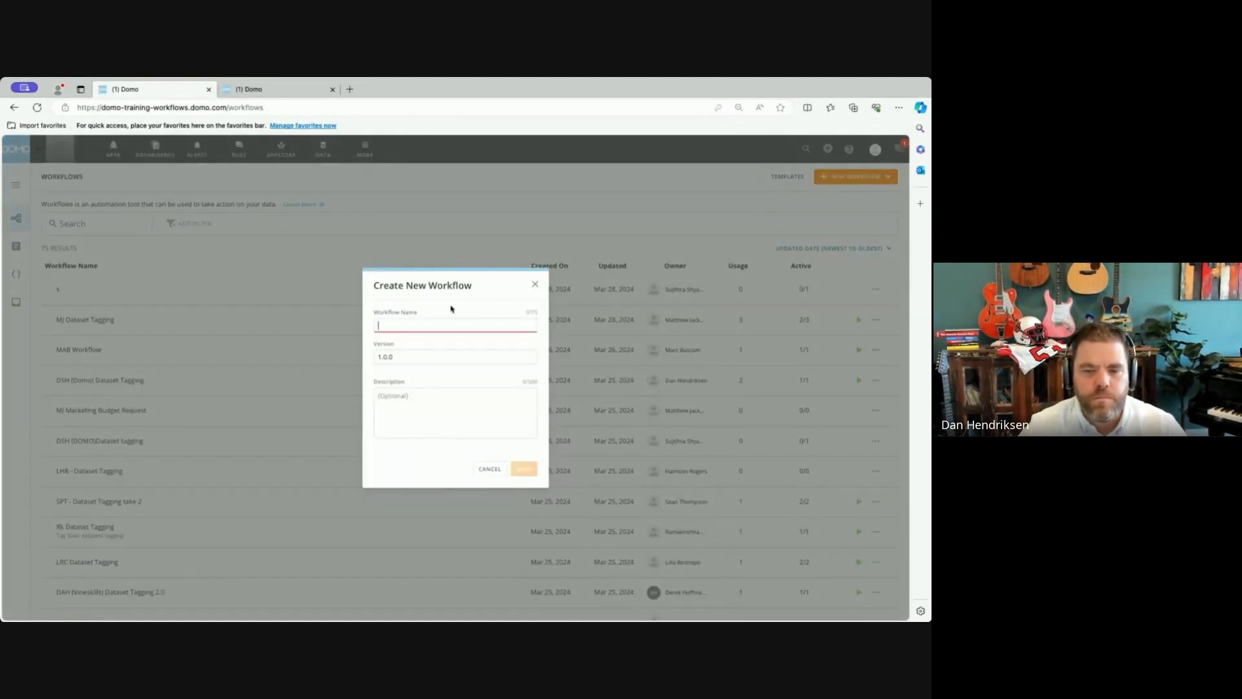
pyautogui.write('Domo Comm')
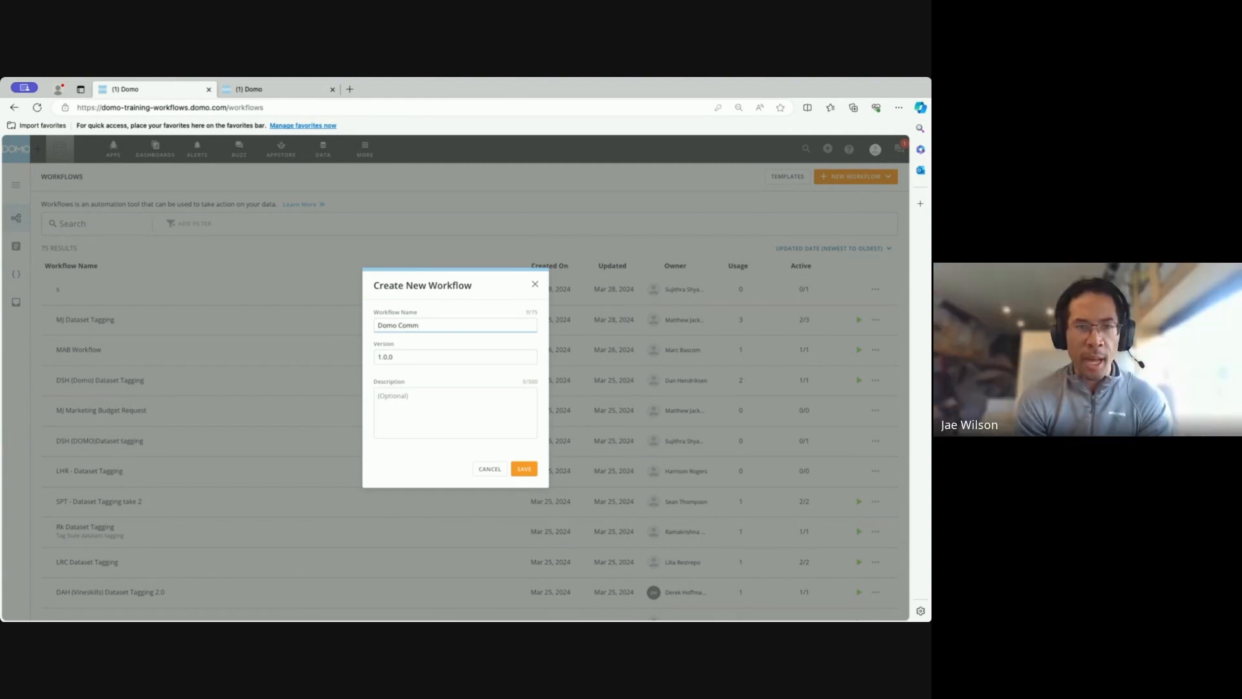
pyautogui.write('unity WO')
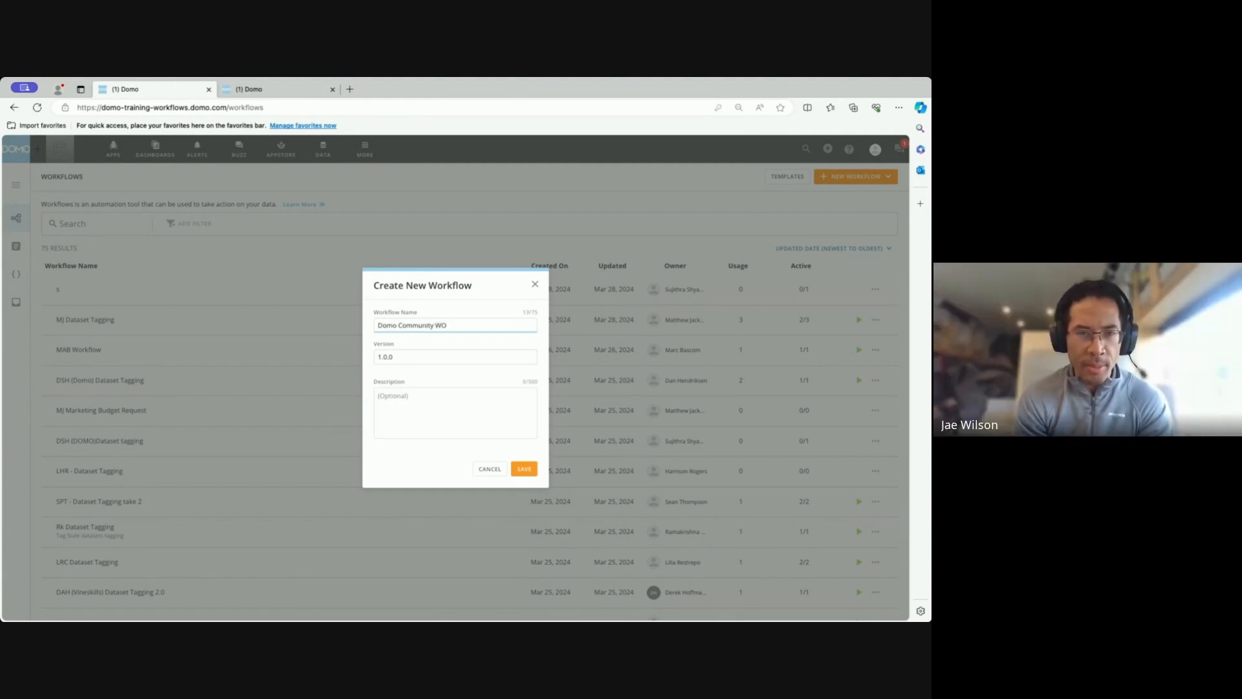
pyautogui.press('BackSpace')
pyautogui.write('orkflow')
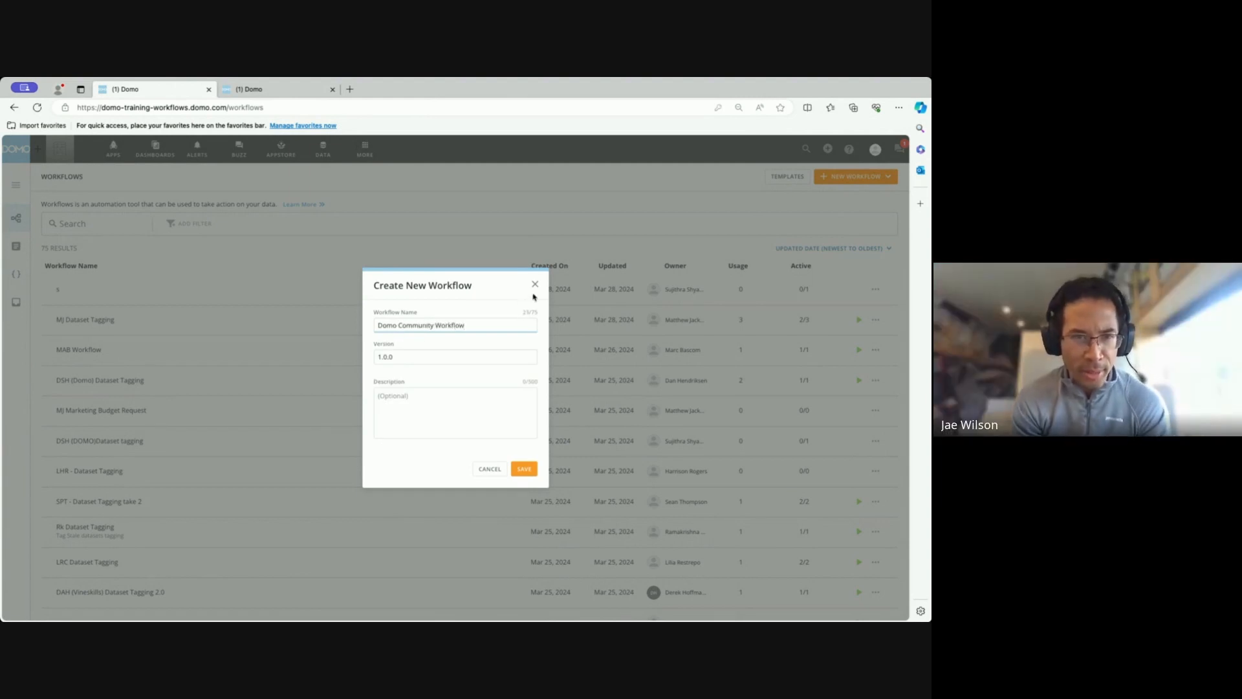
pyautogui.click(535, 285)
# Preview the Loop Over DataSet workflow template and close the preview.
pyautogui.click(786, 176)
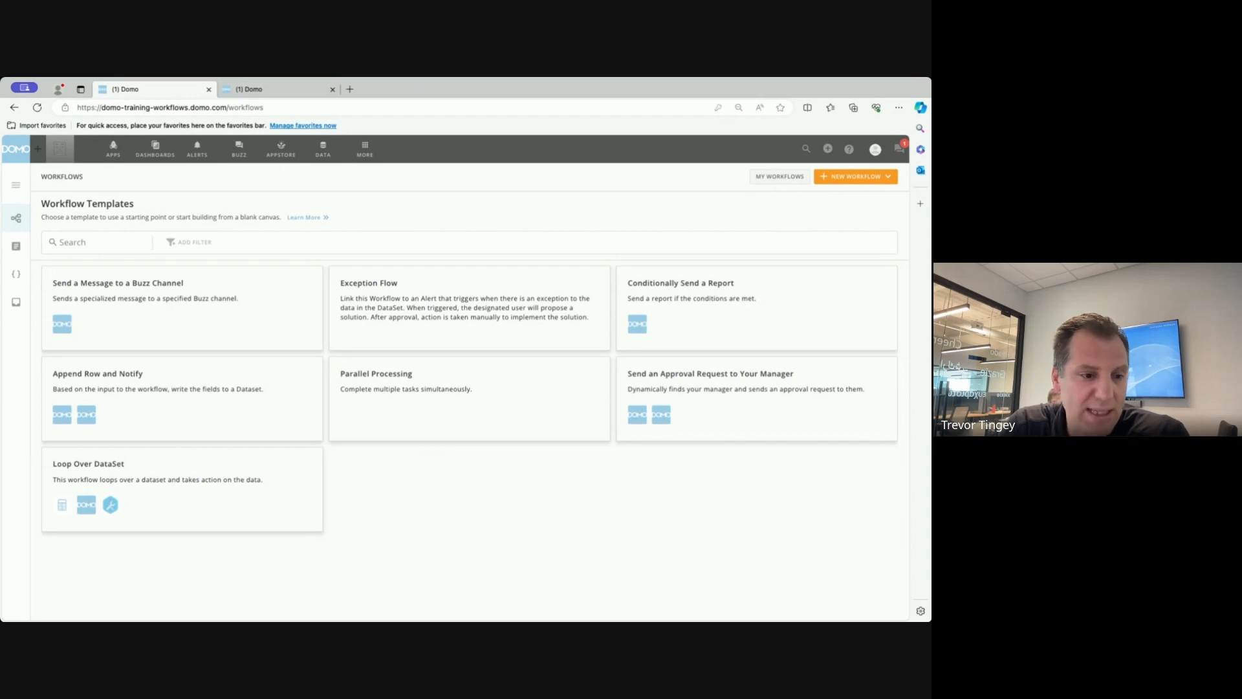
pyautogui.click(261, 484)
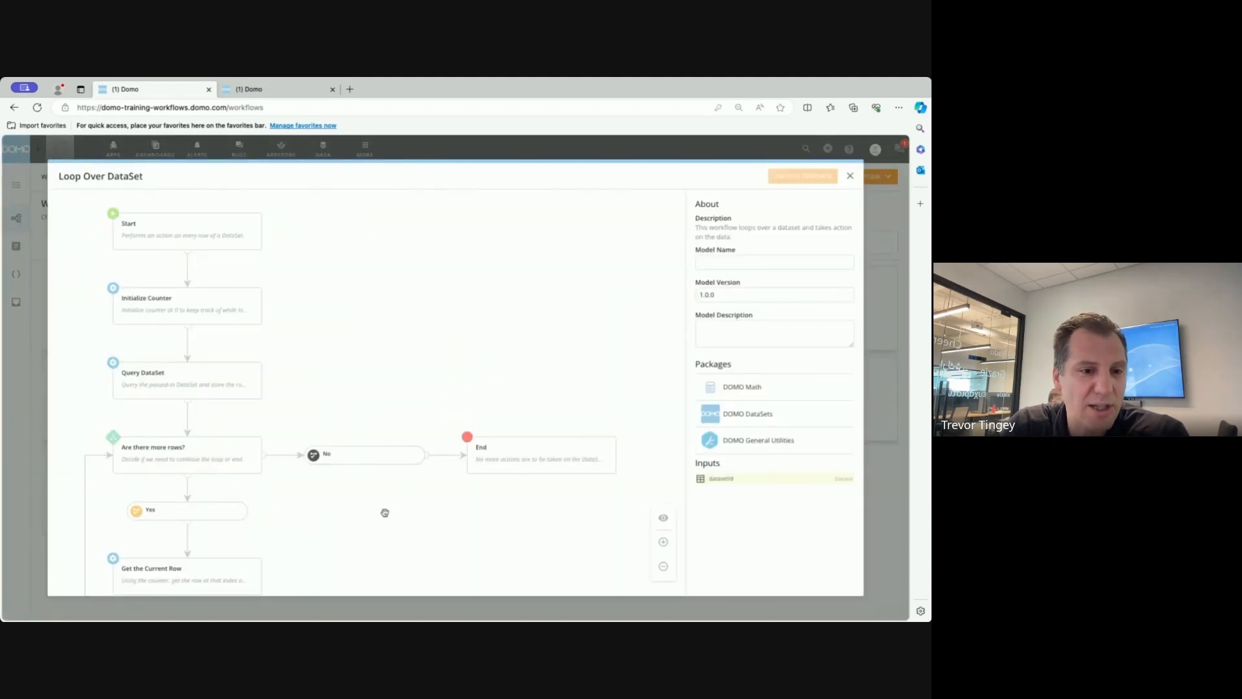
pyautogui.moveTo(383, 534)
pyautogui.mouseDown()
pyautogui.moveTo(375, 371)
pyautogui.moveTo(380, 516)
pyautogui.mouseUp()
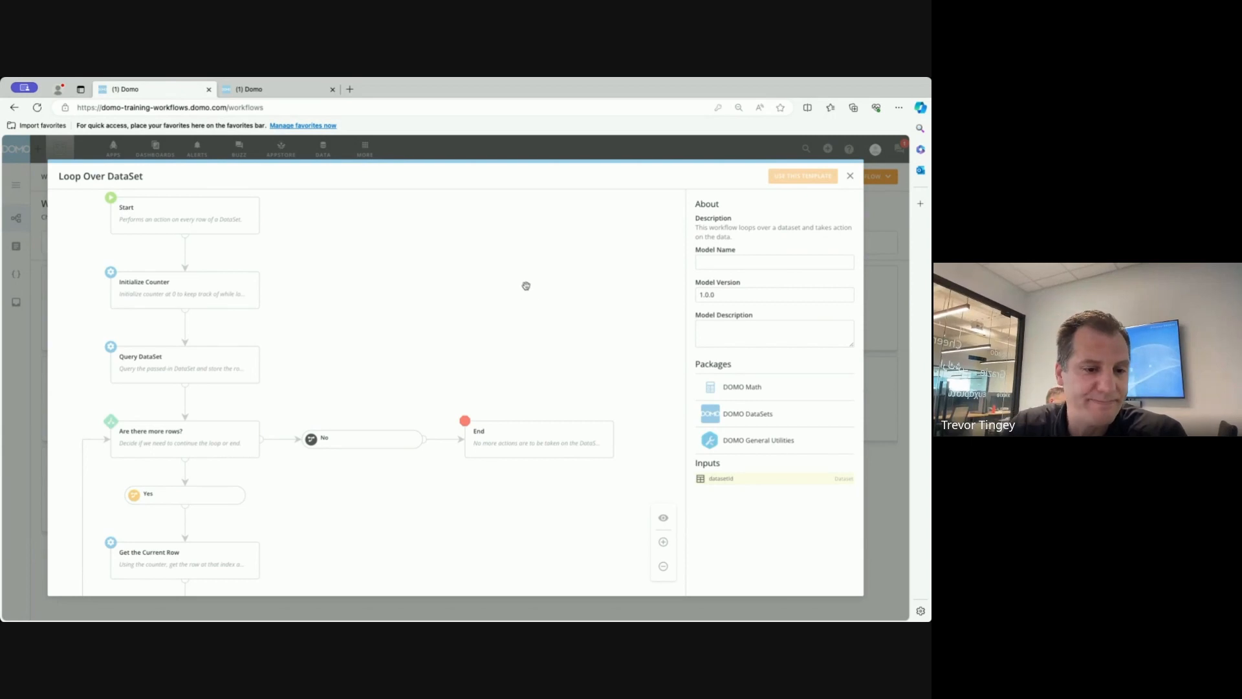
pyautogui.click(851, 177)
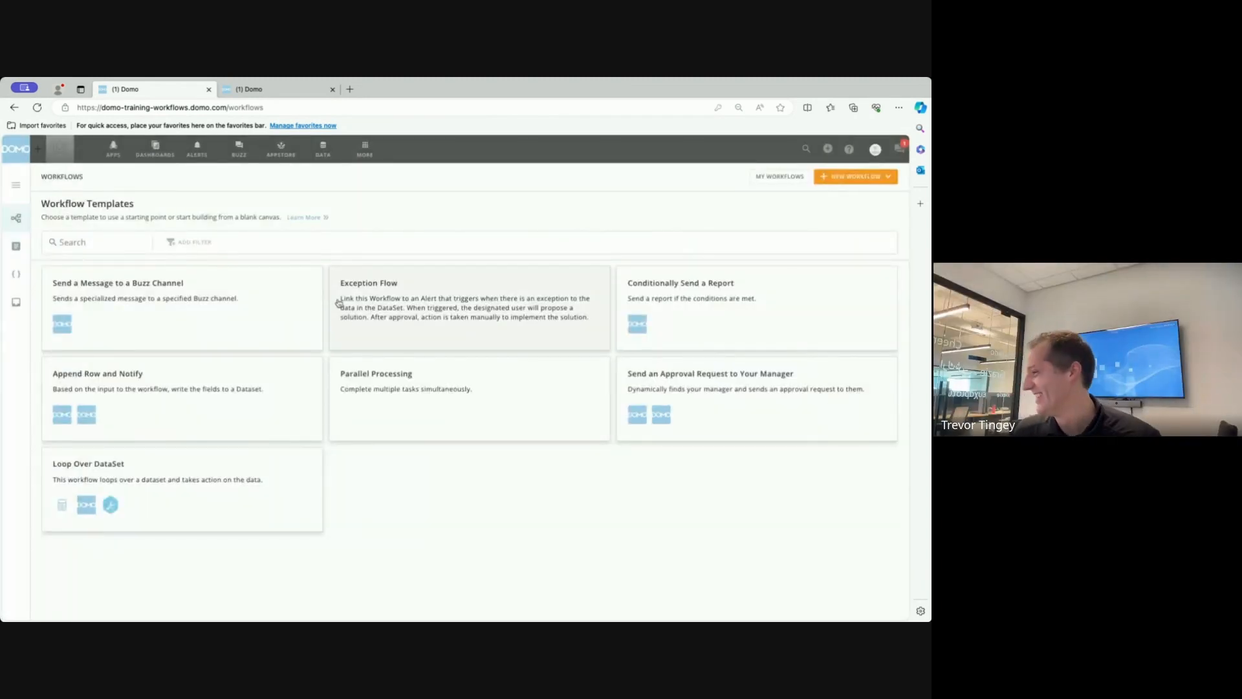
# Preview the Send a Message to a Buzz Channel template and return to the list of existing workflows.
pyautogui.click(256, 309)
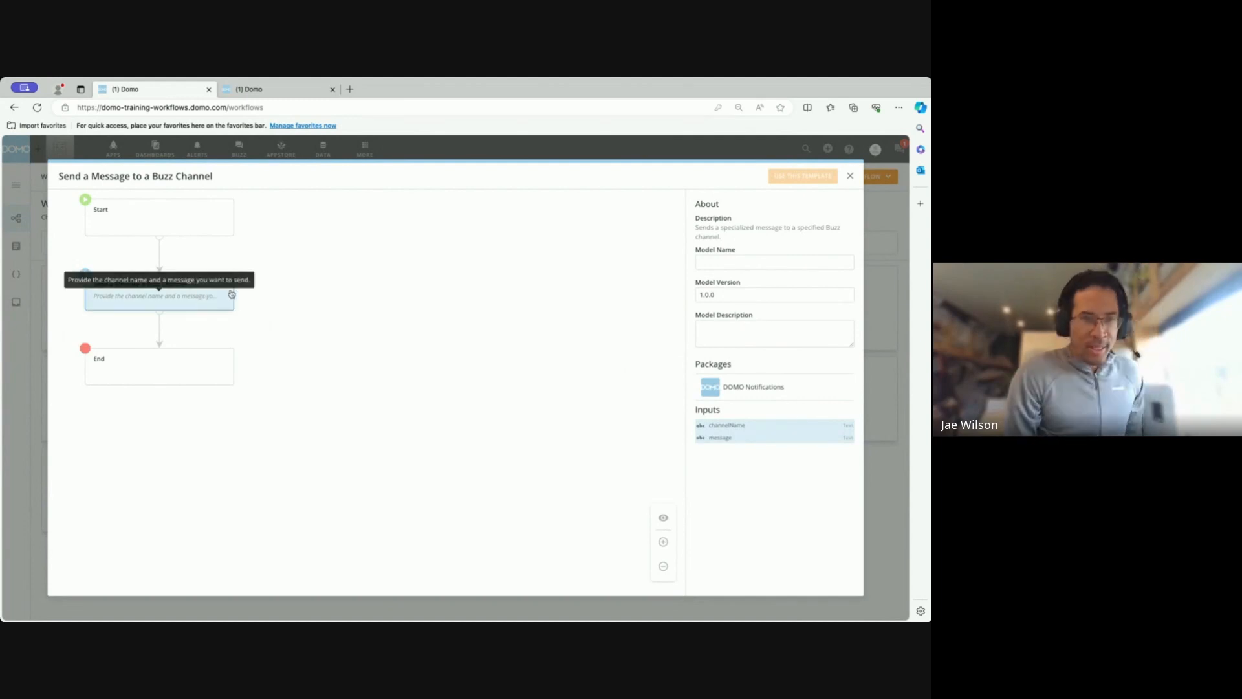
pyautogui.click(851, 177)
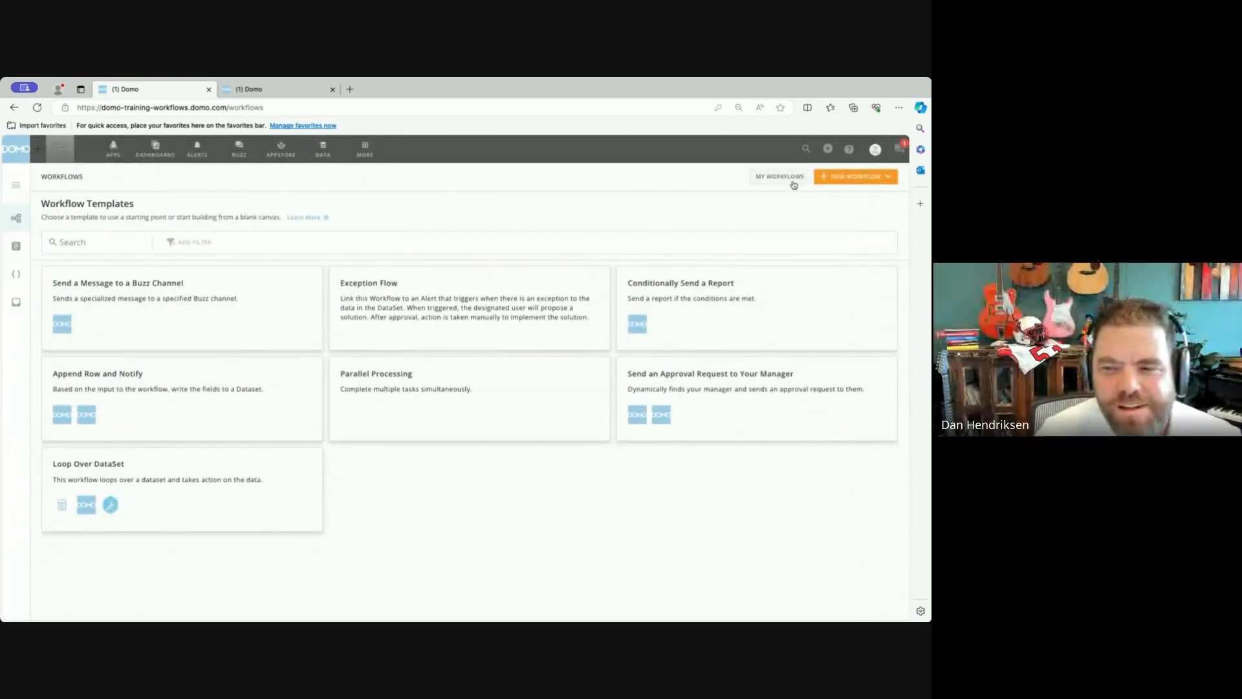
pyautogui.click(790, 180)
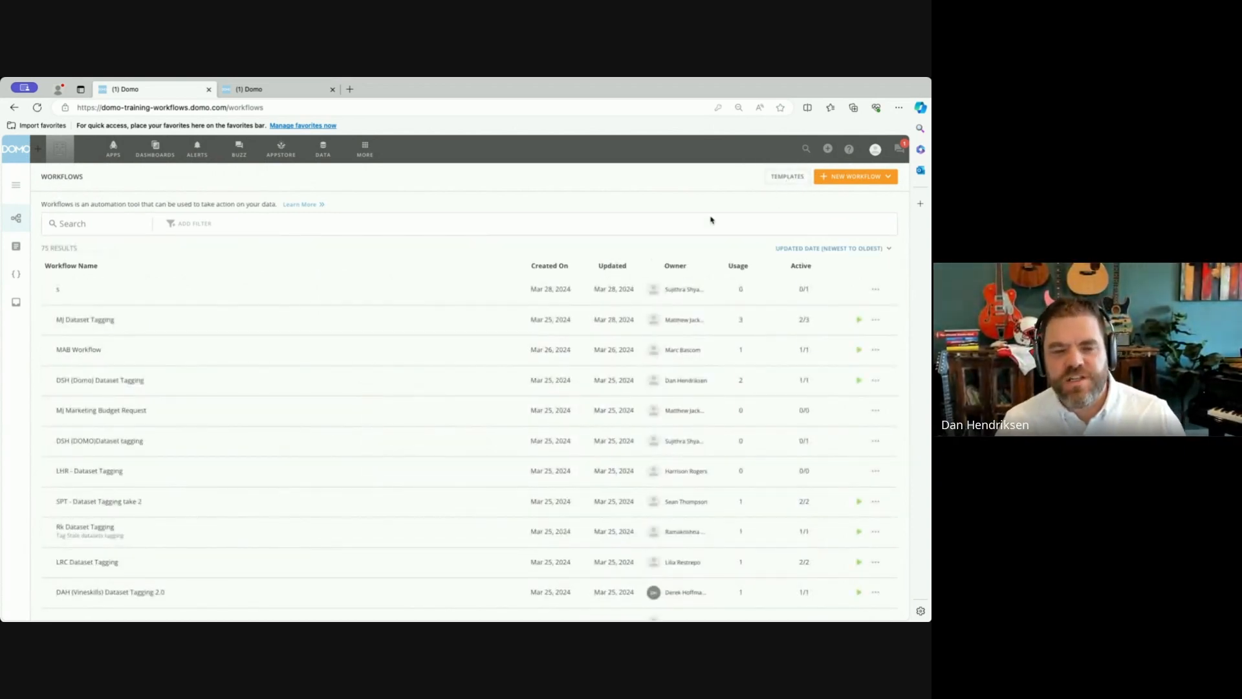
# Create the blank workflow Domo Community Workflow with version 0.0.1.
pyautogui.click(838, 180)
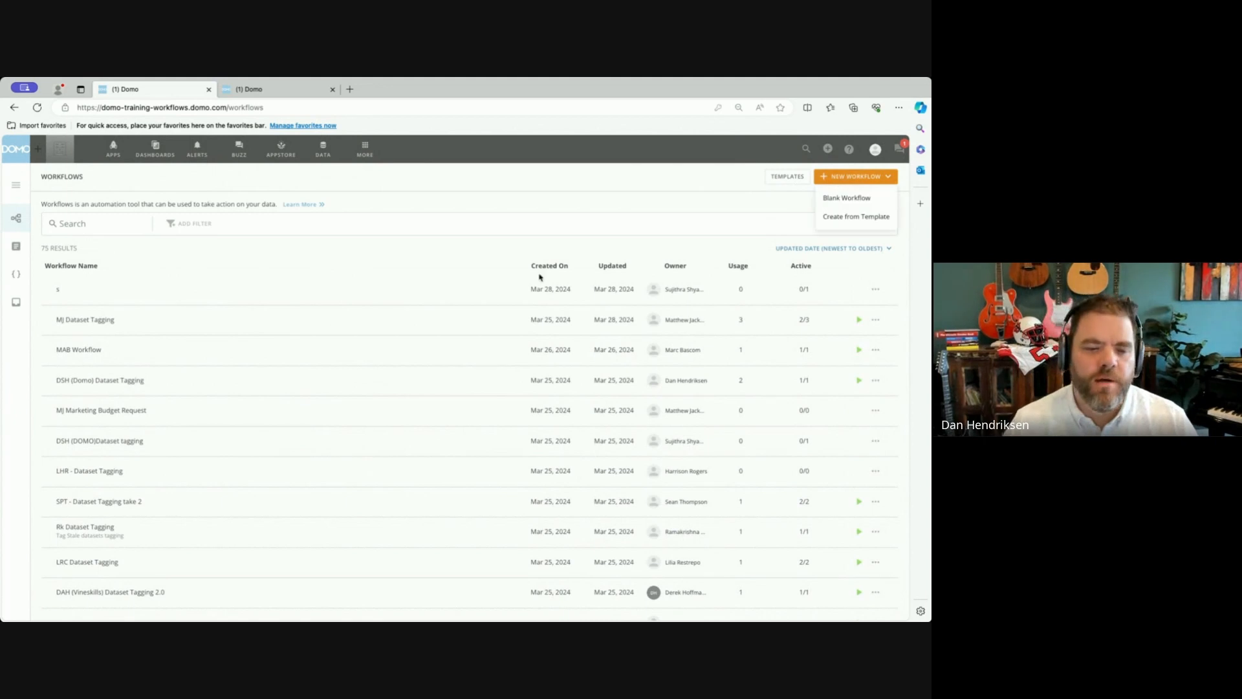
pyautogui.click(843, 200)
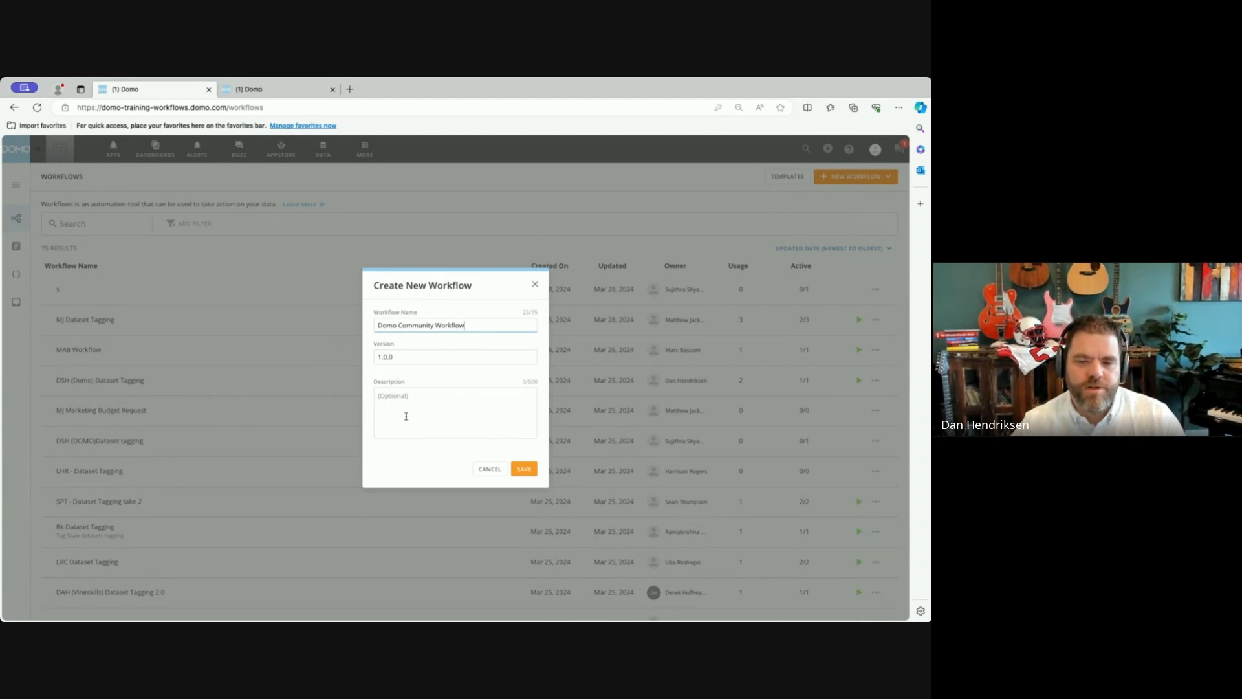
pyautogui.click(402, 354)
pyautogui.write('0.0.1')
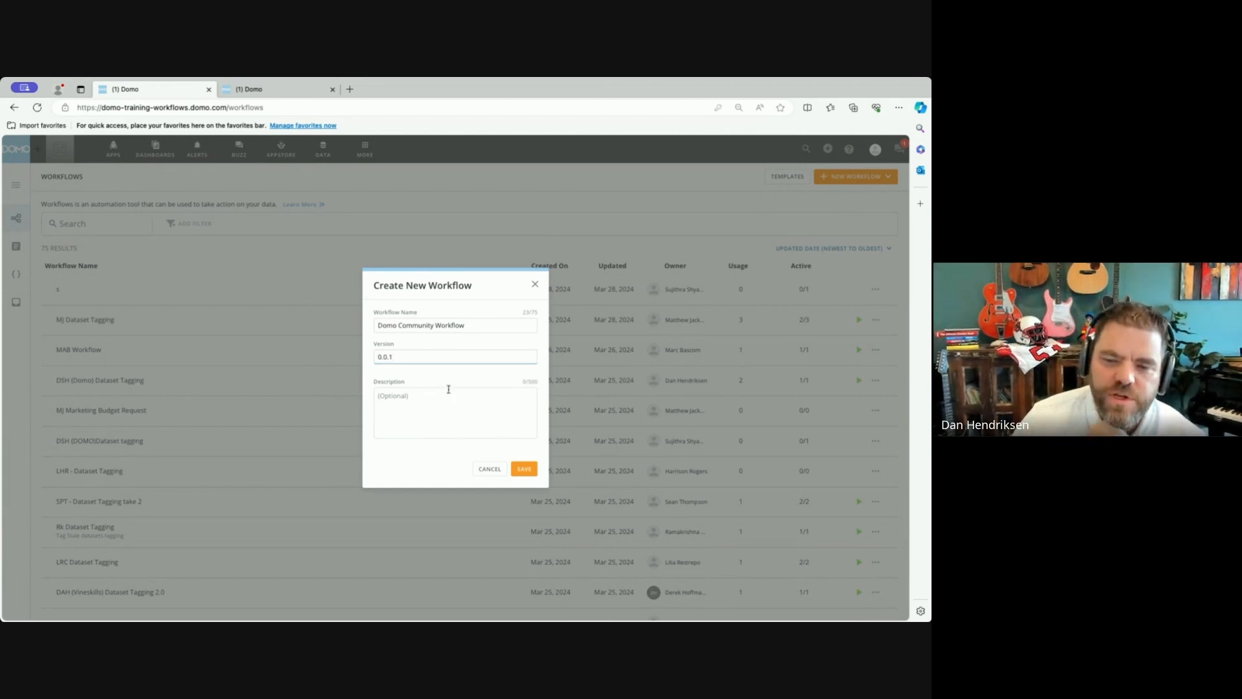
pyautogui.click(524, 469)
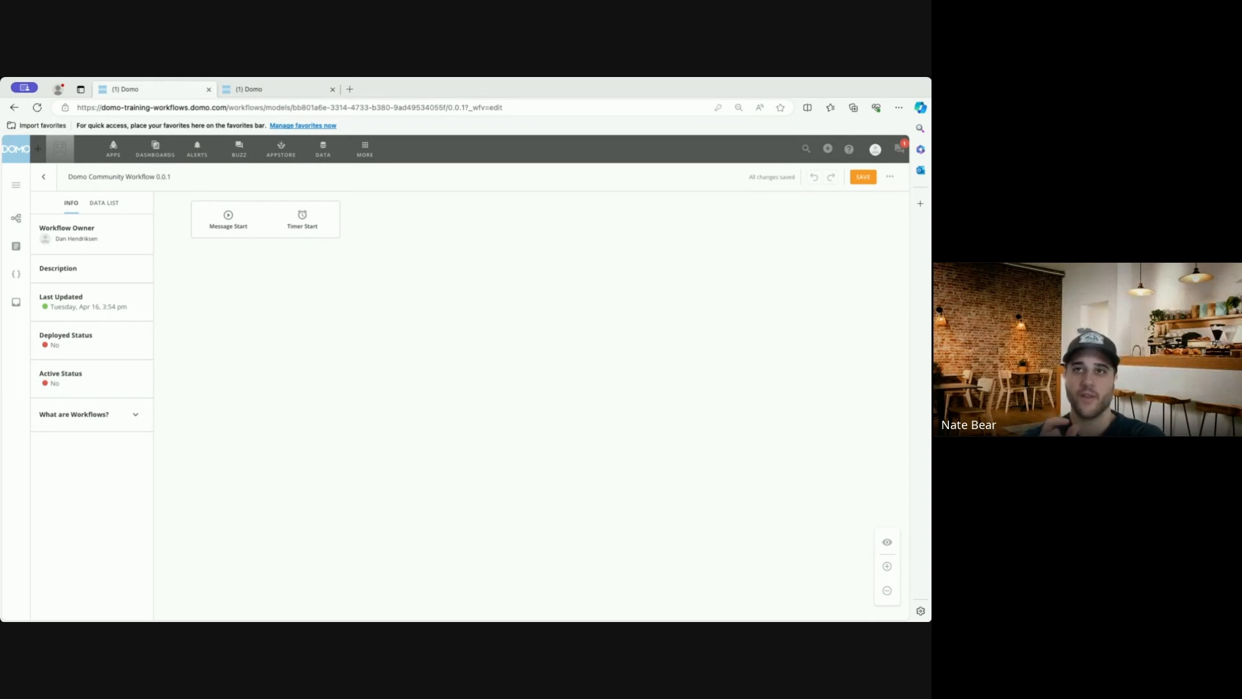
# Add a Message Start to the empty canvas and check its available configuration types, keeping Message Start.
pyautogui.click(505, 90)
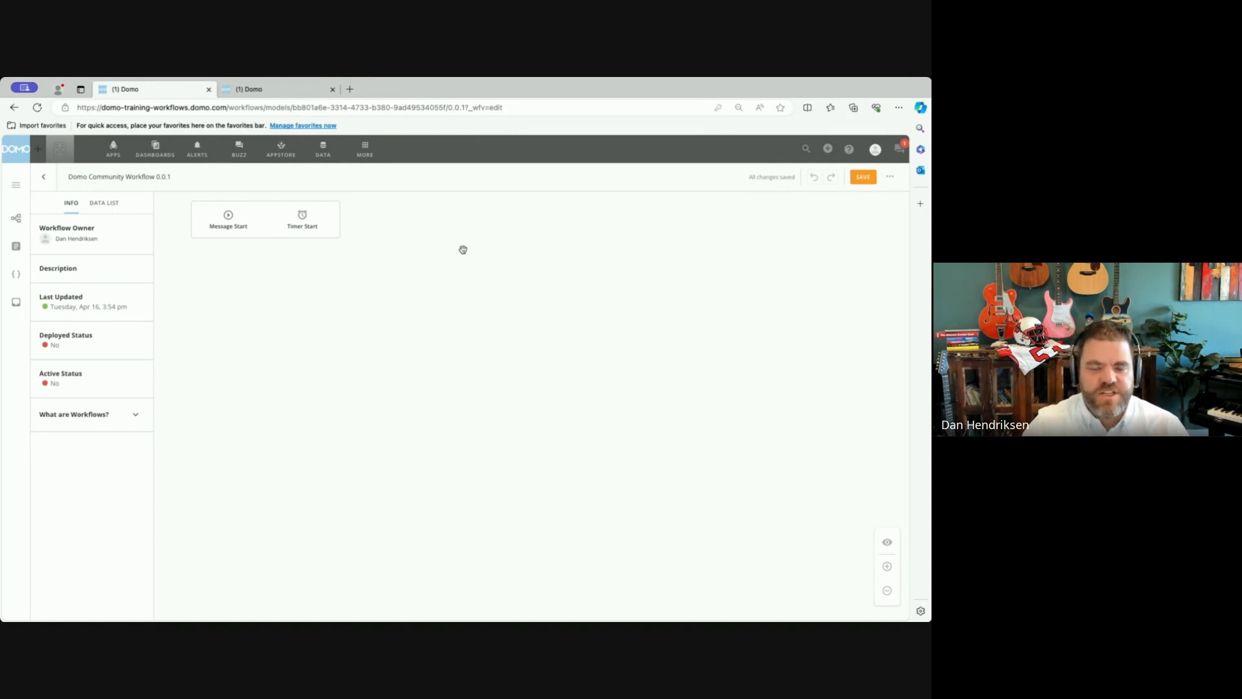
pyautogui.click(253, 223)
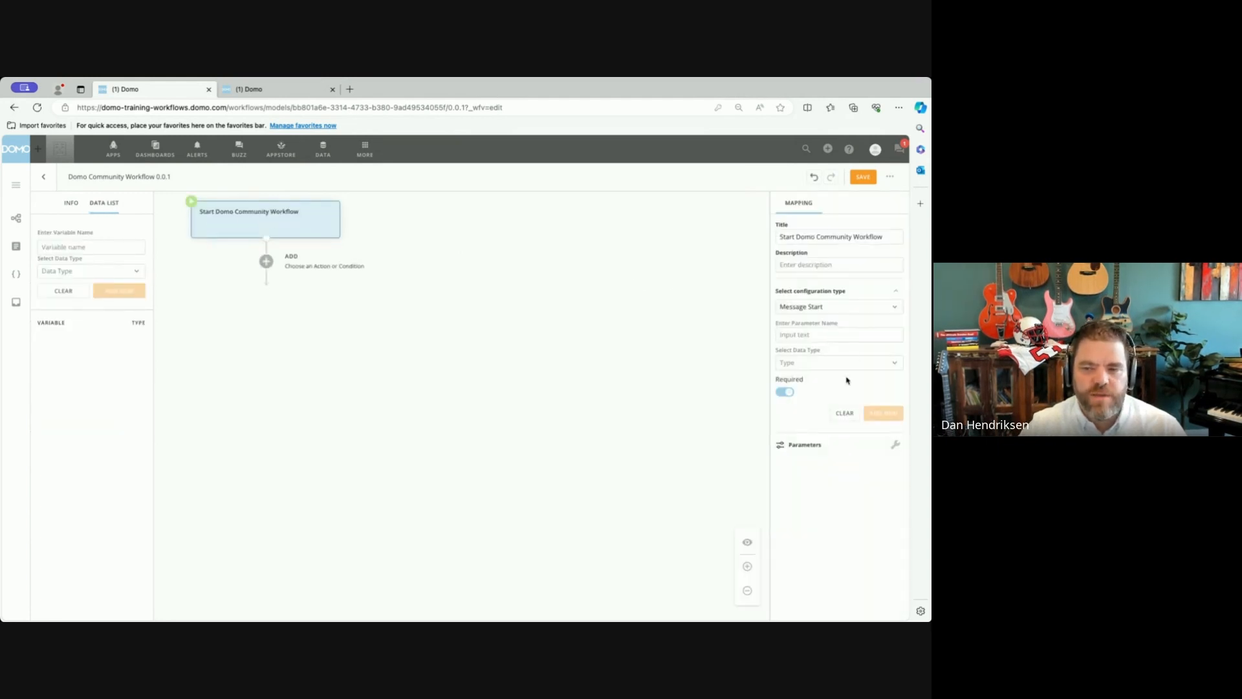
pyautogui.click(839, 310)
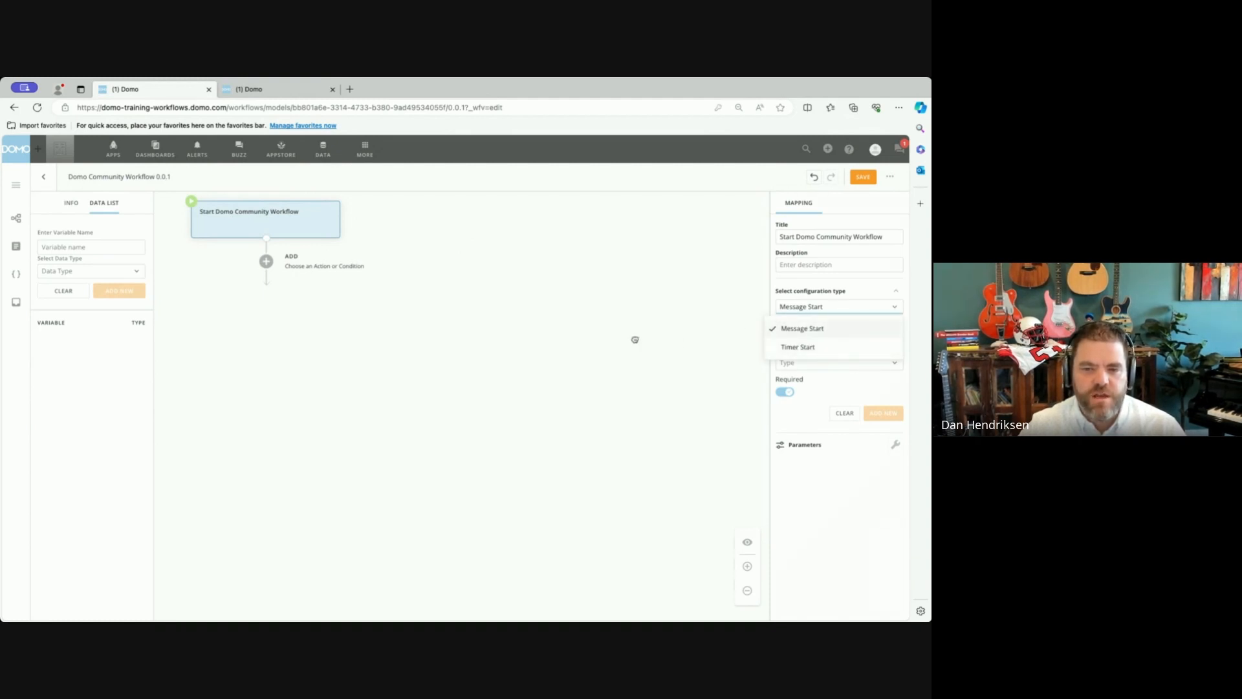
pyautogui.click(634, 337)
pyautogui.click(284, 229)
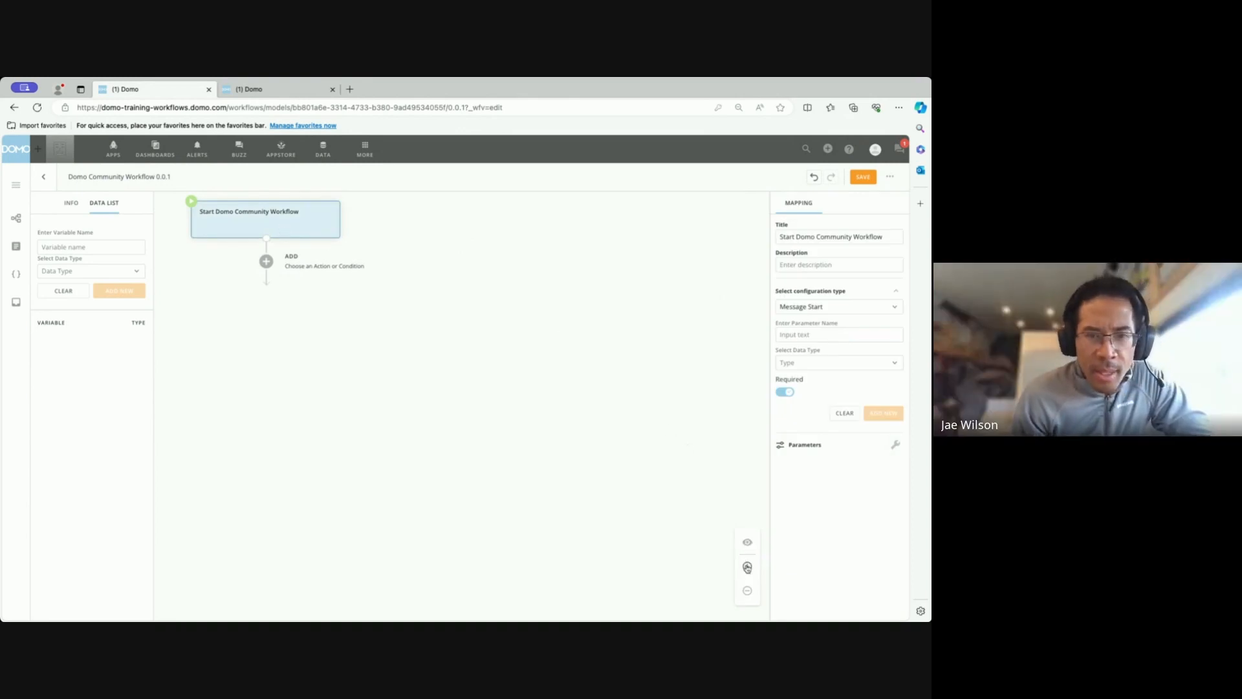
pyautogui.click(747, 567)
pyautogui.moveTo(471, 390); pyautogui.dragTo(583, 538)
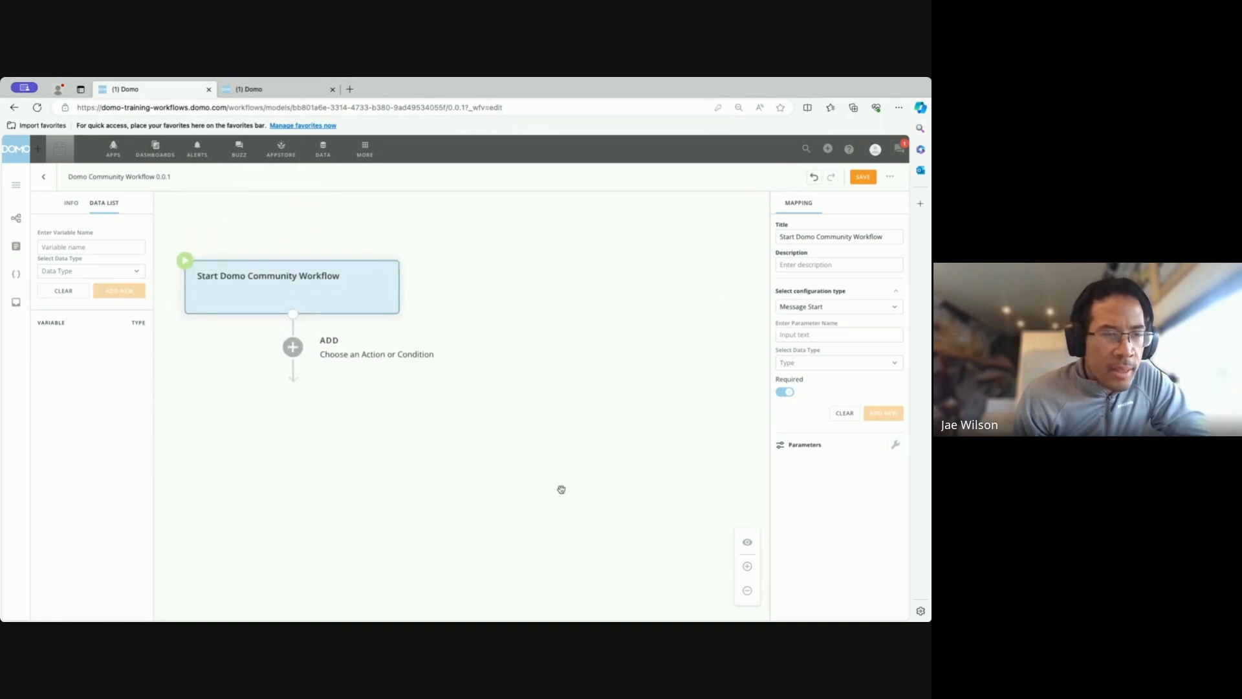
pyautogui.moveTo(556, 480); pyautogui.dragTo(557, 445)
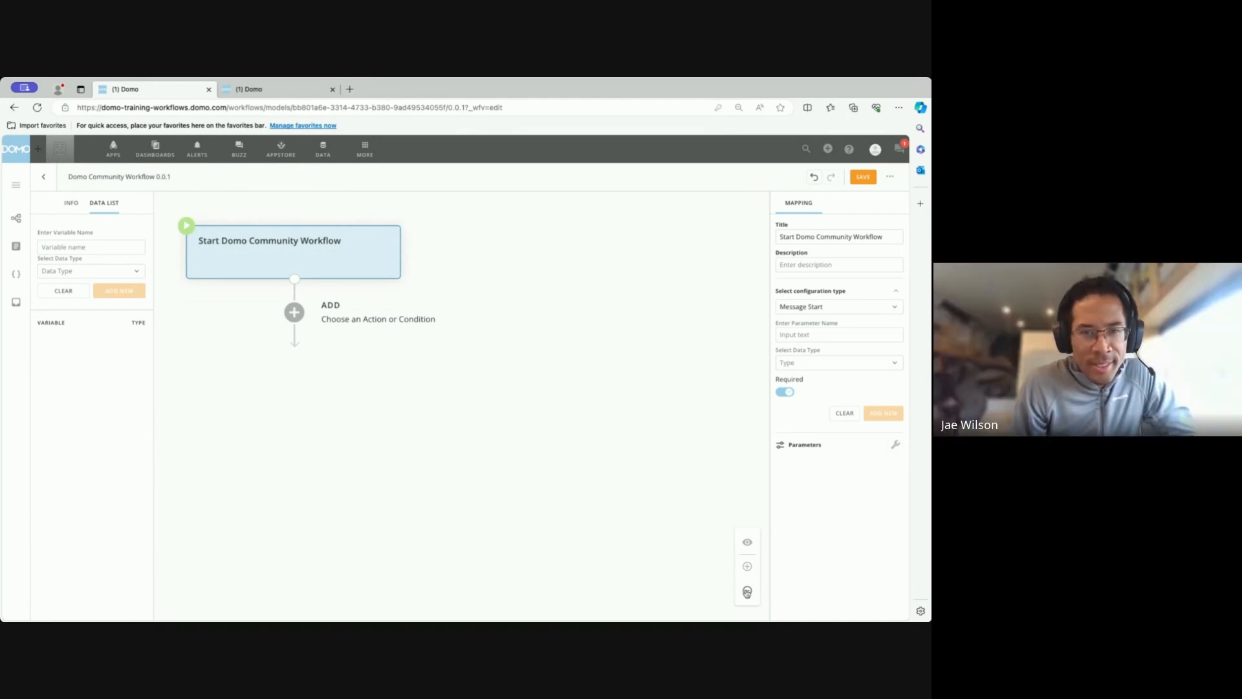
pyautogui.click(747, 590)
pyautogui.click(747, 590)
pyautogui.moveTo(712, 578); pyautogui.dragTo(541, 447)
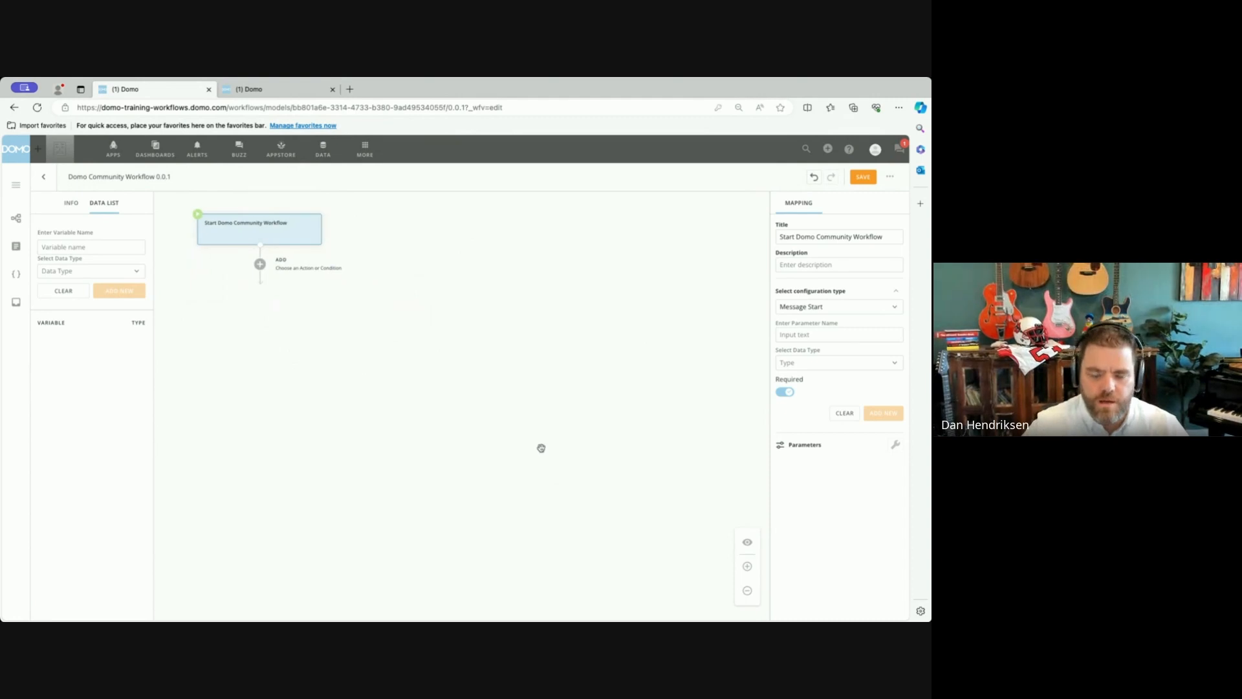
# Enlarge the browser page to 125% and reposition the workflow canvas around the start shape.
pyautogui.hotkey('ctrl', '+')
pyautogui.hotkey('ctrl', '+')
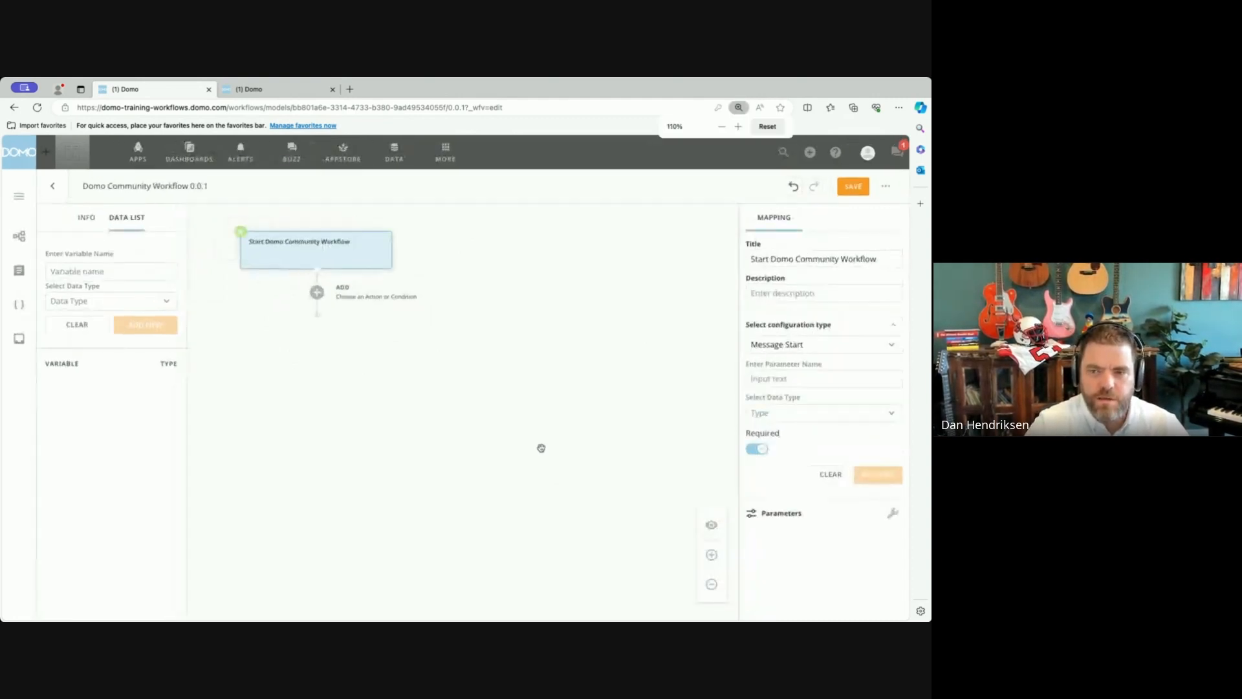
pyautogui.hotkey('ctrl', '+')
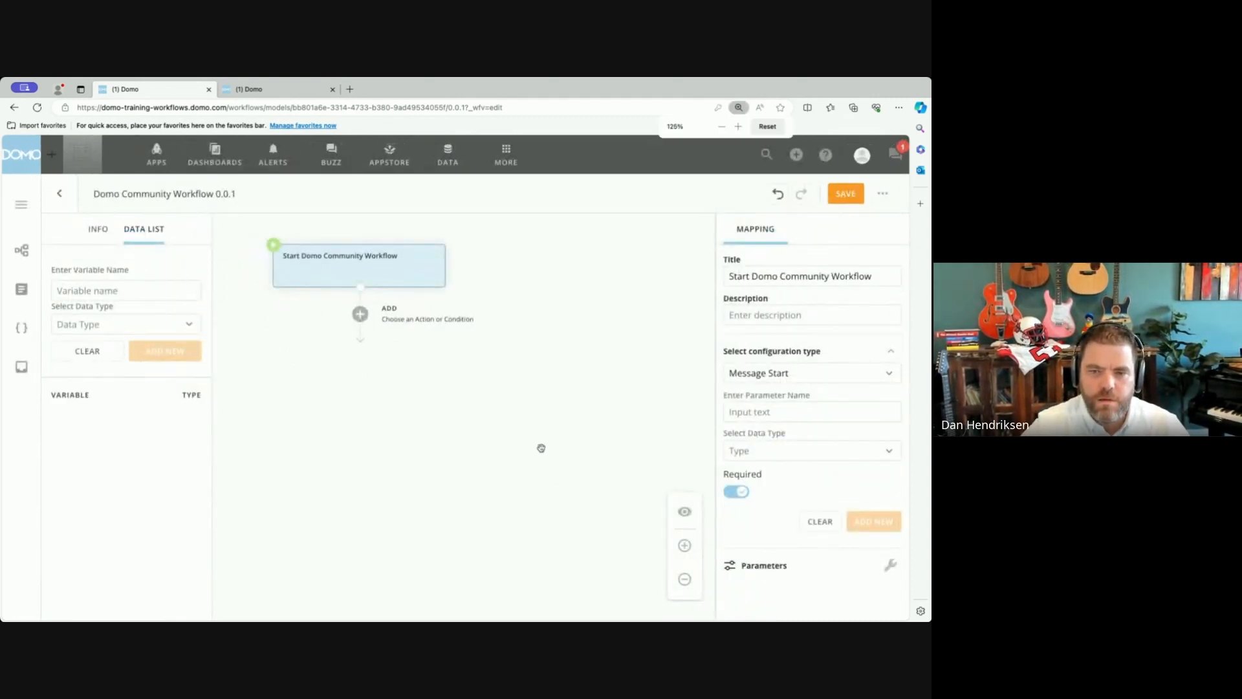
pyautogui.moveTo(527, 433); pyautogui.dragTo(492, 421)
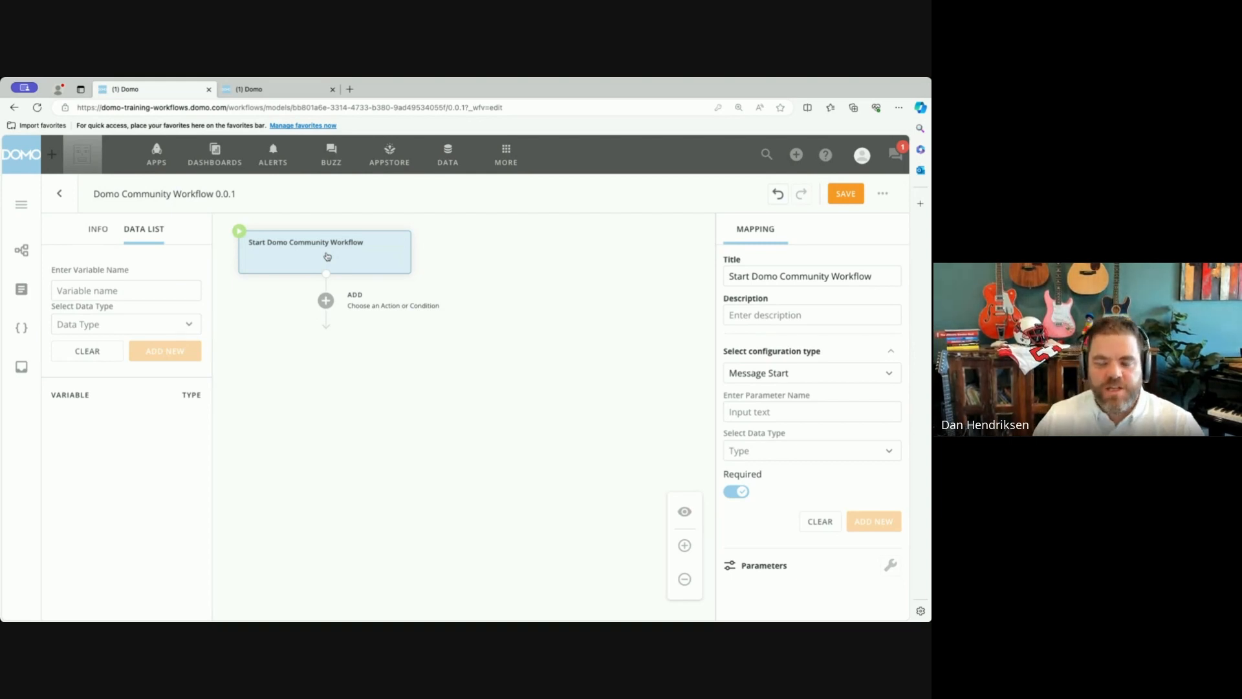
# Add an automated task below the start shape and title it Send Request for Approval.
pyautogui.click(325, 301)
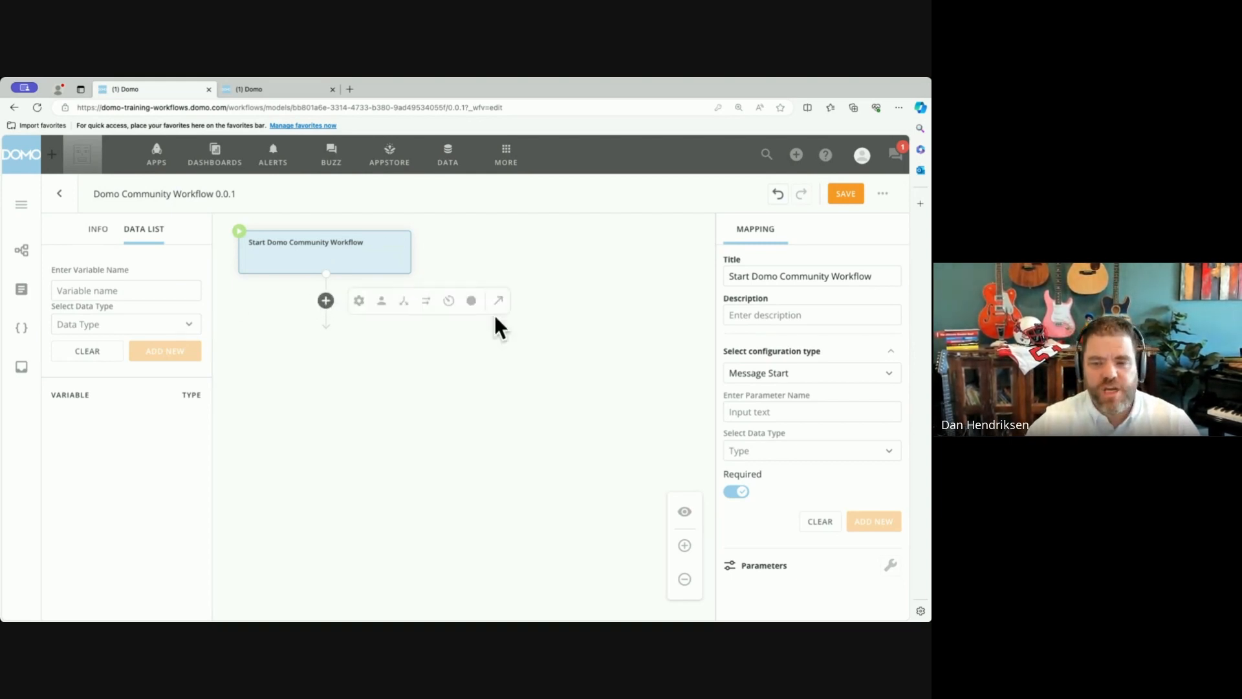
pyautogui.click(358, 304)
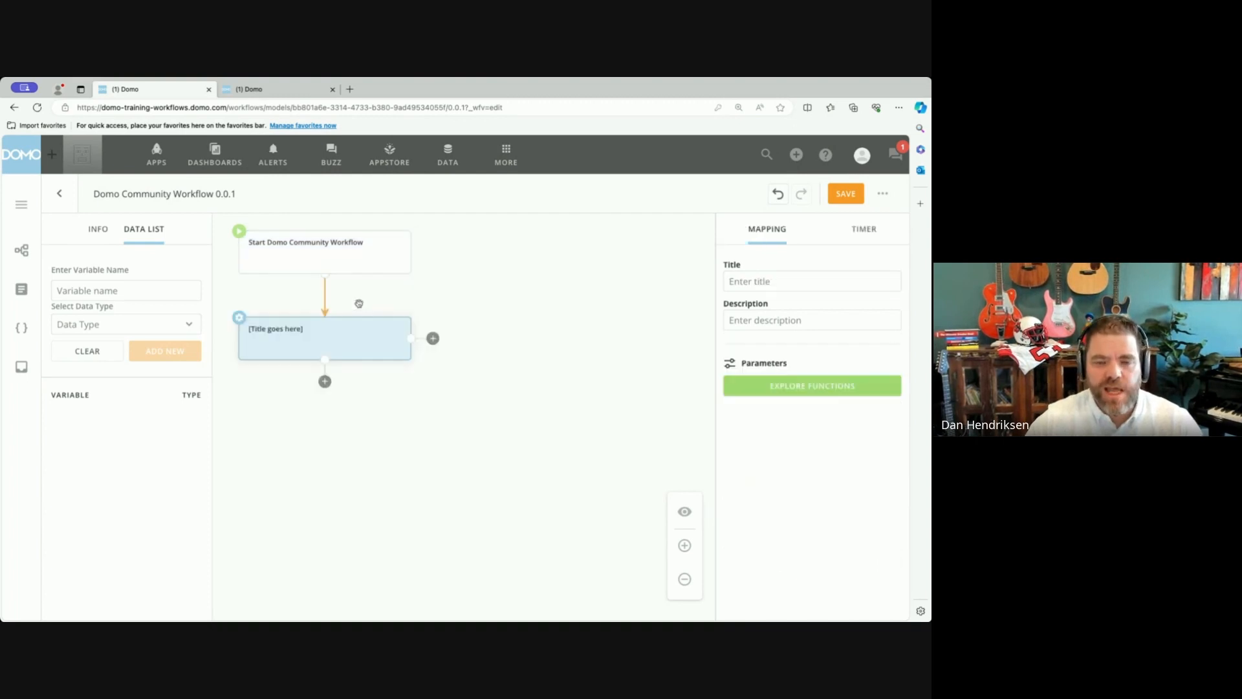
pyautogui.click(306, 334)
pyautogui.write('S')
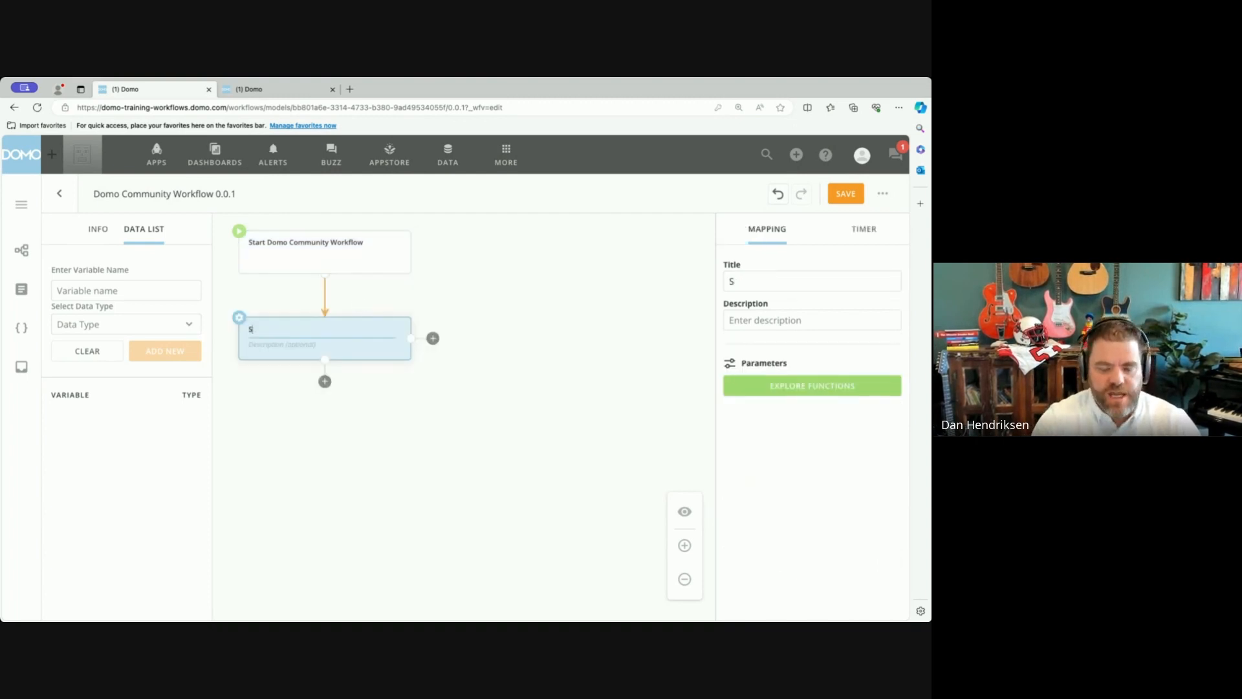
pyautogui.write('end Reqeust f')
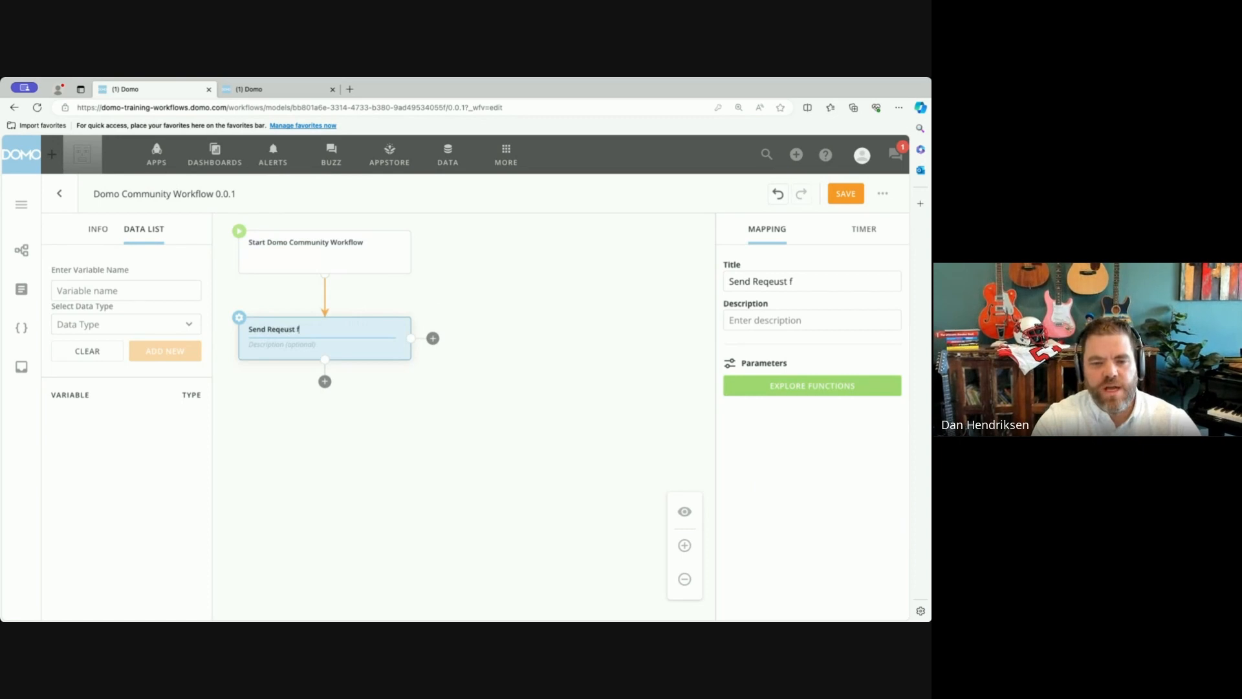
pyautogui.press('BackSpace')
pyautogui.press('BackSpace')
pyautogui.press('BackSpace')
pyautogui.press('BackSpace')
pyautogui.press('BackSpace')
pyautogui.press('BackSpace')
pyautogui.write('uest ')
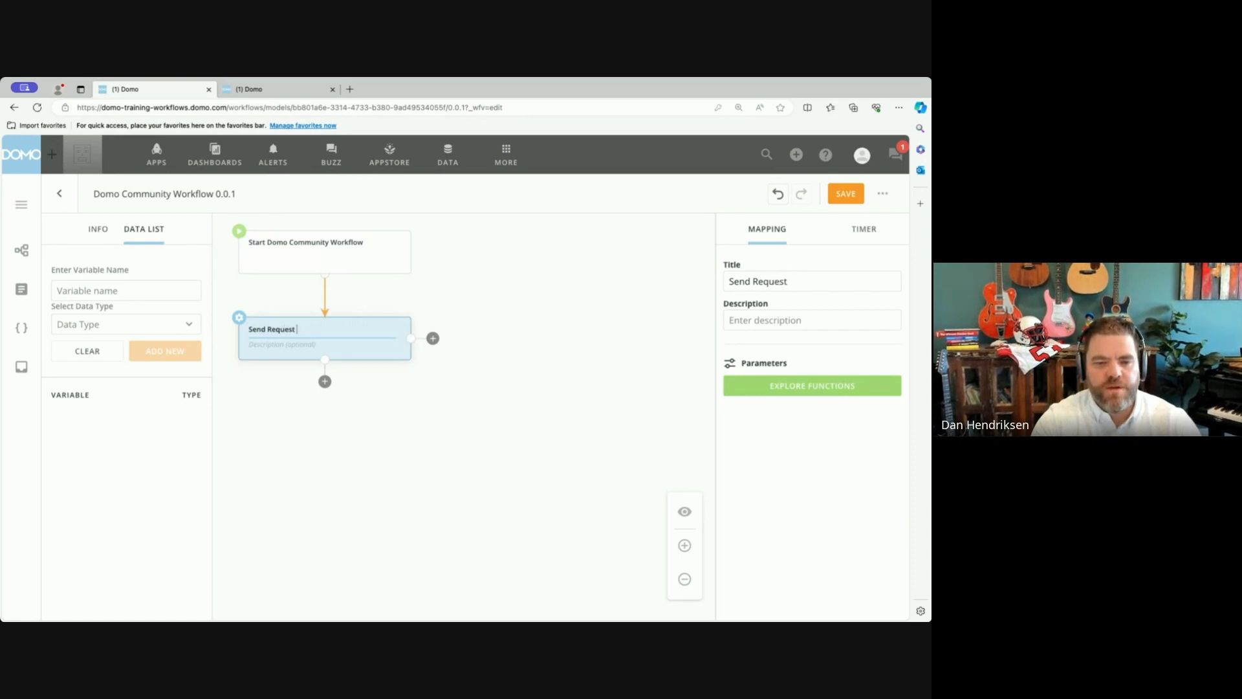
pyautogui.write('for Approval')
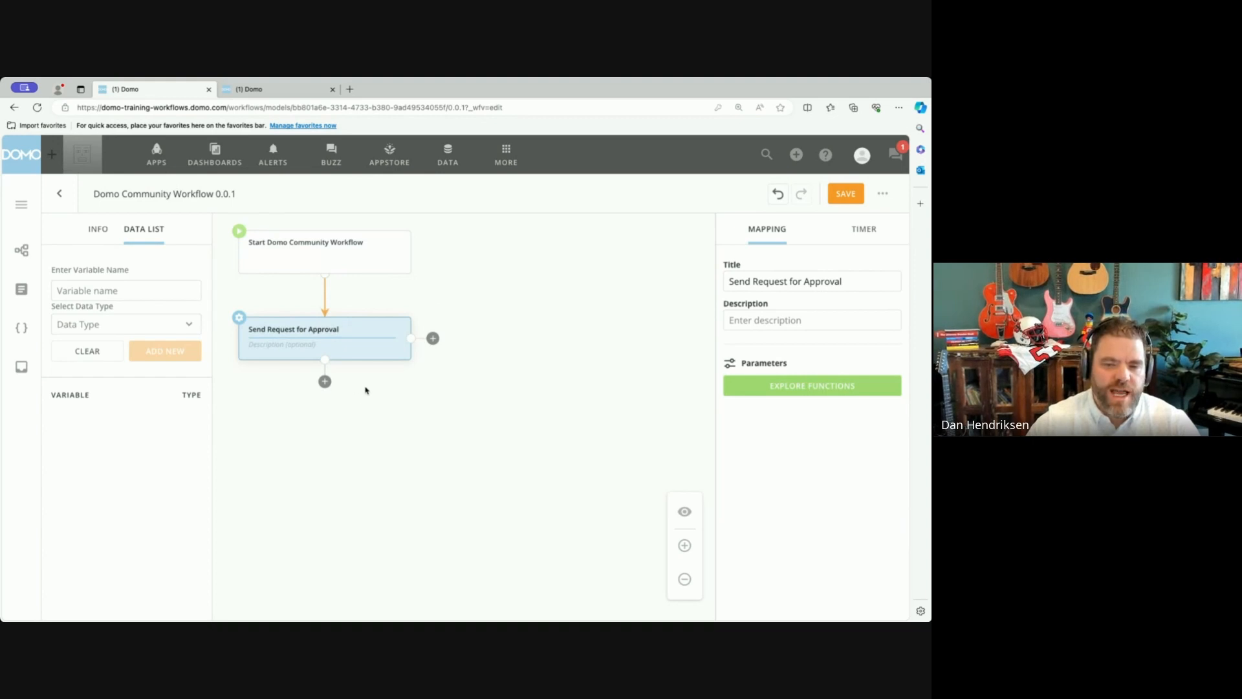
pyautogui.click(364, 388)
pyautogui.click(341, 358)
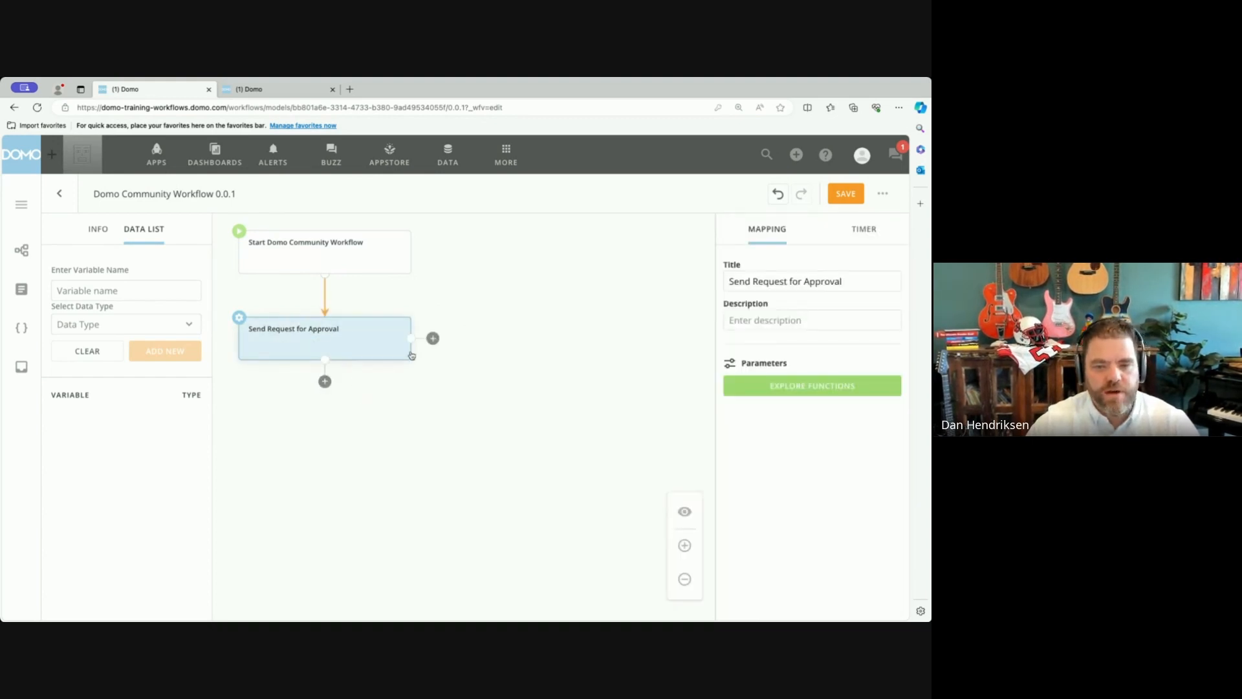
# Add a decision gateway below Send Request for Approval and title it Is request approved?
pyautogui.click(324, 381)
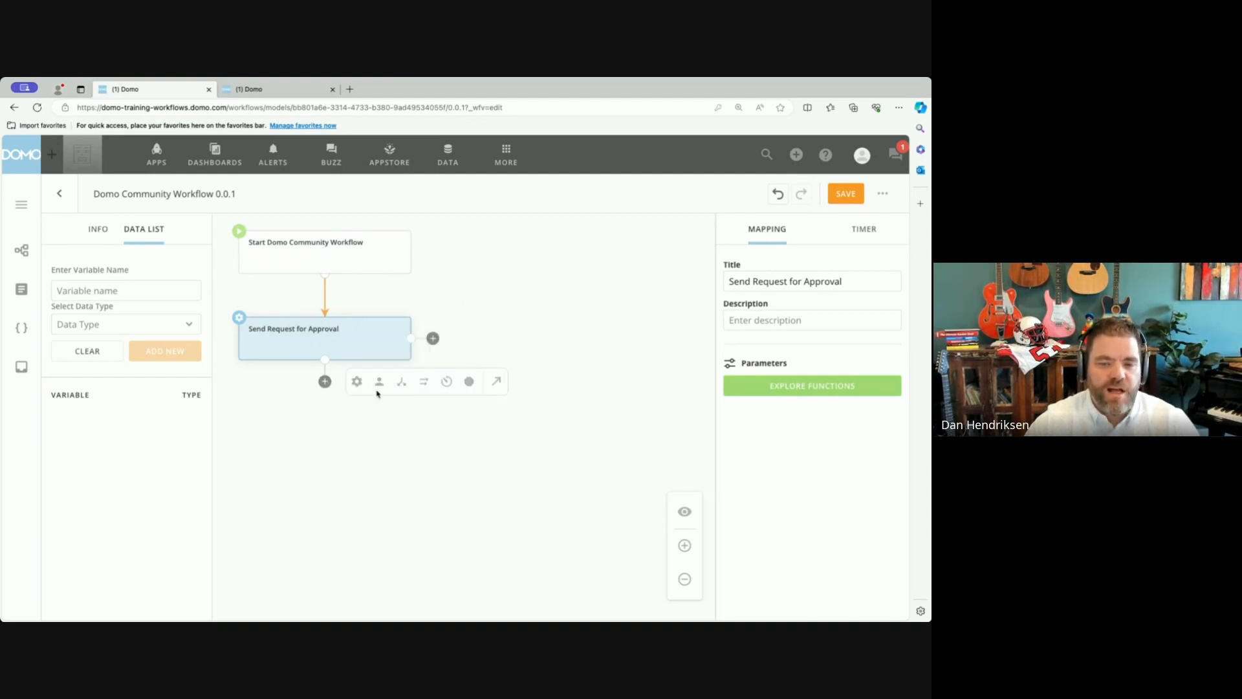
pyautogui.click(401, 385)
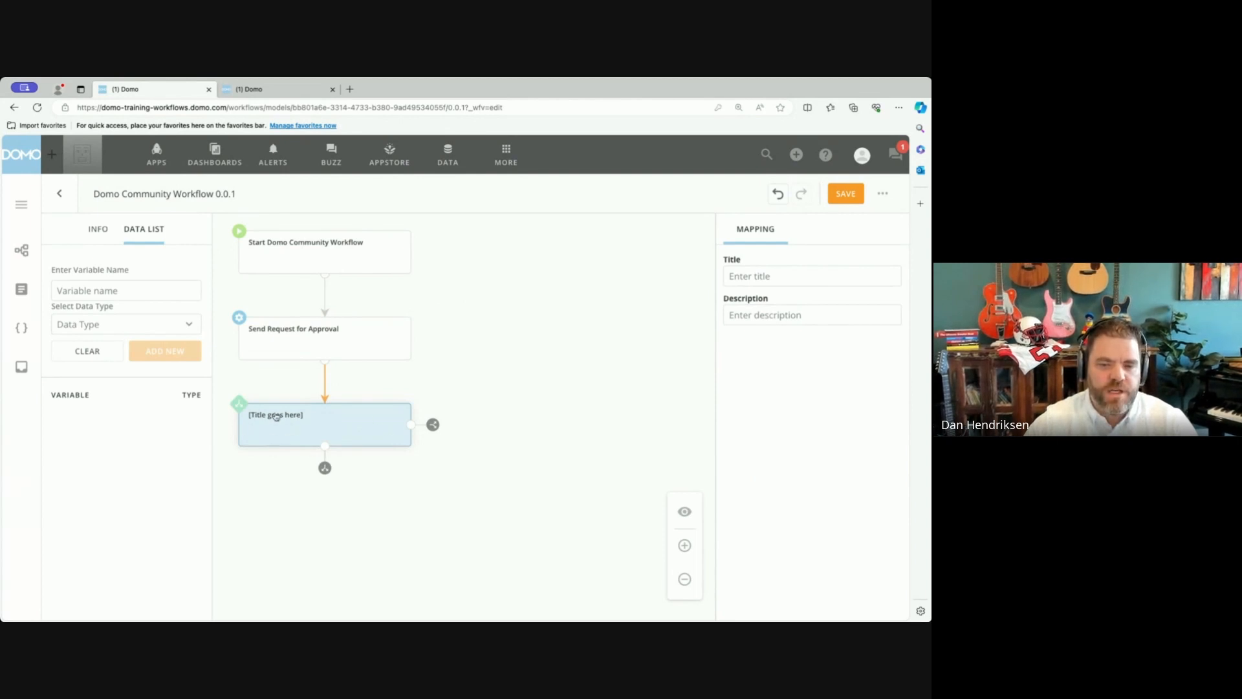
pyautogui.click(764, 277)
pyautogui.write('Is')
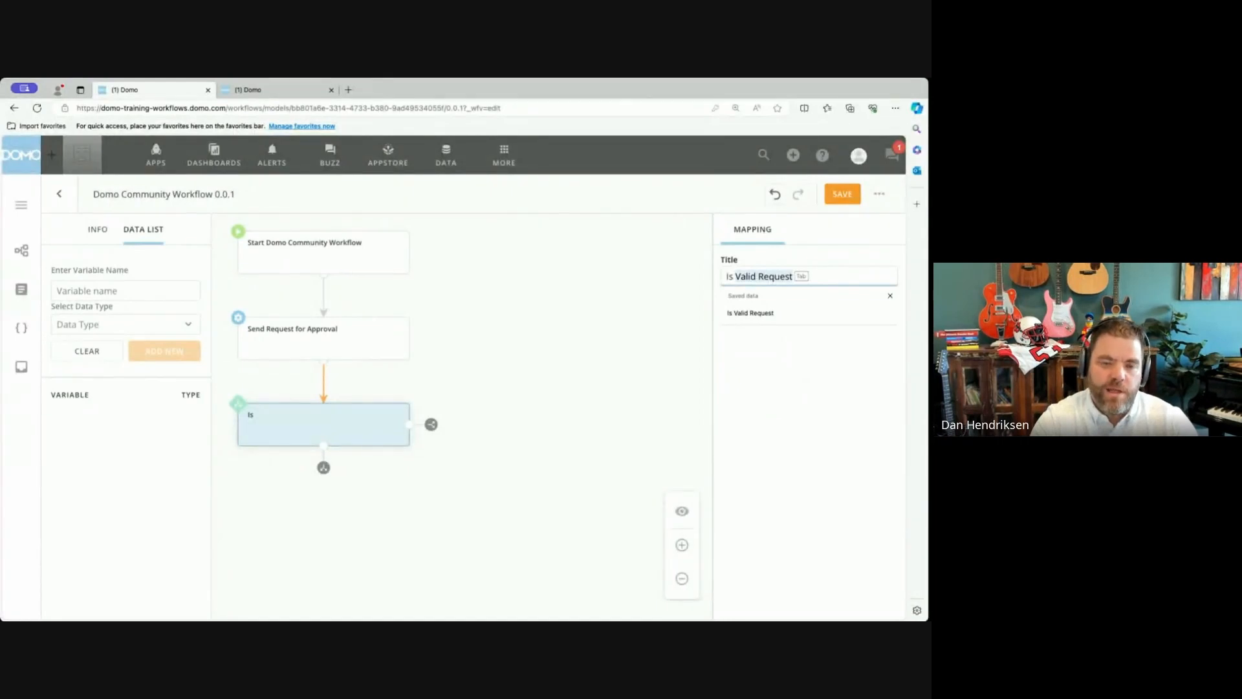
pyautogui.write(' request approved?')
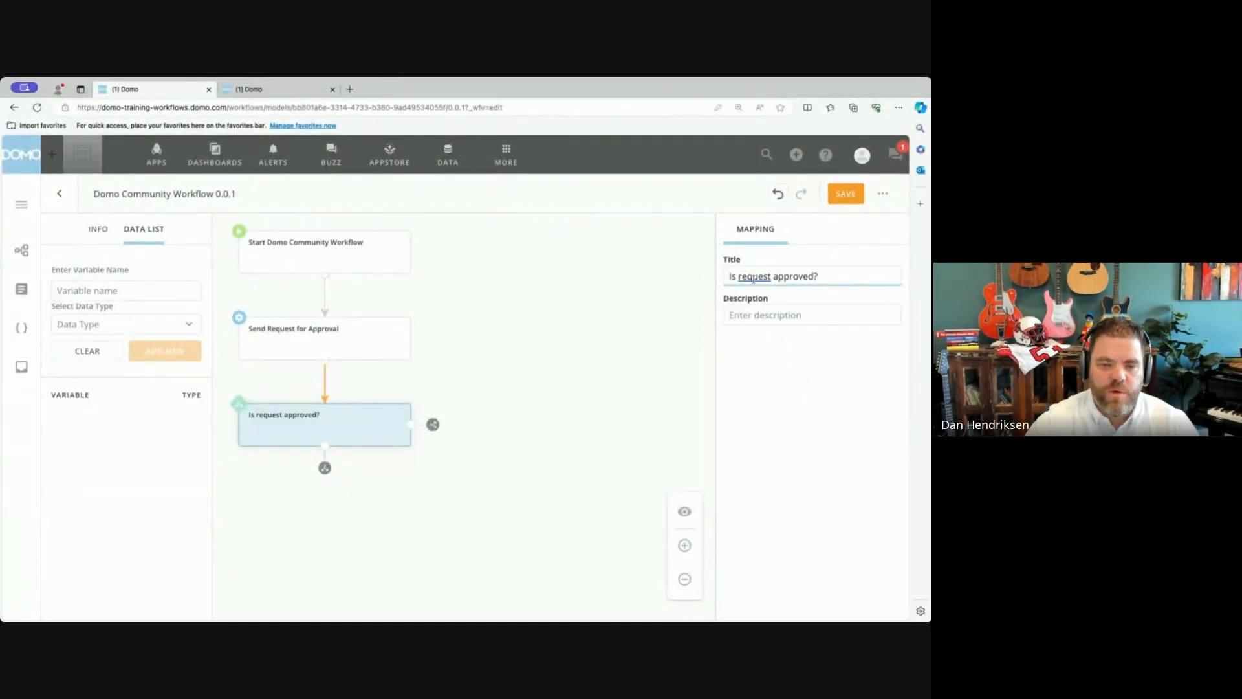
# Add a downward branch from the gateway leading to a new automated task, and title its condition No.
pyautogui.click(325, 468)
pyautogui.click(356, 468)
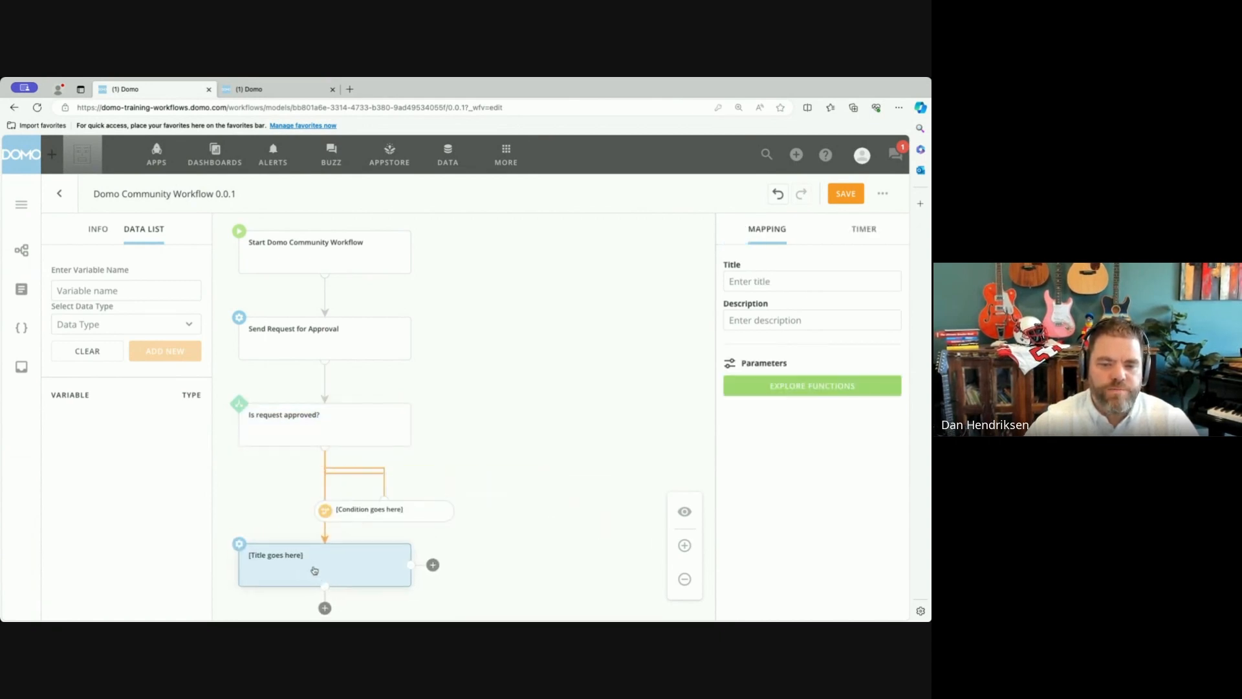
pyautogui.click(404, 516)
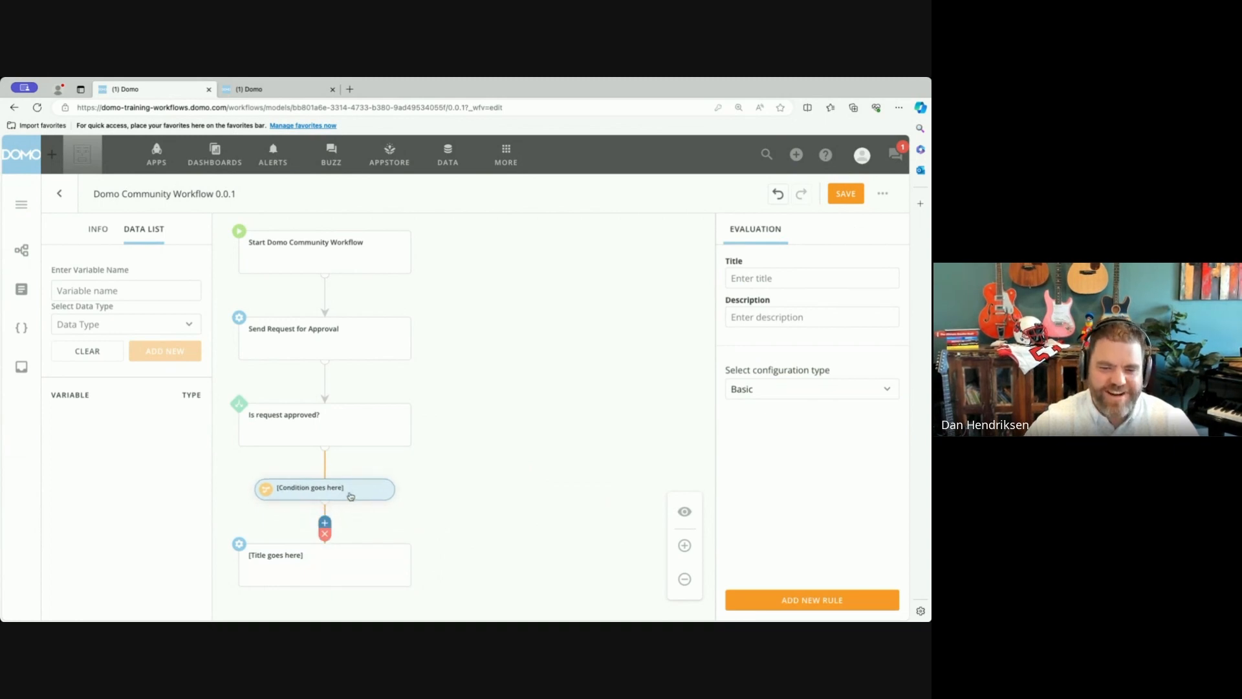
pyautogui.click(747, 279)
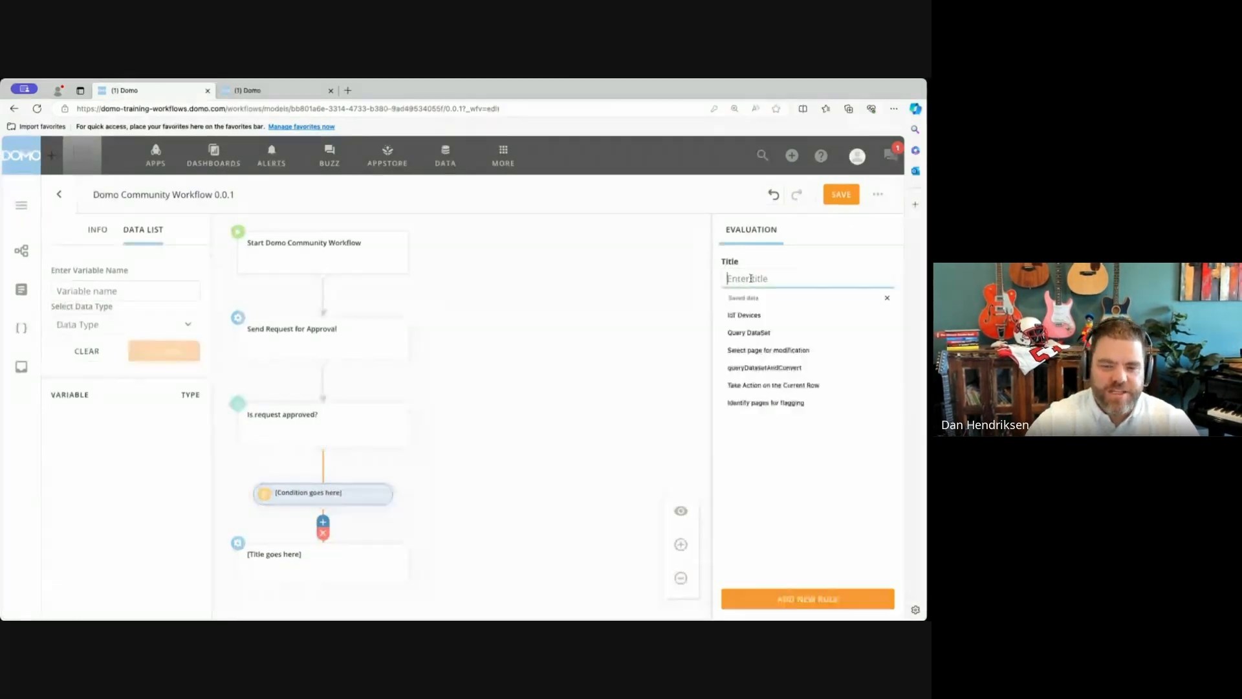
pyautogui.write('No')
# Title the task on the No branch Send Notification.
pyautogui.click(389, 586)
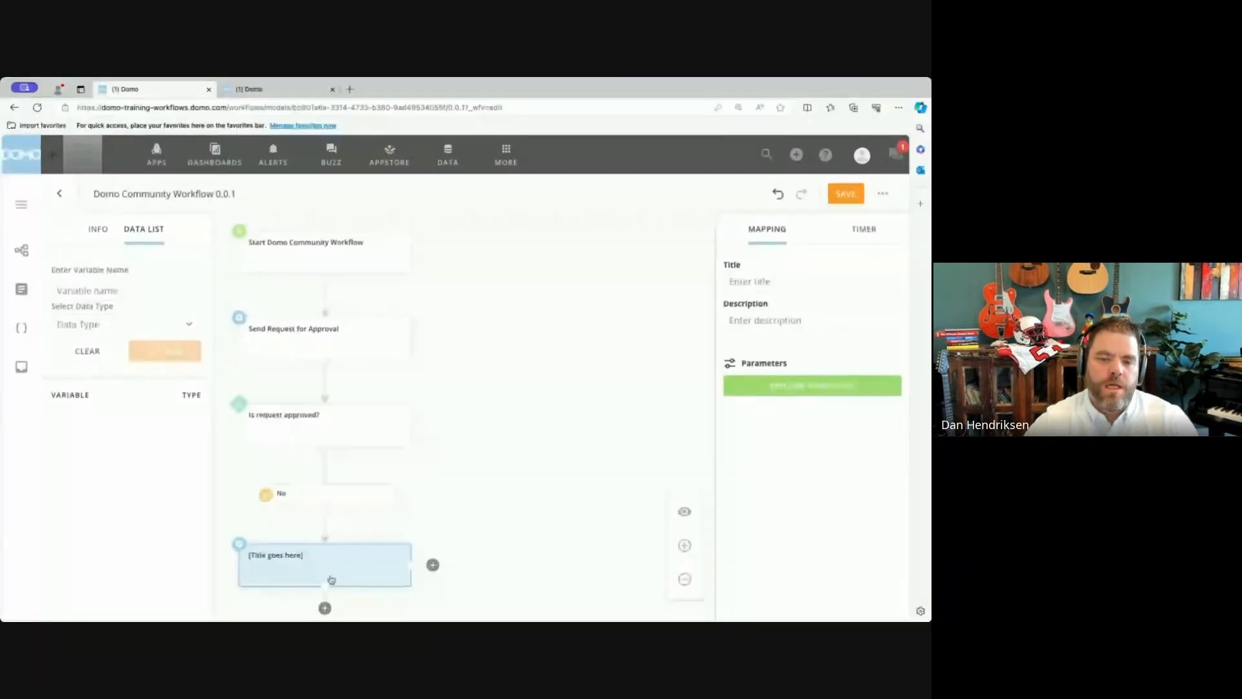
pyautogui.click(770, 283)
pyautogui.write('S')
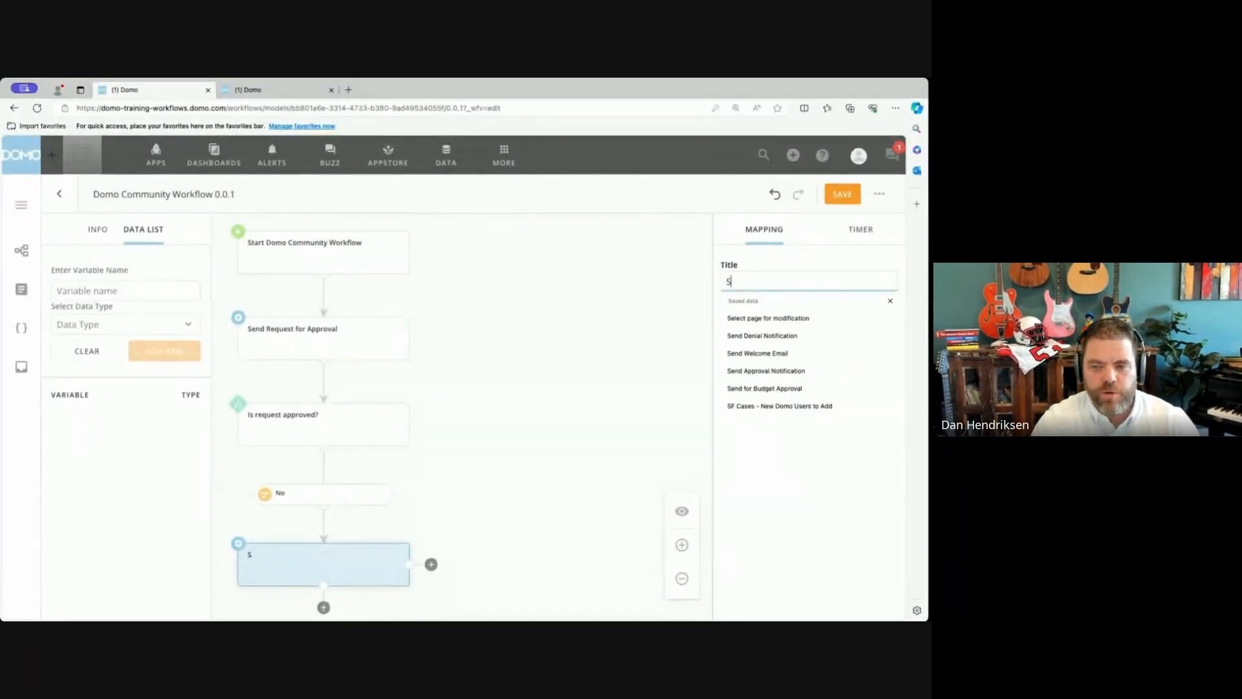
pyautogui.write('end Notification')
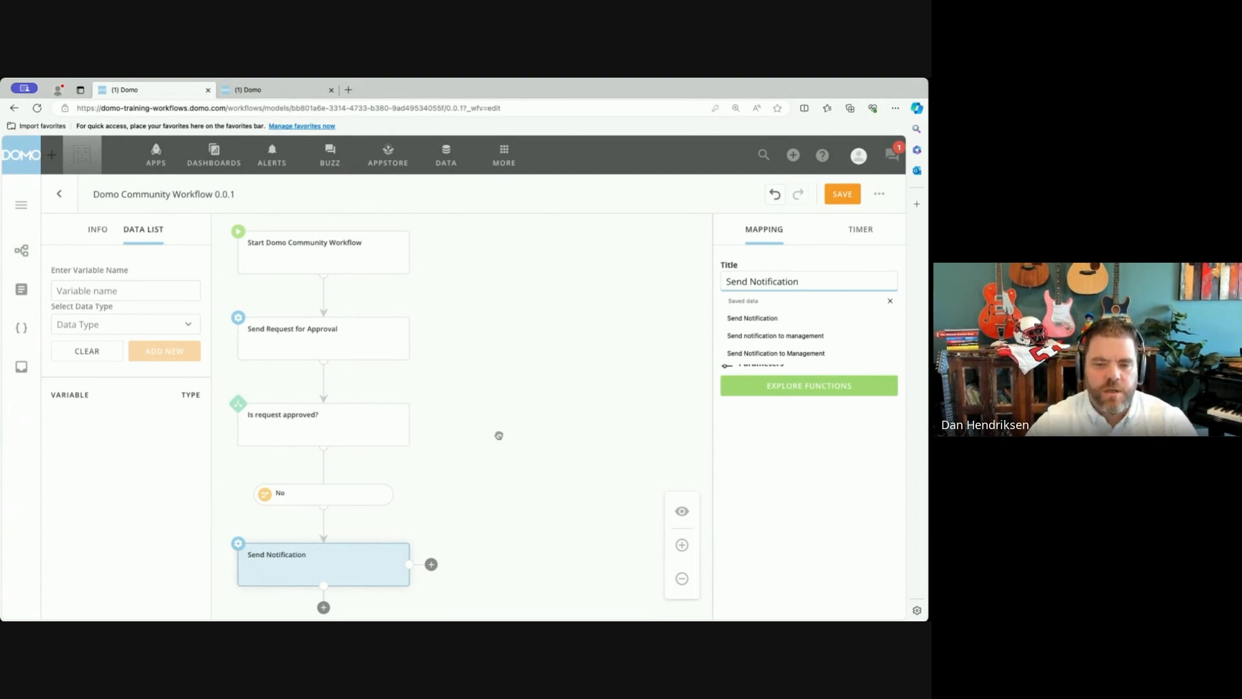
# Add a sideways branch from the gateway leading to a new automated task, and title its condition Yes.
pyautogui.click(371, 442)
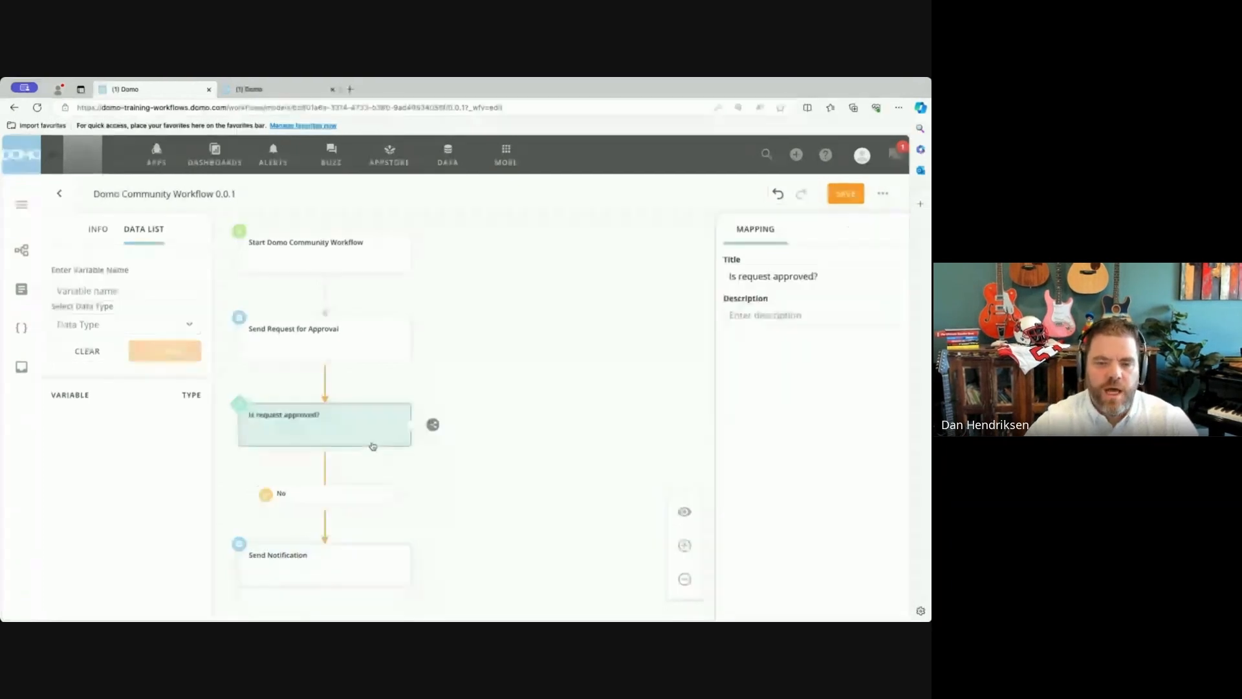
pyautogui.click(432, 425)
pyautogui.click(460, 424)
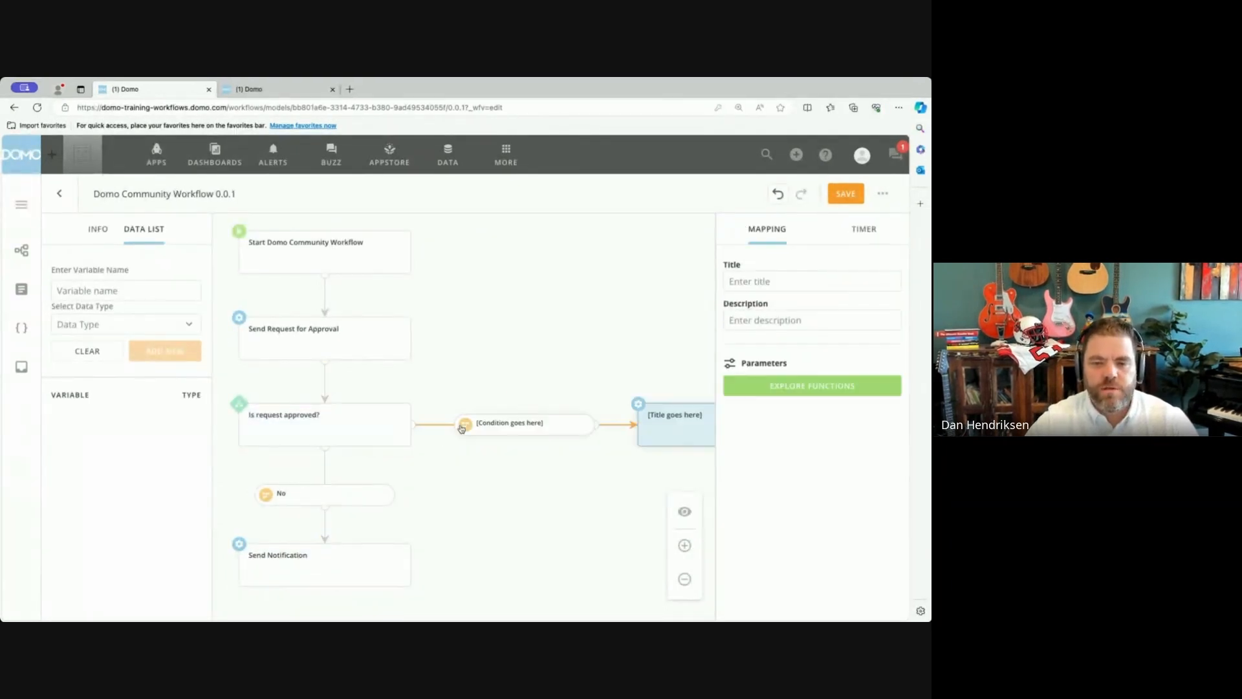
pyautogui.click(557, 427)
pyautogui.click(769, 277)
pyautogui.write('Yes')
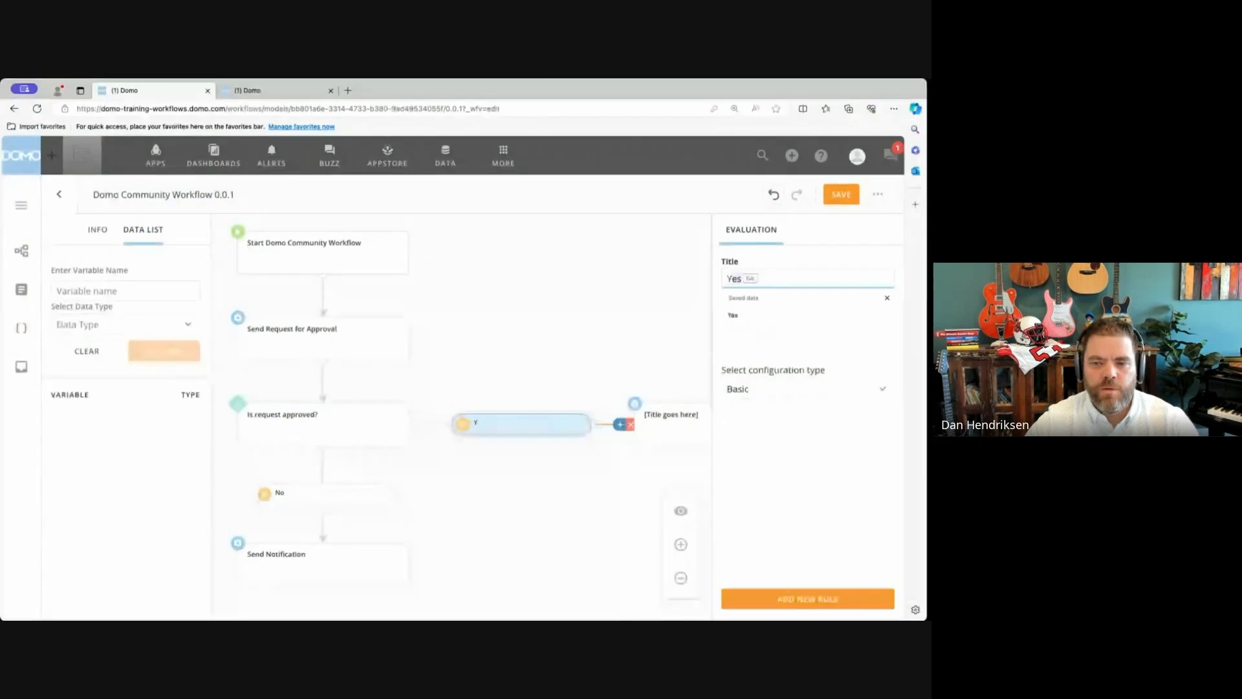
pyautogui.click(654, 337)
# Title the task on the Yes branch Send Notification.
pyautogui.click(682, 423)
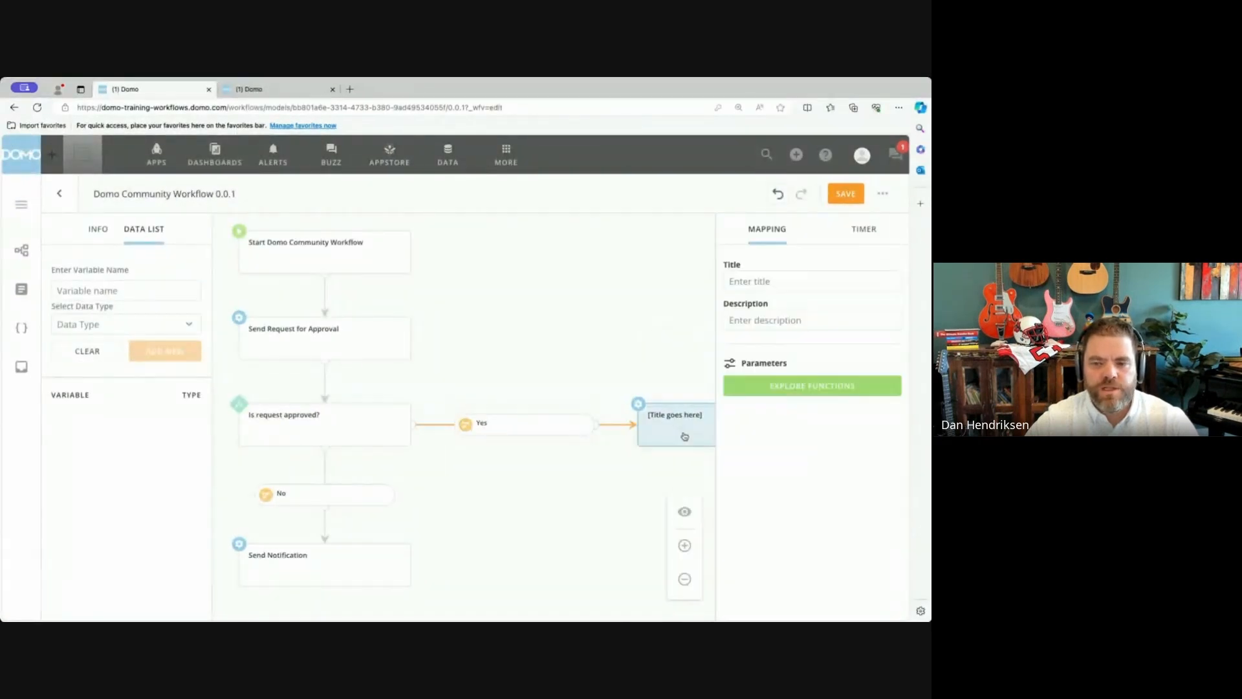
pyautogui.click(763, 285)
pyautogui.write('Send')
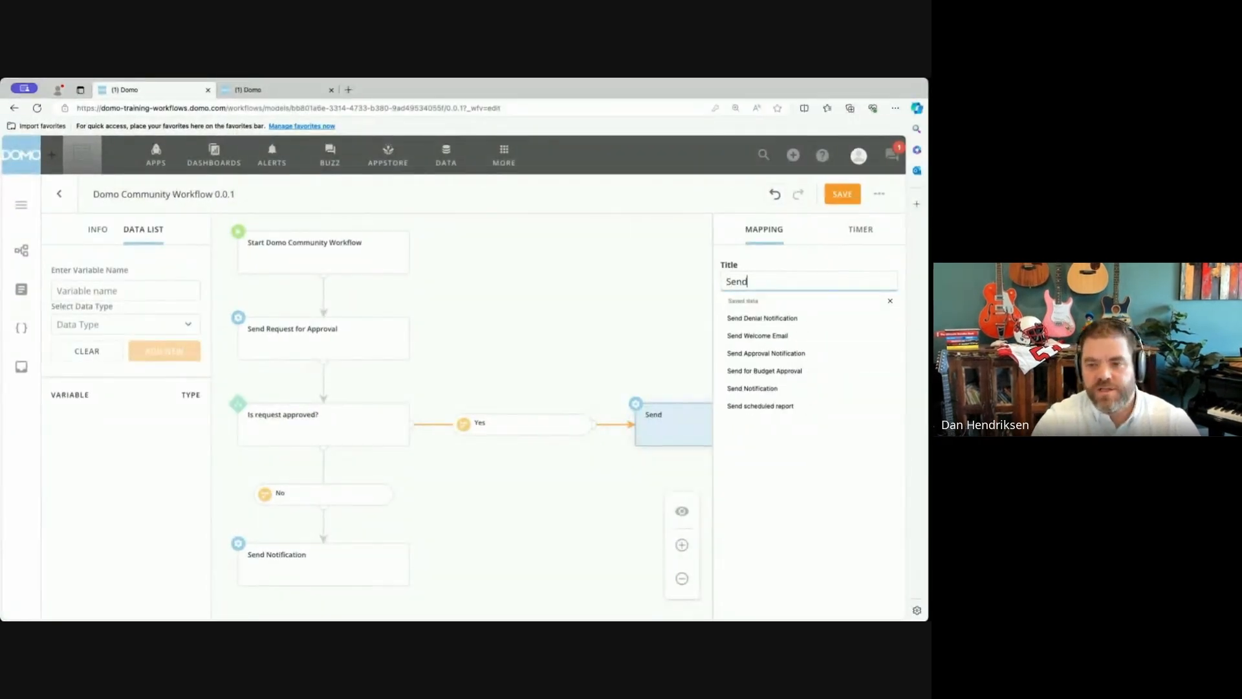
pyautogui.write(' Notification')
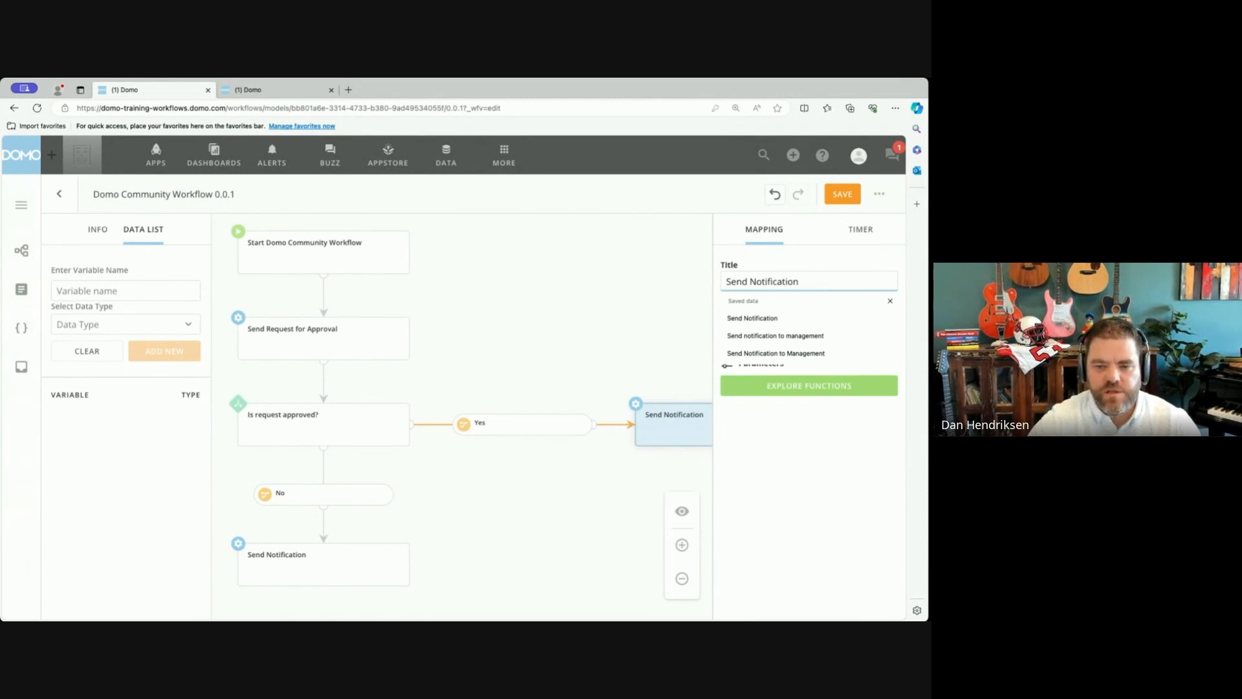
pyautogui.click(618, 287)
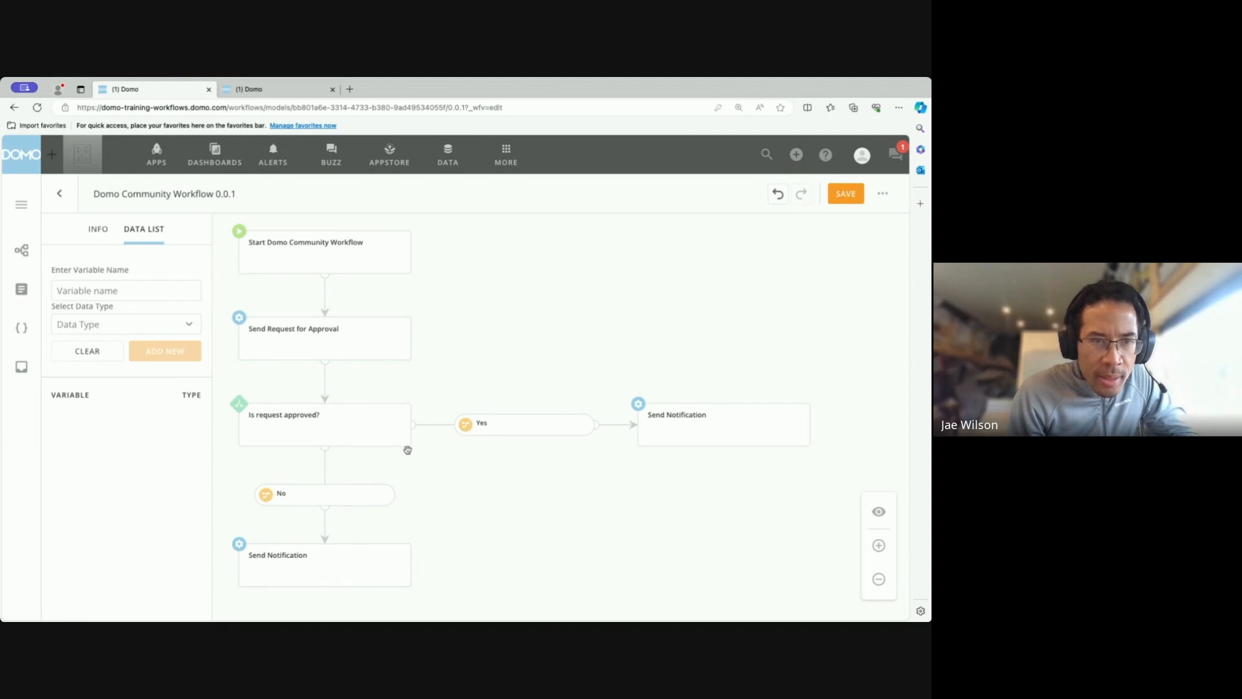
# Examine which shapes can follow the Yes branch's Send Notification task, adding none.
pyautogui.click(705, 445)
pyautogui.moveTo(647, 474); pyautogui.dragTo(436, 473)
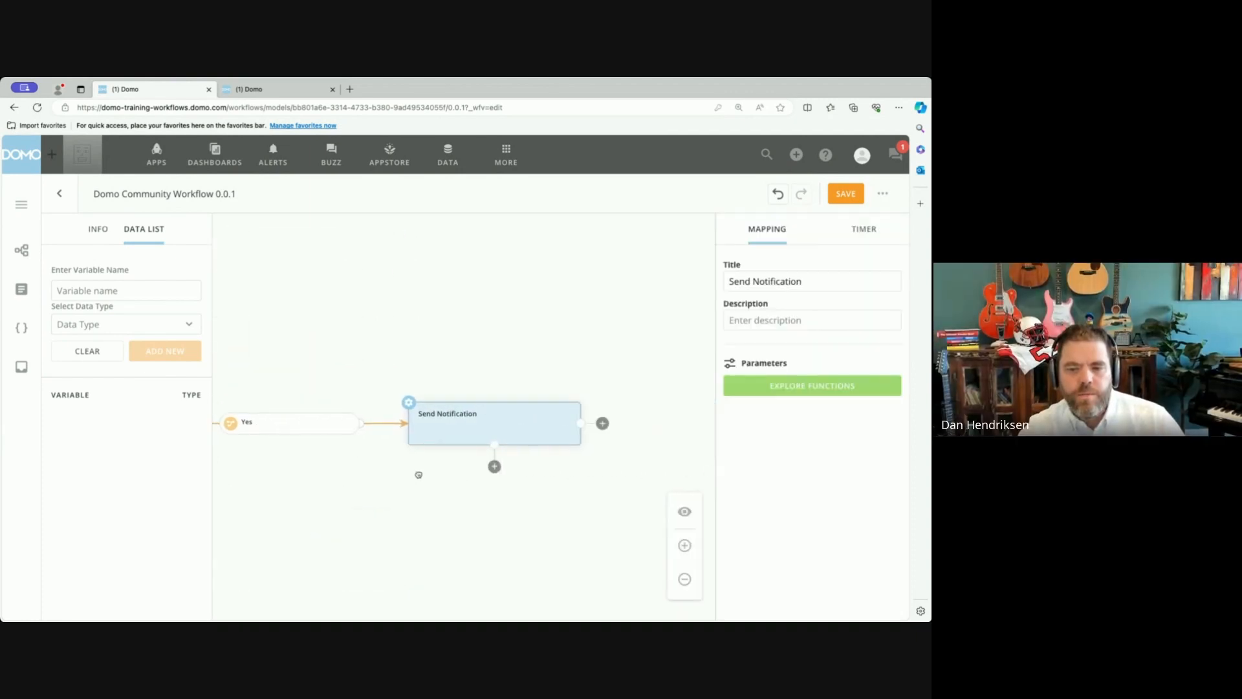
pyautogui.click(494, 466)
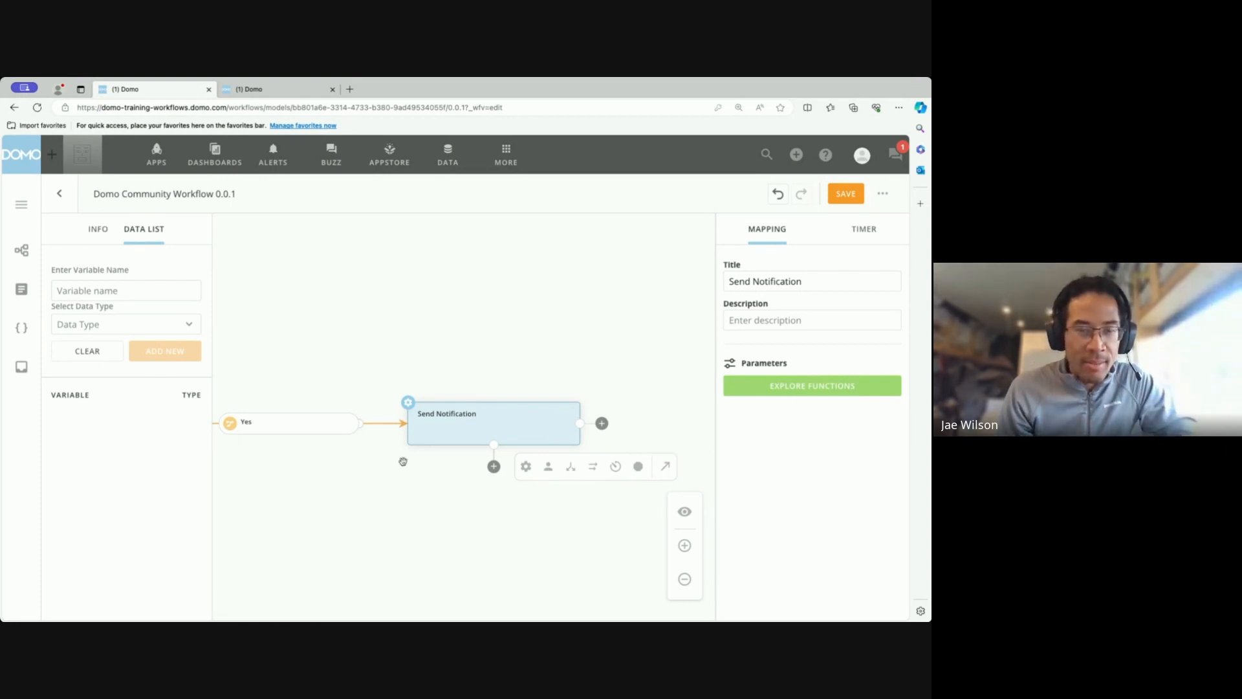
pyautogui.click(392, 489)
pyautogui.moveTo(352, 489); pyautogui.dragTo(575, 495)
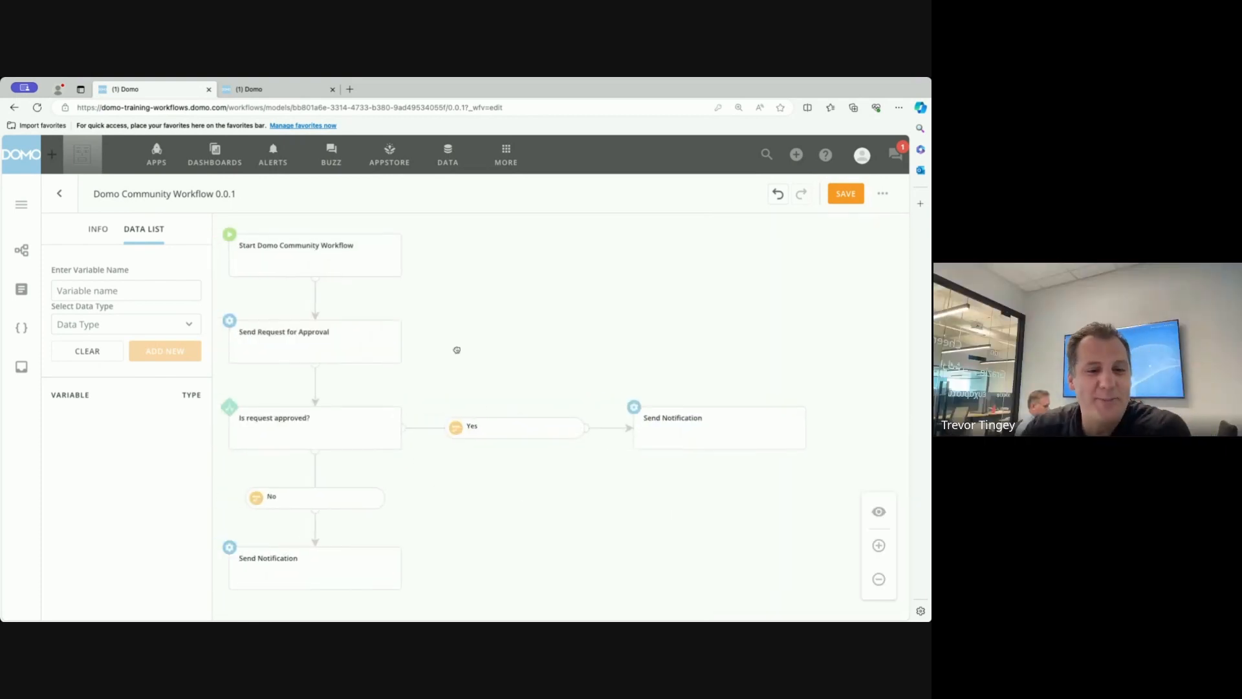
pyautogui.moveTo(457, 352); pyautogui.dragTo(516, 359)
# Convert the Send Request for Approval shape from an automated task into a user task.
pyautogui.click(309, 344)
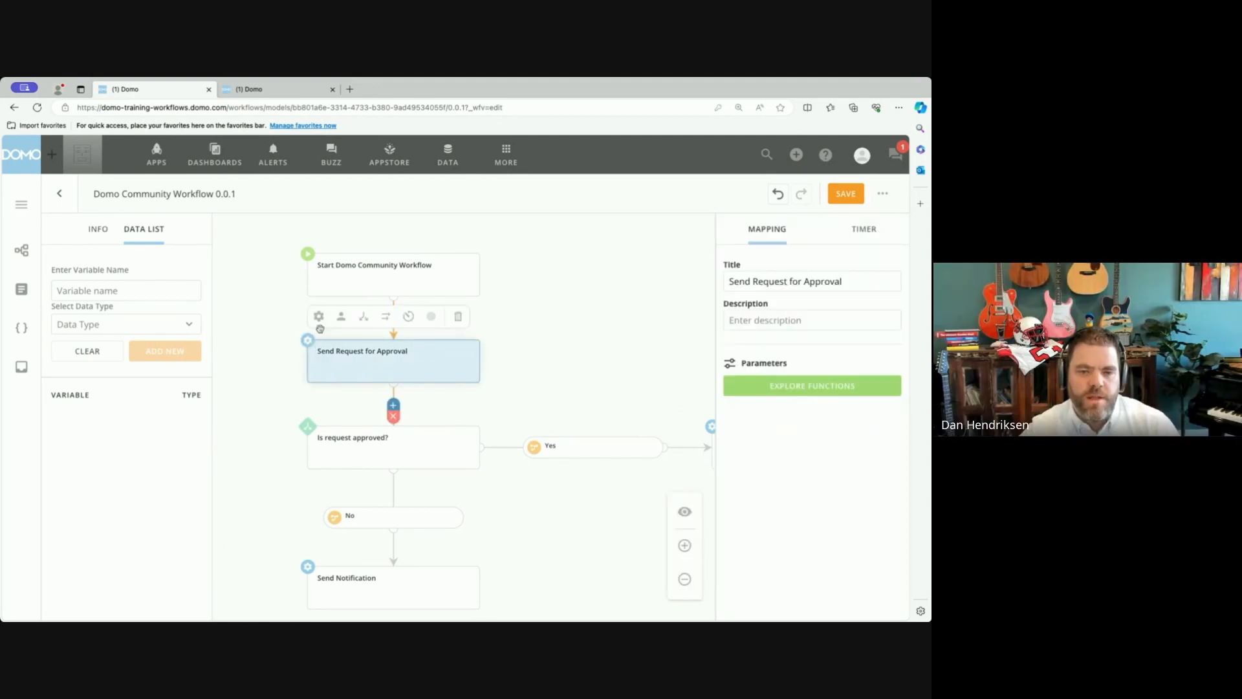
pyautogui.click(537, 360)
pyautogui.click(372, 361)
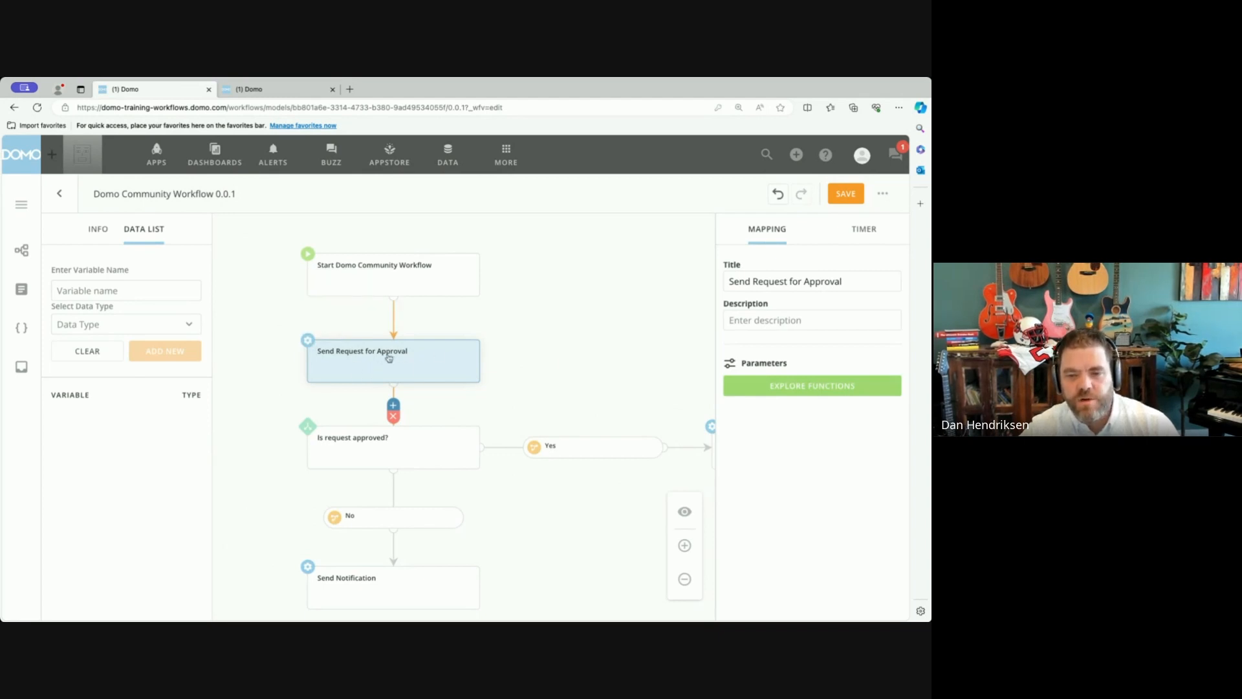
pyautogui.moveTo(308, 341)
pyautogui.click(341, 317)
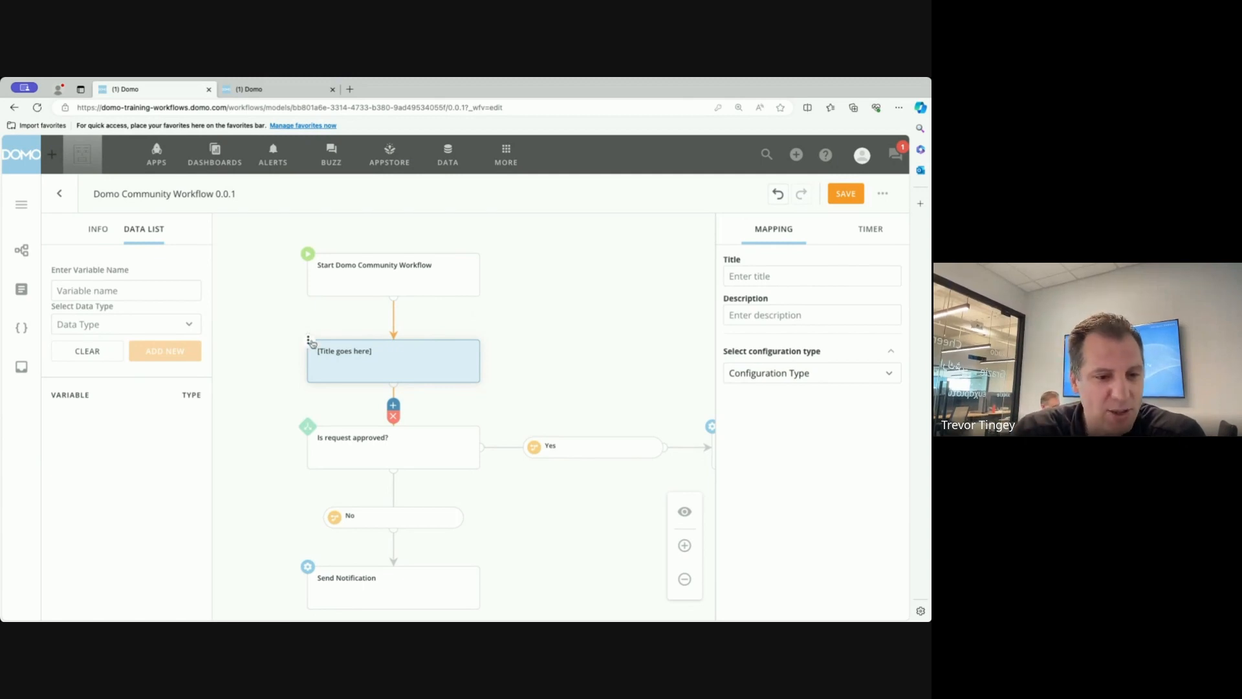
pyautogui.moveTo(323, 335)
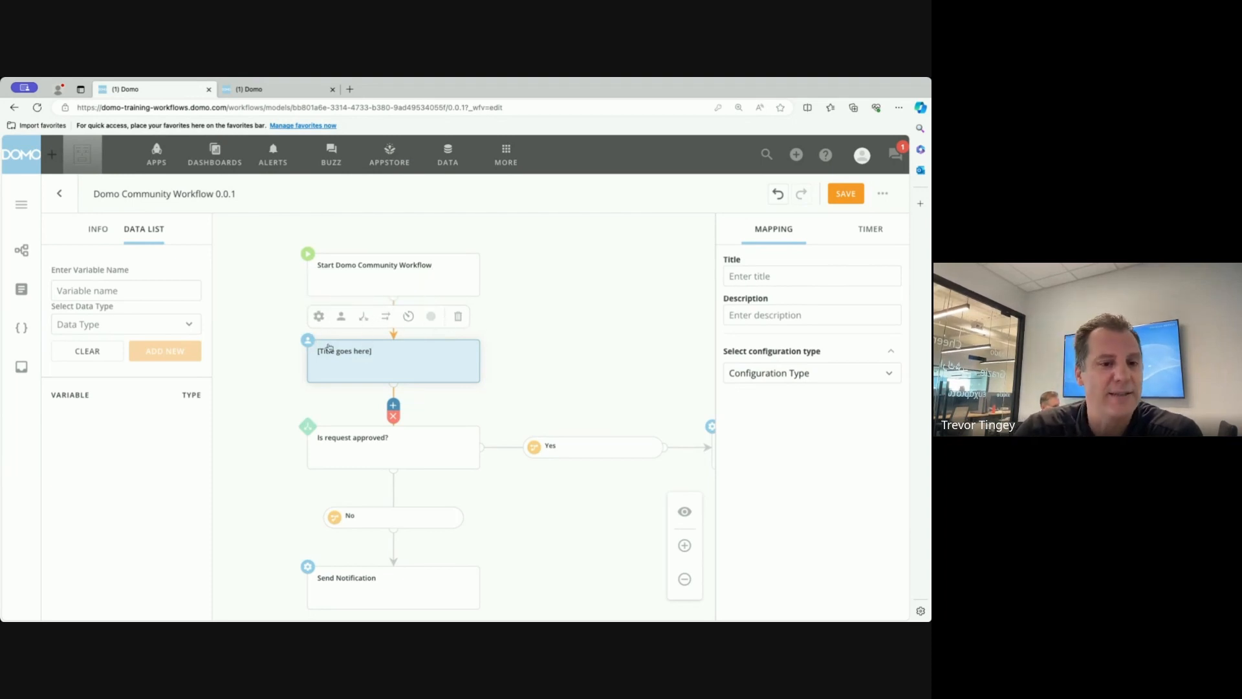
pyautogui.click(265, 361)
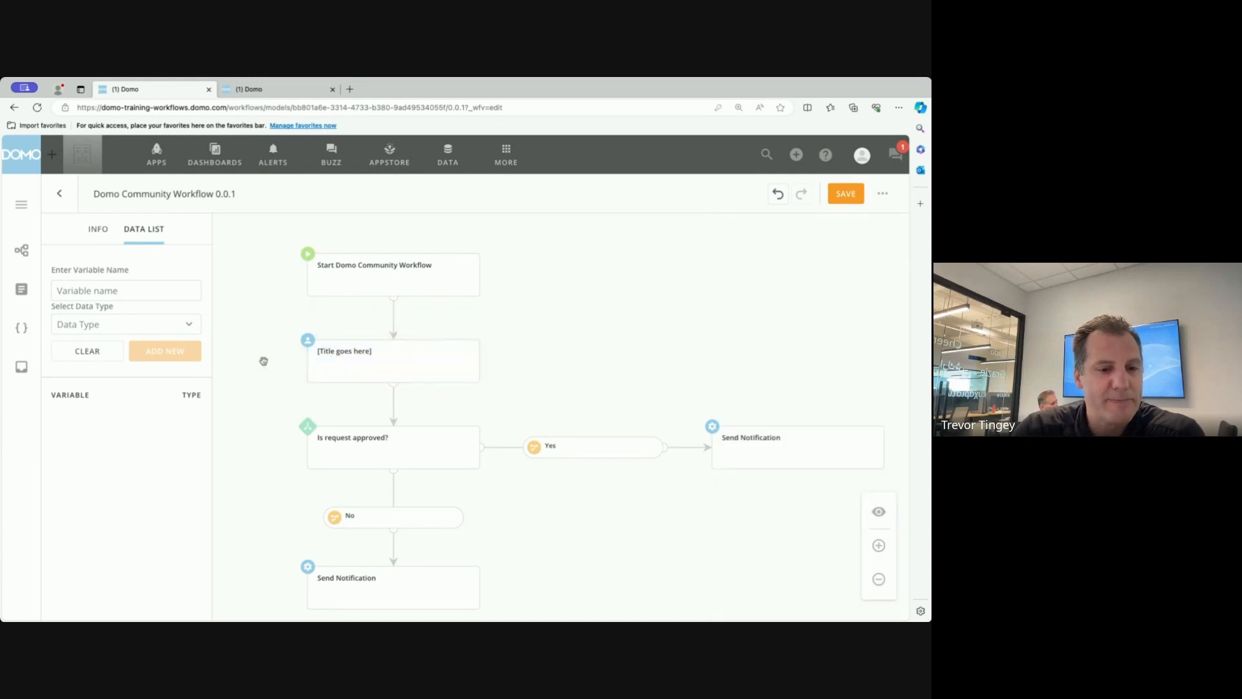
# Add an end shape below the Send Notification task on the No branch.
pyautogui.moveTo(565, 502); pyautogui.dragTo(515, 379)
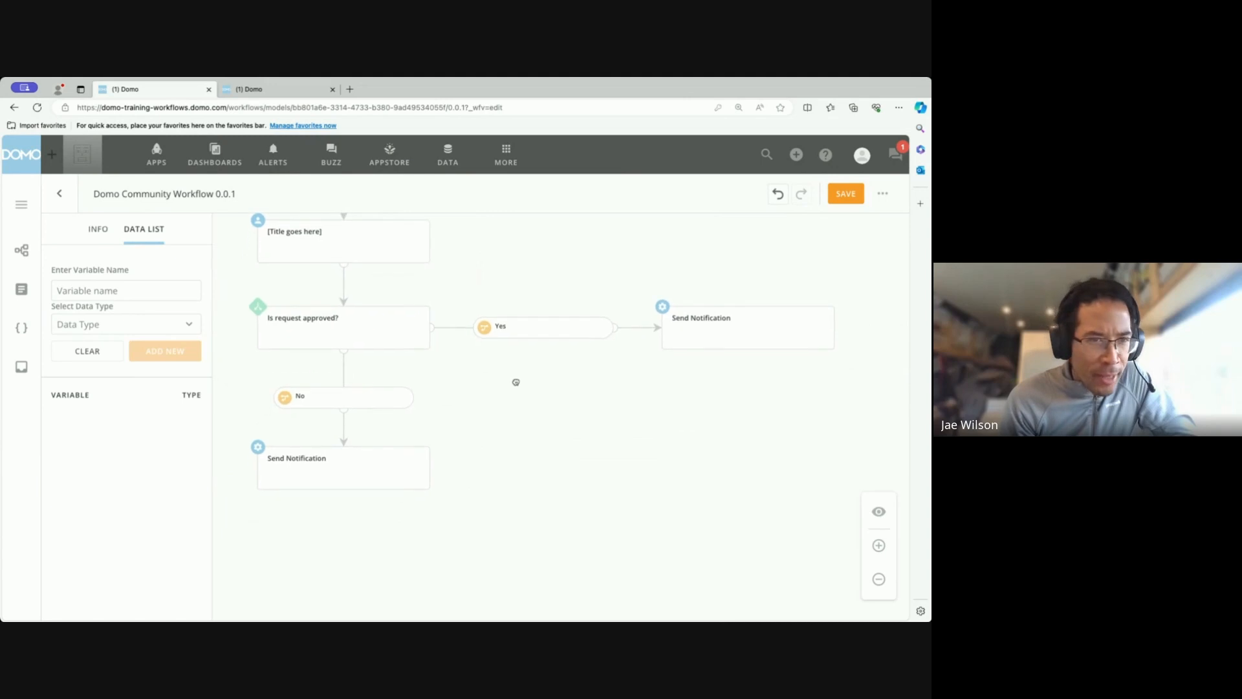
pyautogui.click(371, 476)
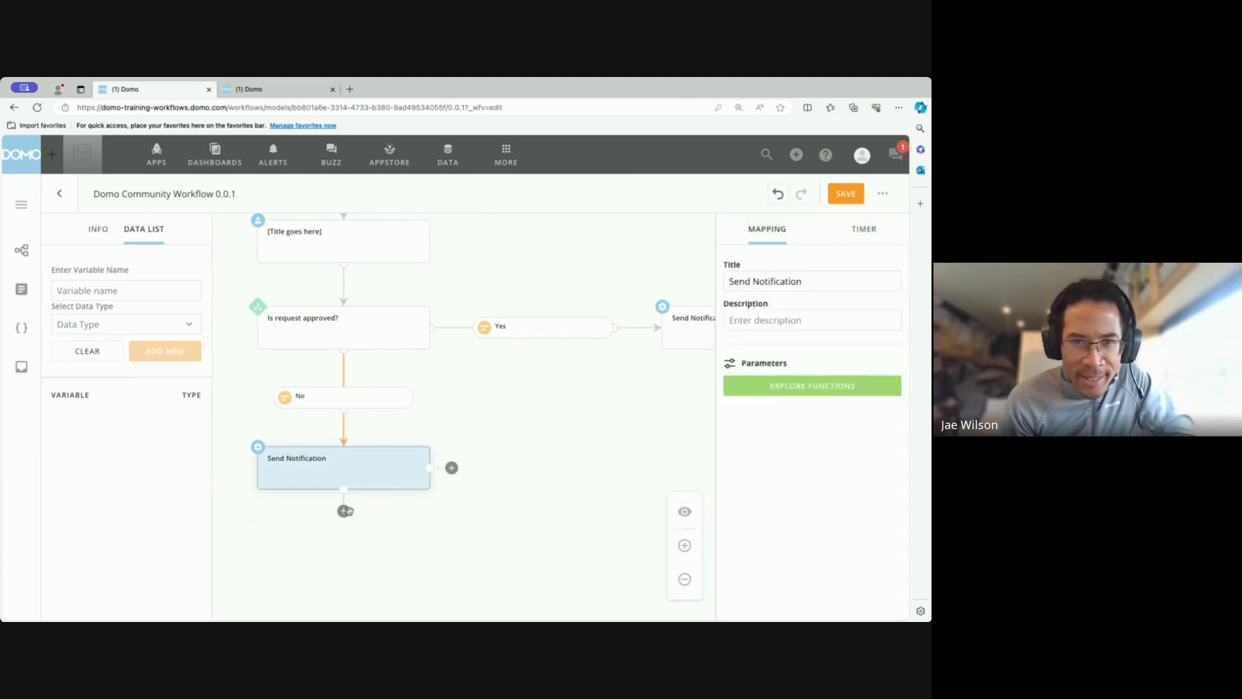
pyautogui.moveTo(354, 509)
pyautogui.click(488, 511)
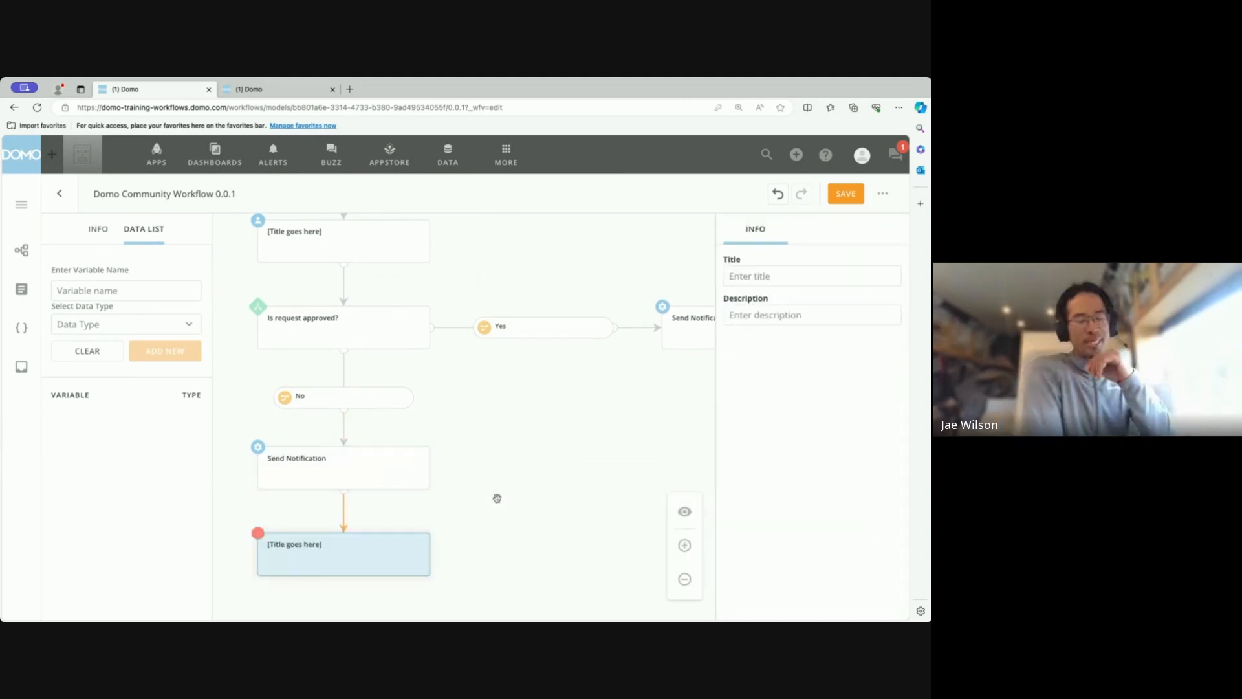
# Title the end shape on the No branch End.
pyautogui.click(755, 266)
pyautogui.write('End')
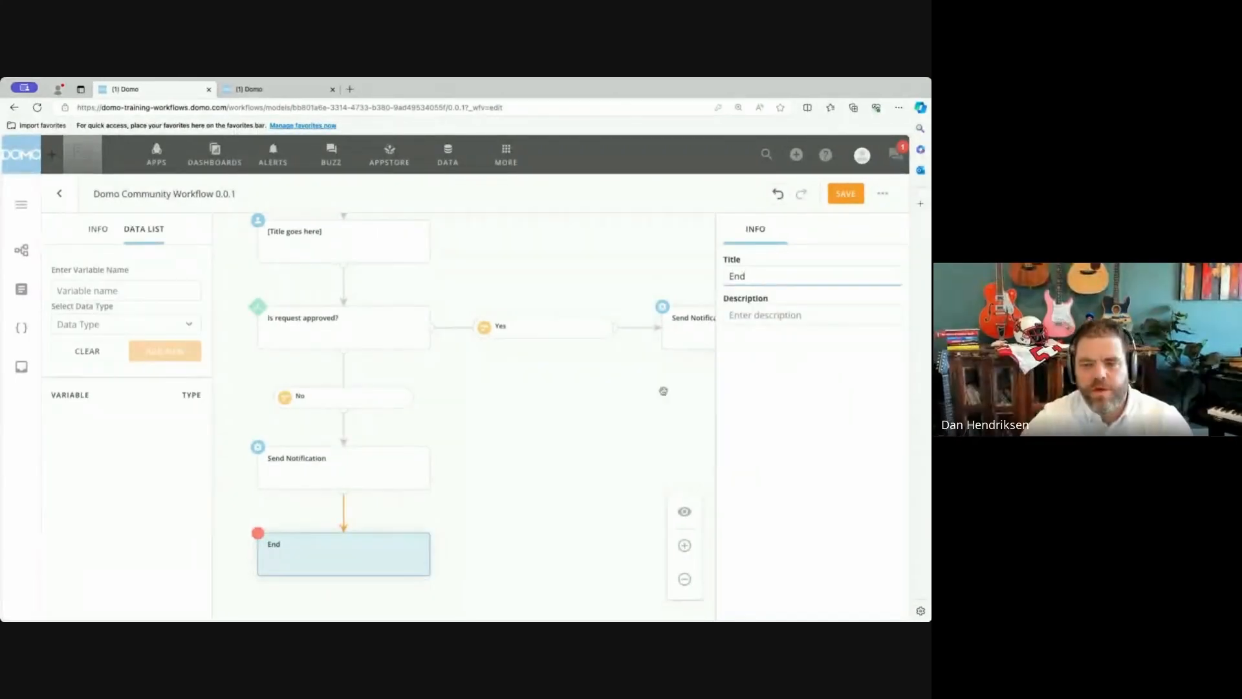
# Add an end shape below the Yes branch's Send Notification task and title it End.
pyautogui.moveTo(636, 415); pyautogui.dragTo(481, 396)
pyautogui.click(577, 317)
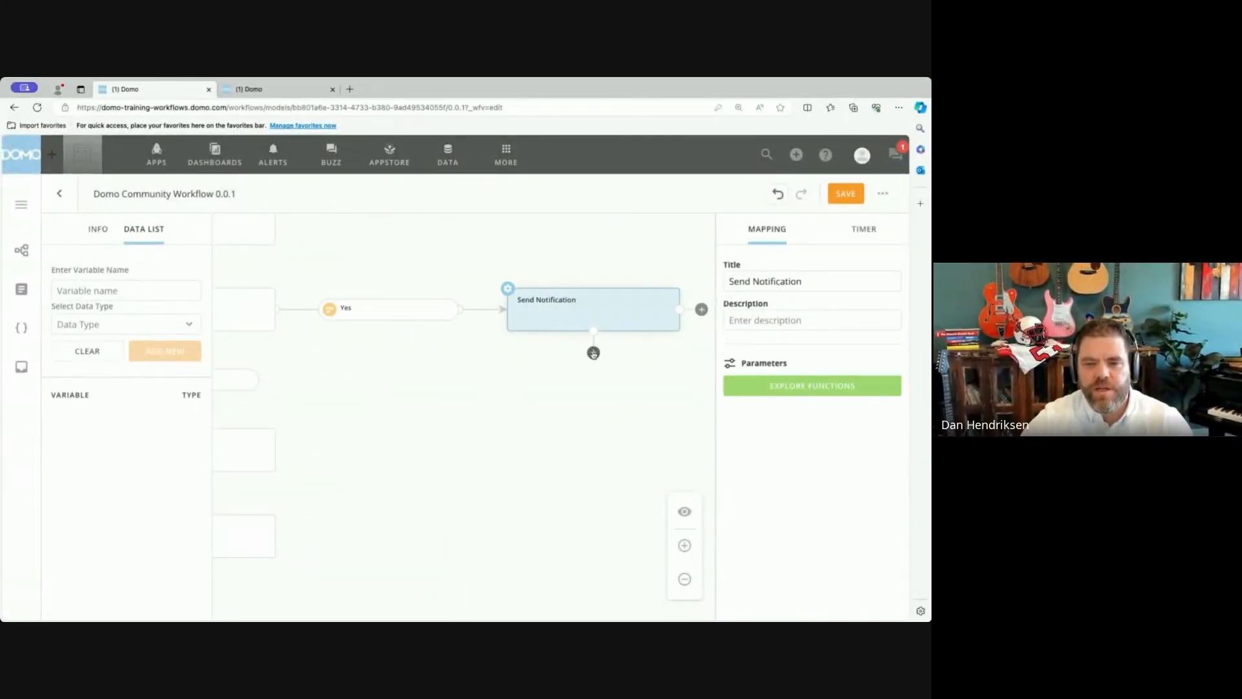
pyautogui.click(593, 352)
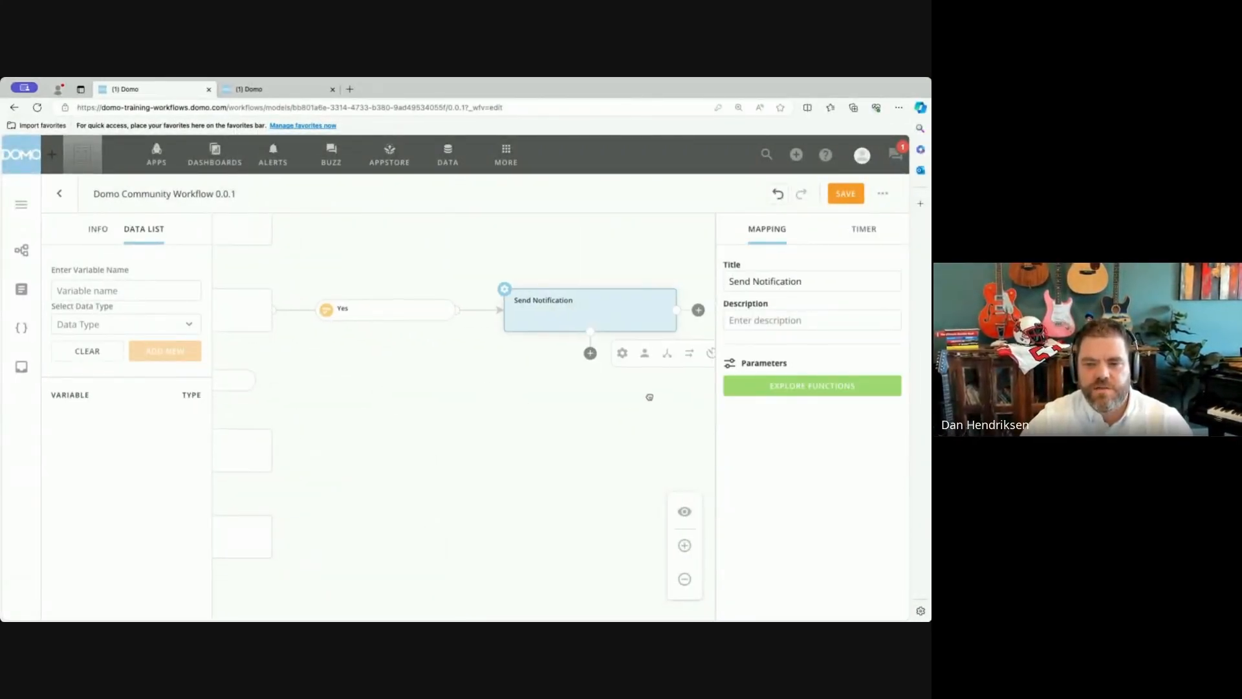
pyautogui.click(611, 359)
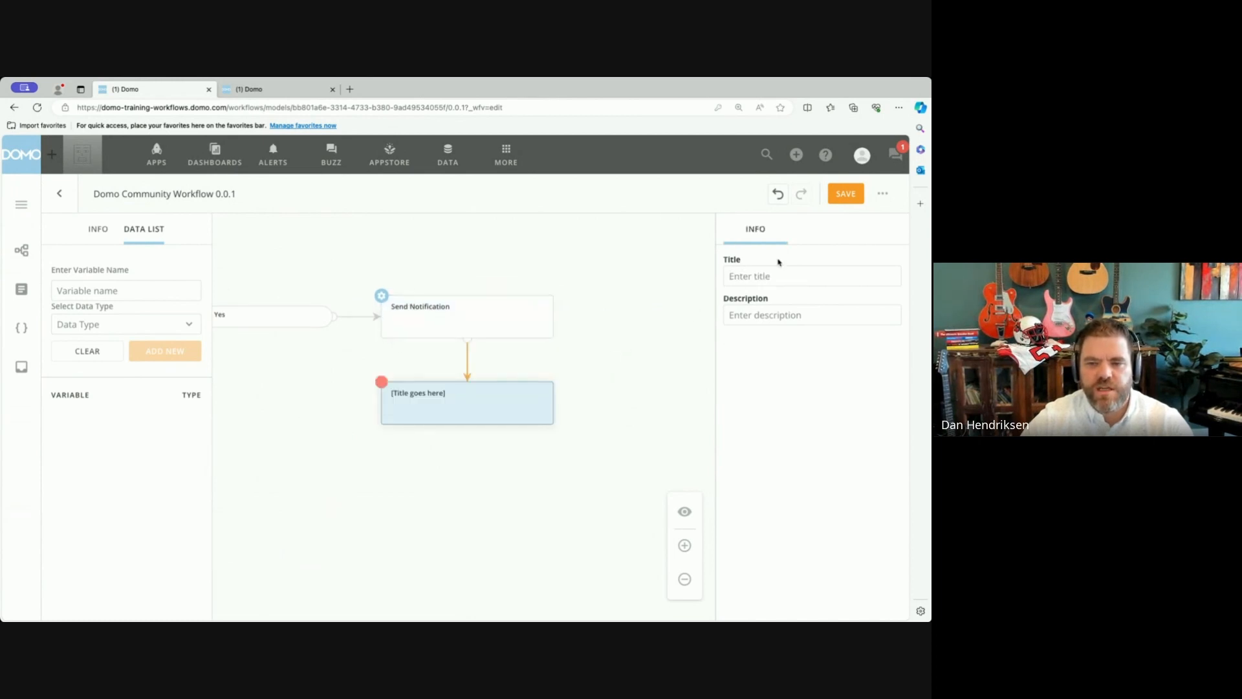
pyautogui.click(765, 279)
pyautogui.write('End')
pyautogui.click(460, 516)
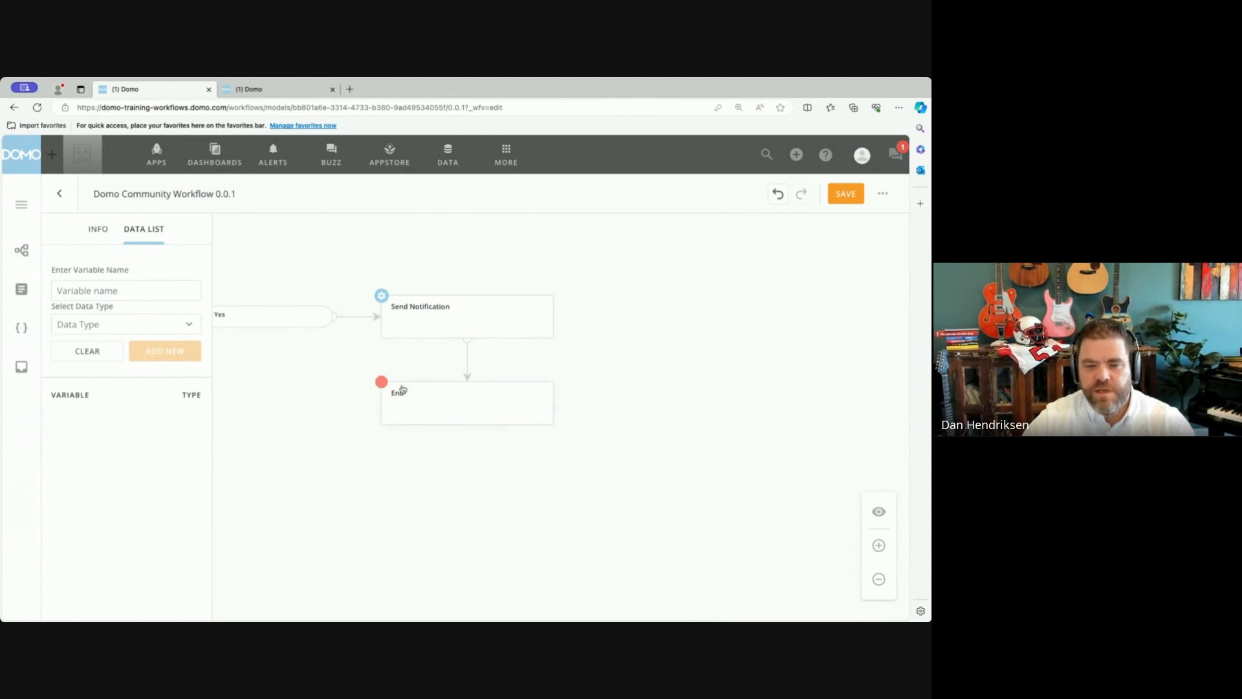
# Configure the untitled user task below the start shape as a Form using the Marketing Budget Approval queue.
pyautogui.moveTo(350, 471); pyautogui.dragTo(546, 507)
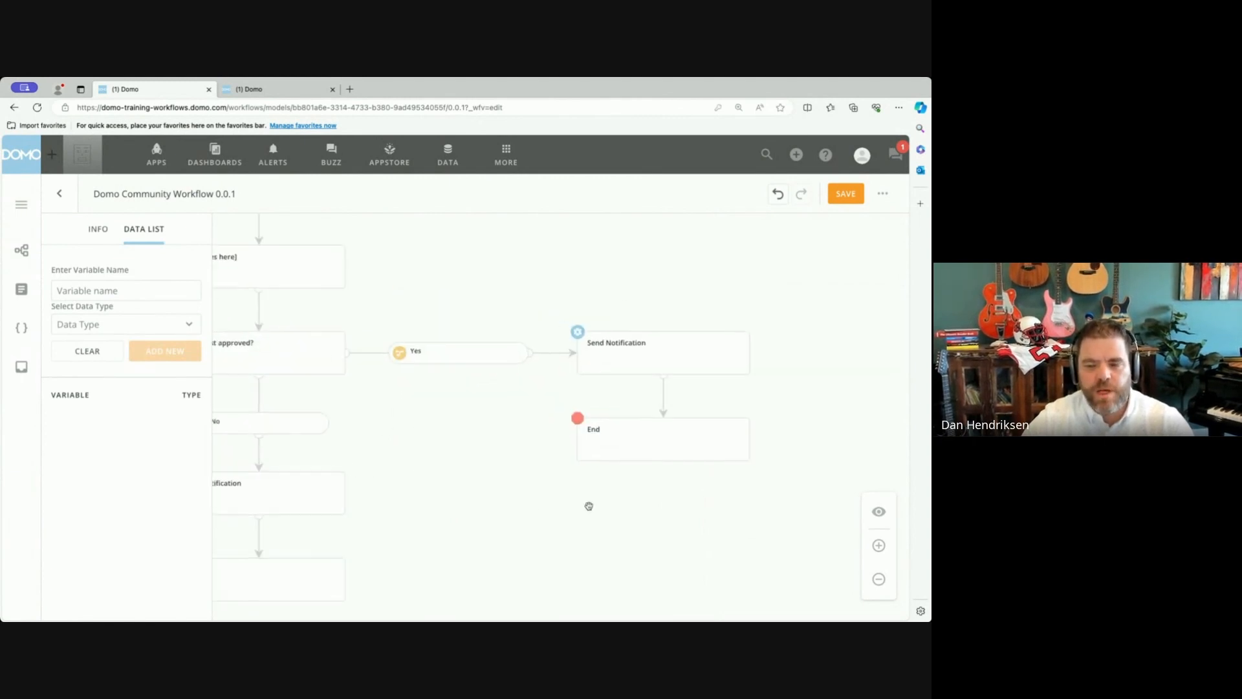
pyautogui.click(879, 586)
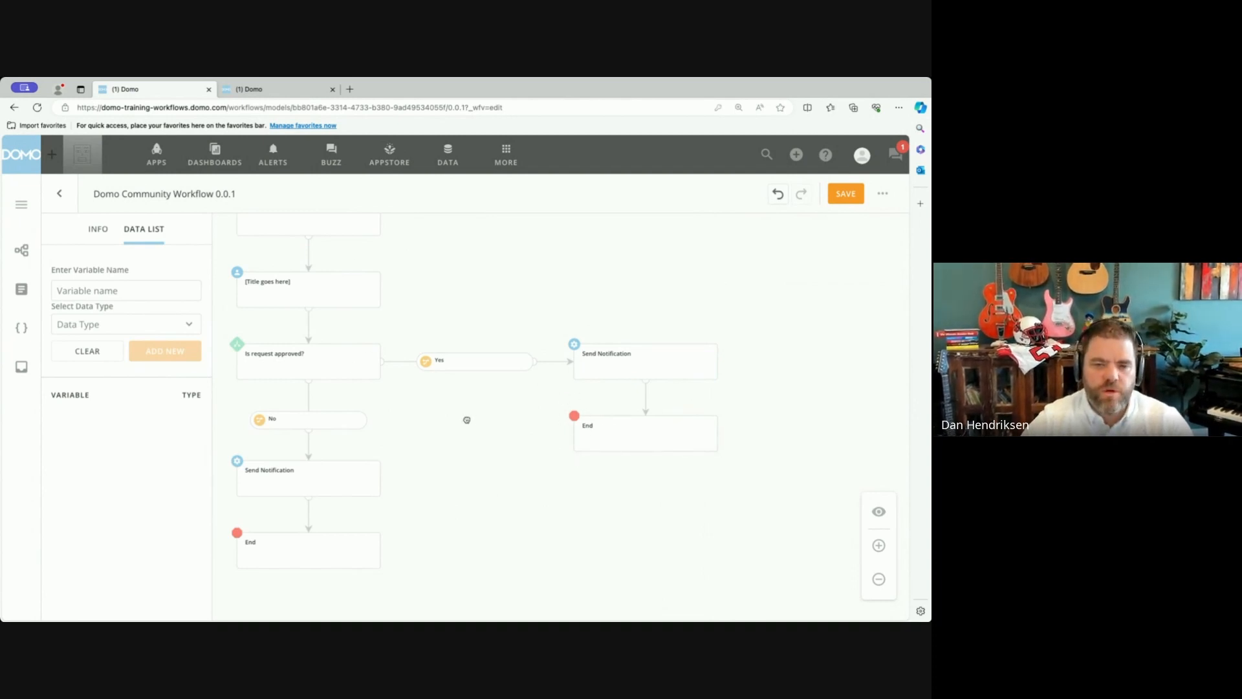
pyautogui.moveTo(466, 418); pyautogui.dragTo(489, 445)
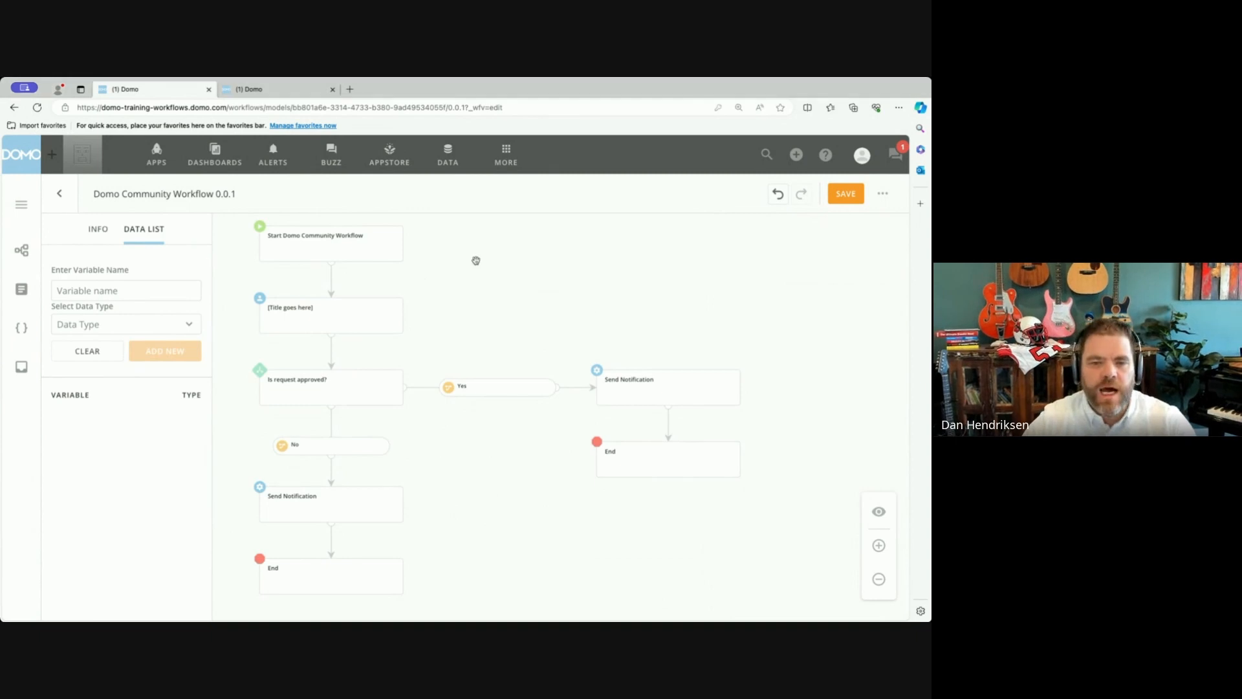
pyautogui.moveTo(481, 259); pyautogui.dragTo(464, 281)
pyautogui.click(365, 277)
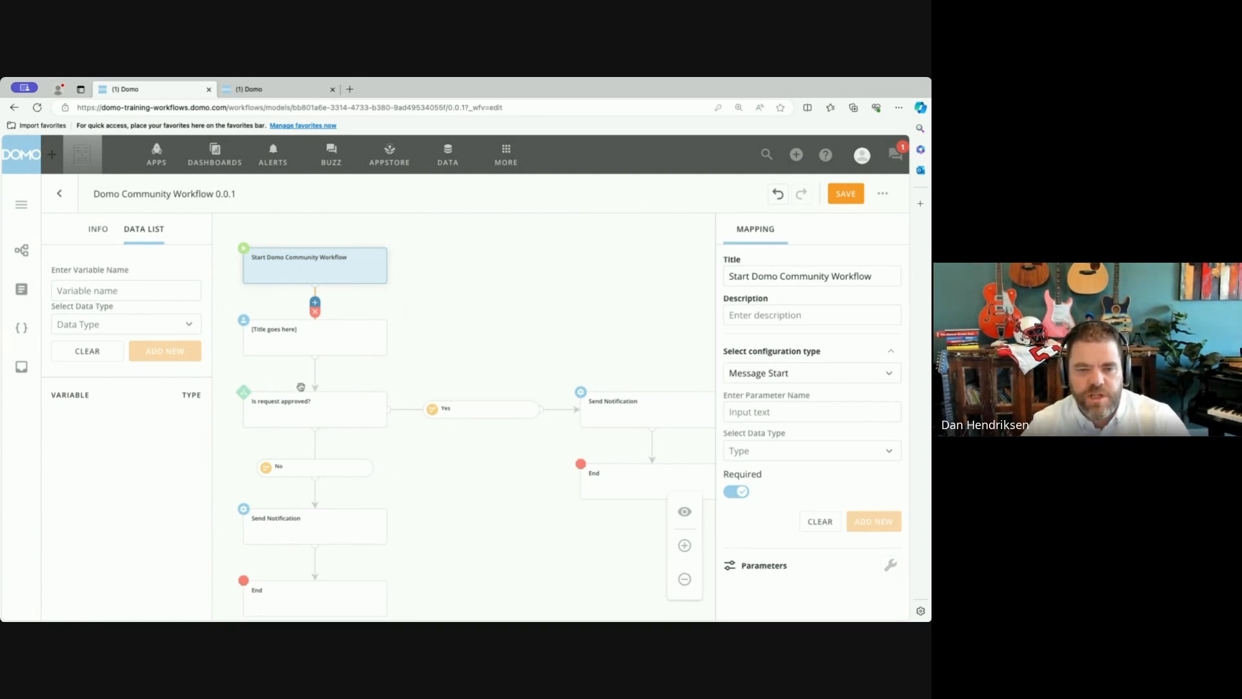
pyautogui.click(352, 348)
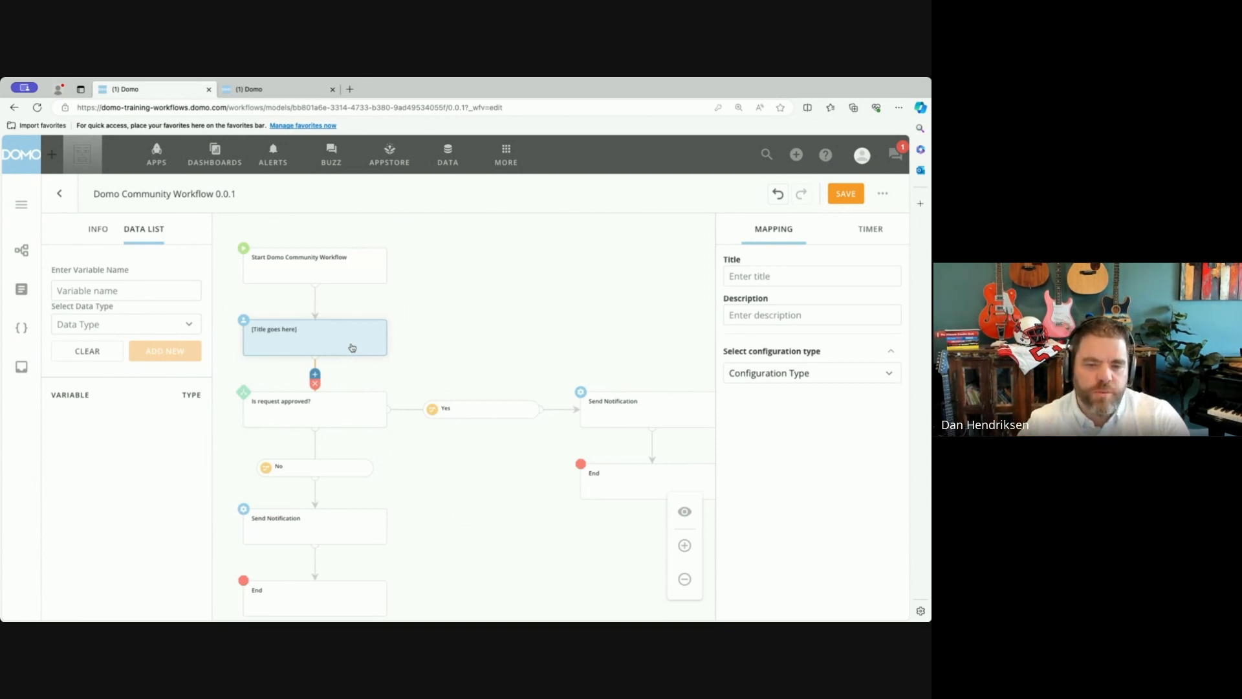
pyautogui.click(793, 373)
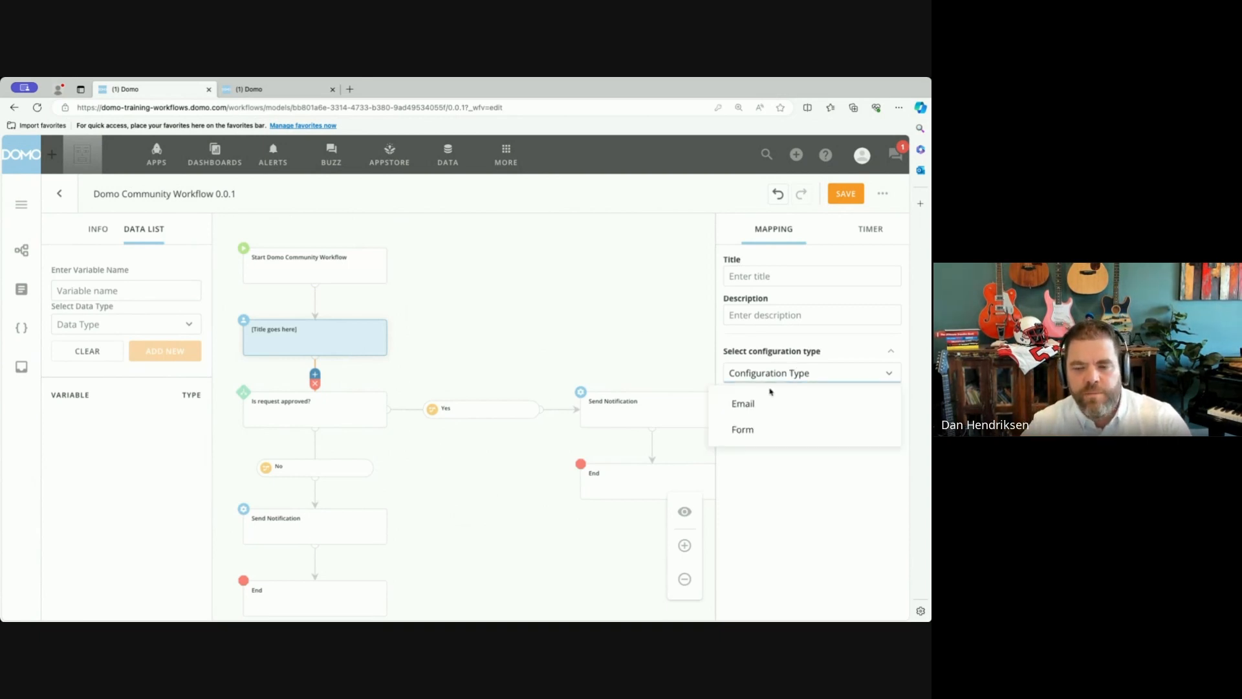
pyautogui.click(772, 434)
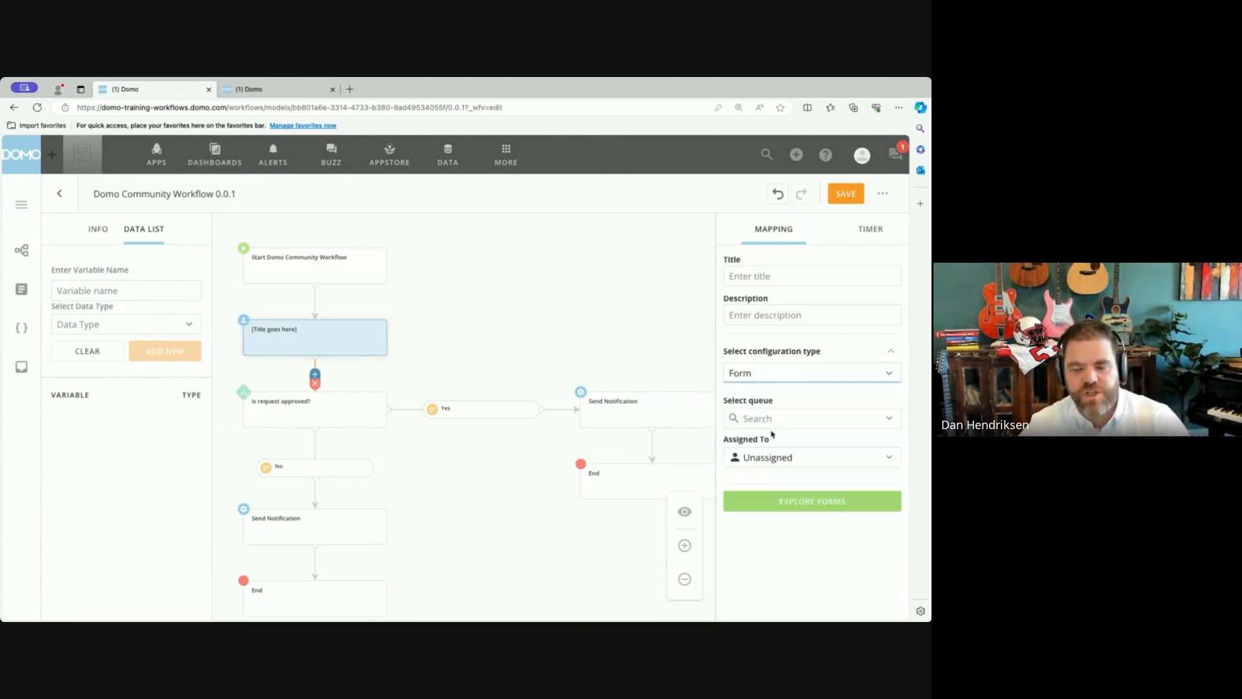
pyautogui.click(839, 422)
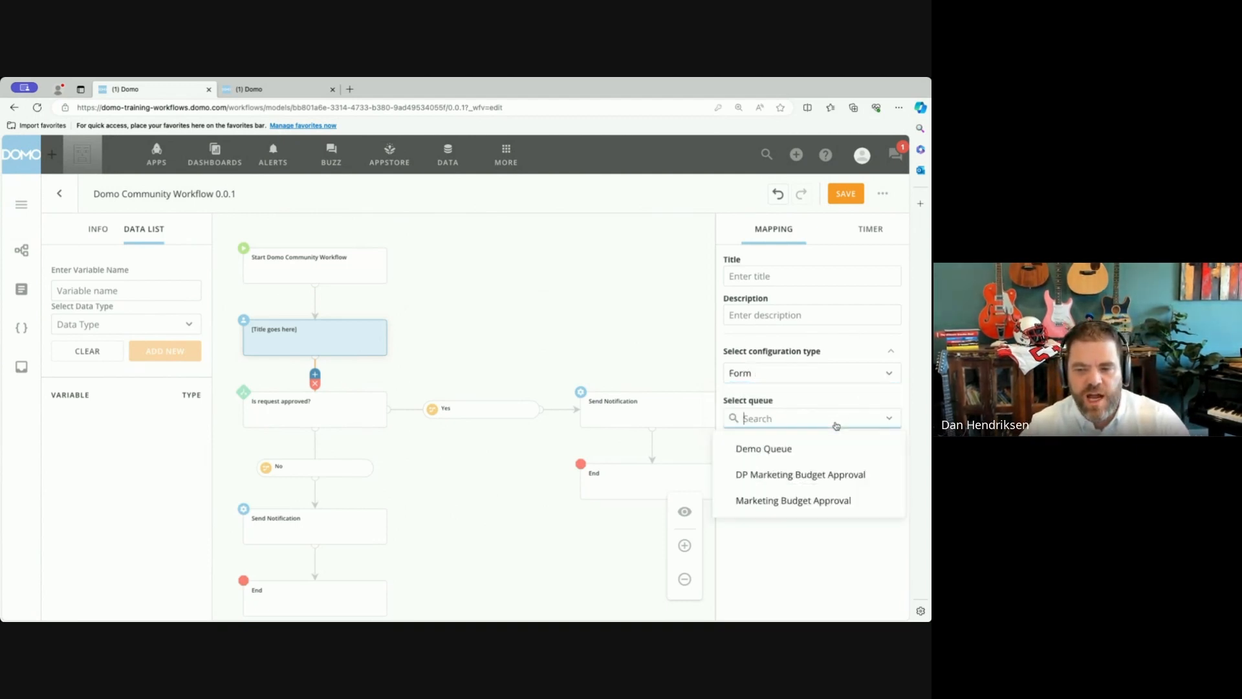
pyautogui.click(809, 502)
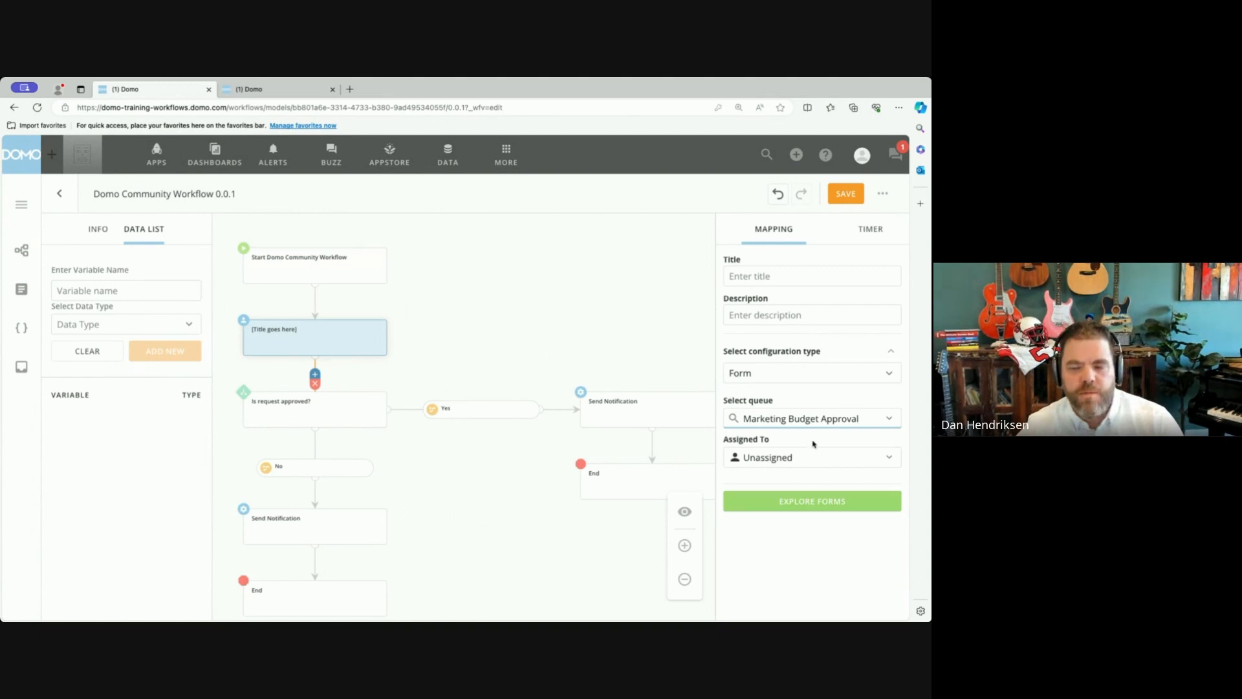
# Create a new form for the user task and name its first field Event Name.
pyautogui.click(808, 501)
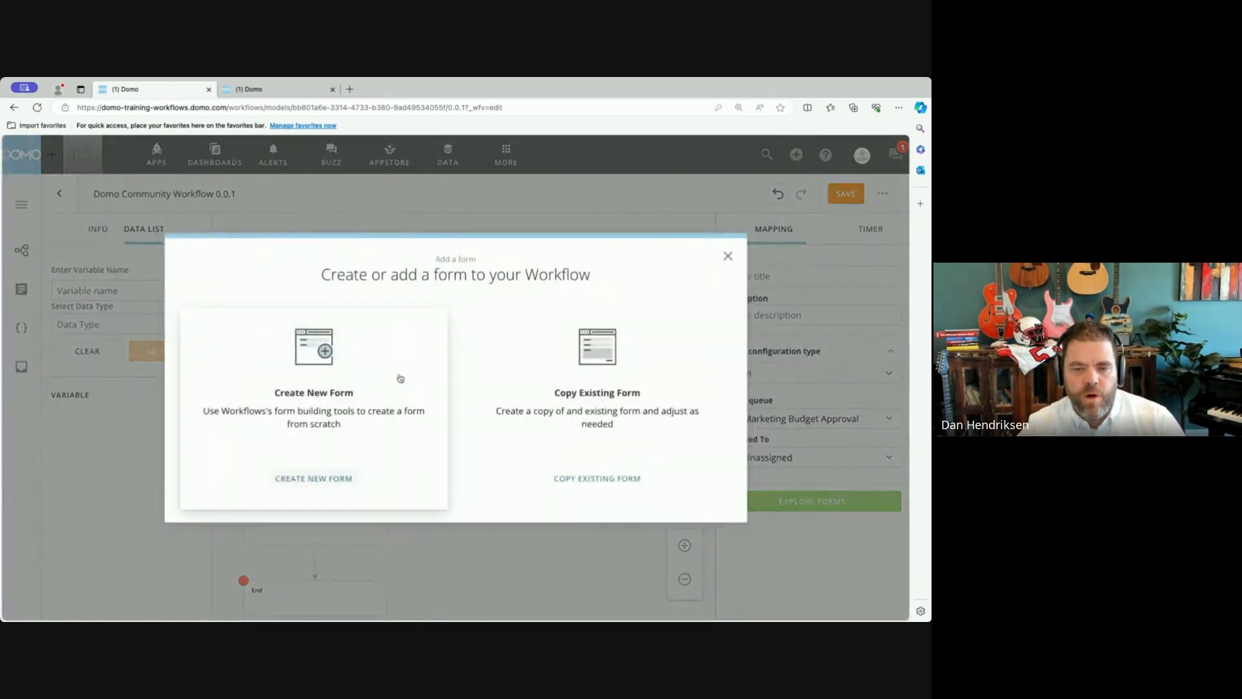
pyautogui.click(360, 403)
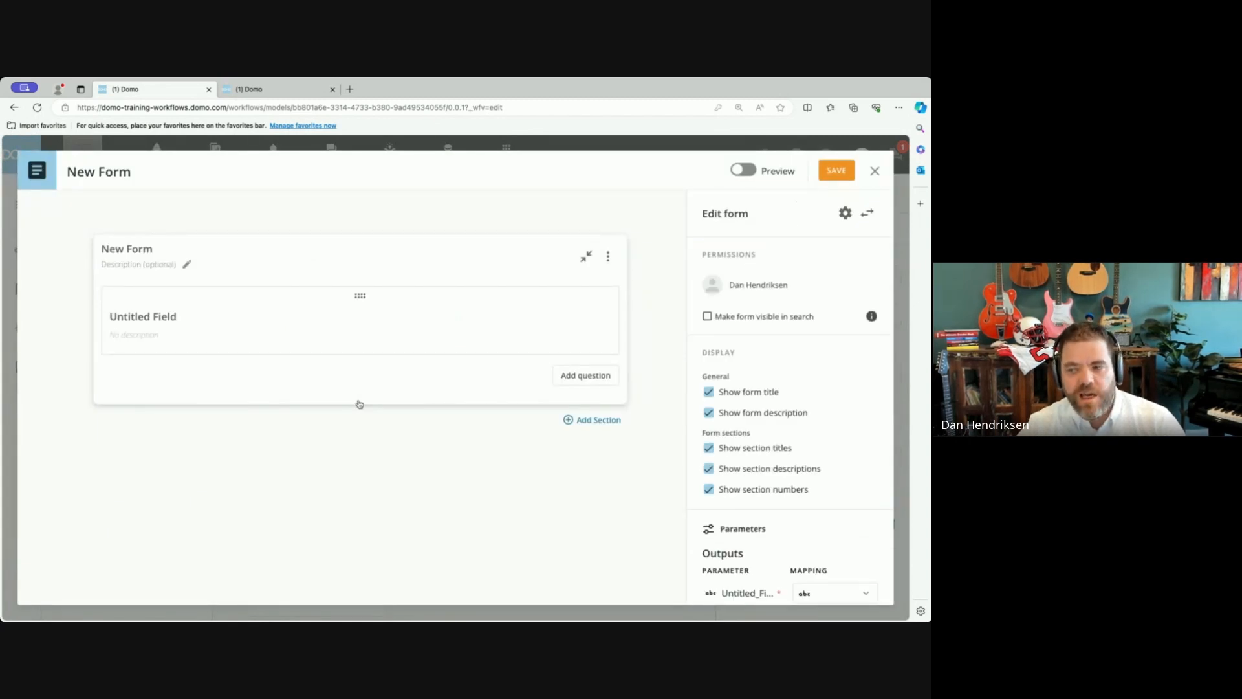
pyautogui.click(155, 322)
pyautogui.moveTo(192, 330); pyautogui.dragTo(77, 333)
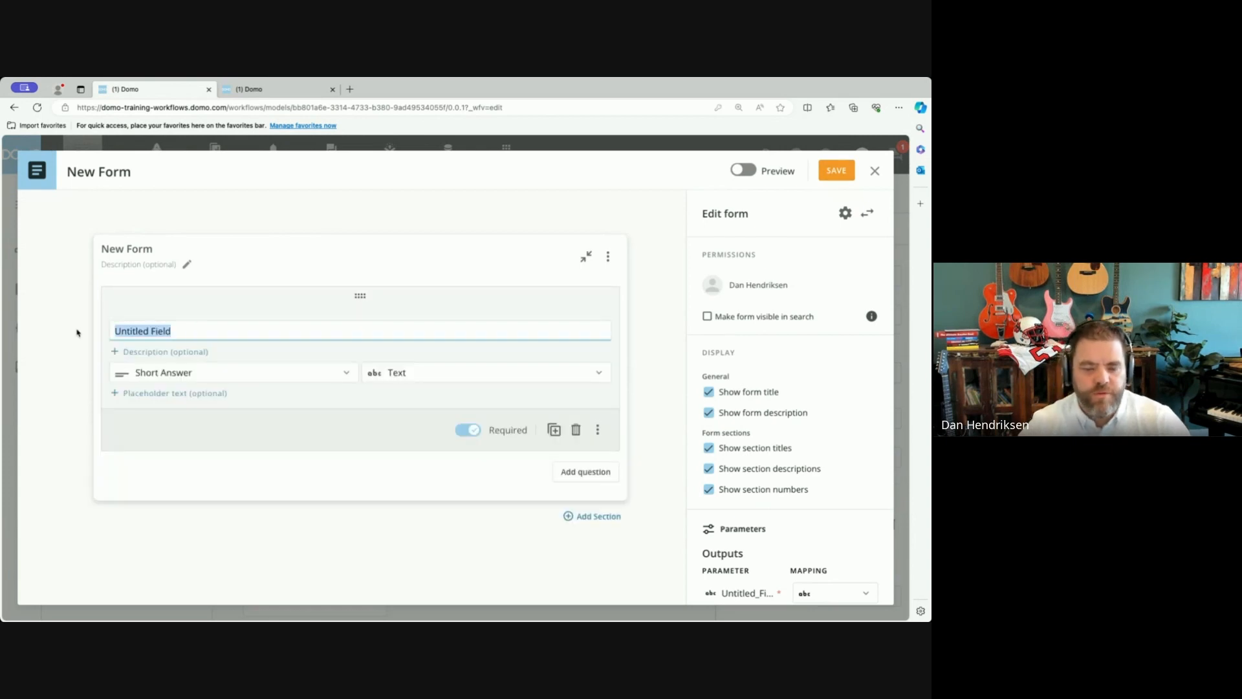
pyautogui.write('Event Name')
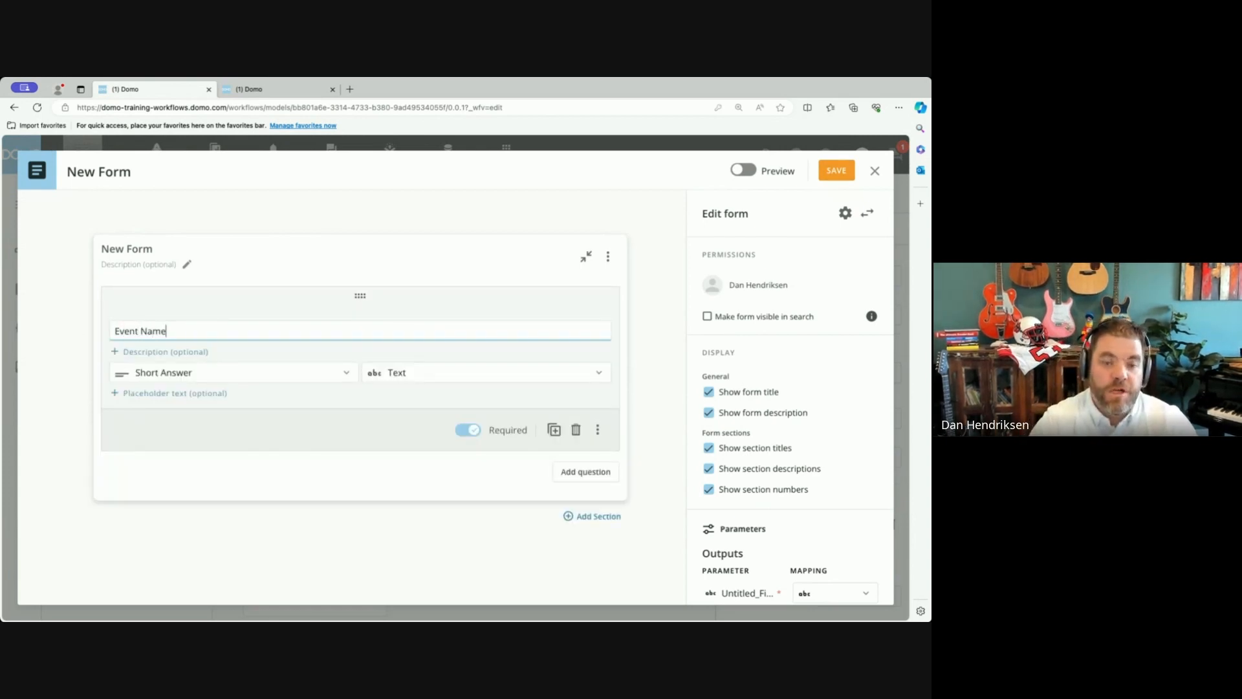
# Make the Event Name field accept input without providing output, and save the form.
pyautogui.click(598, 431)
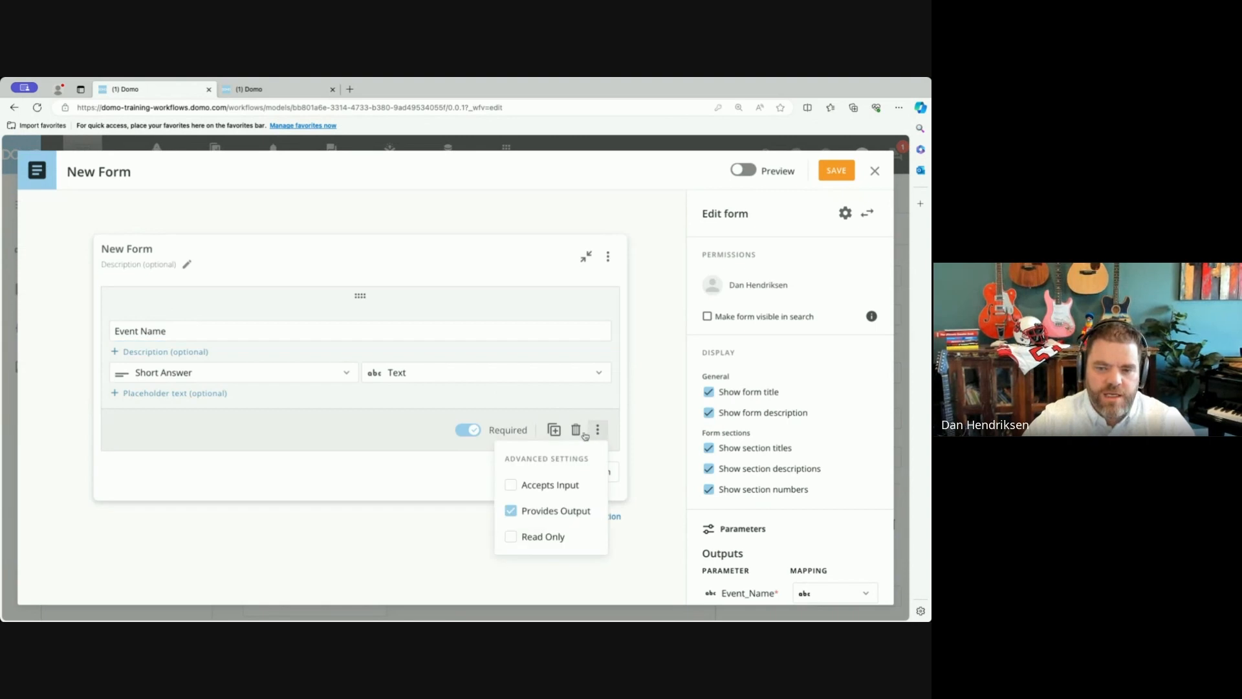
pyautogui.click(525, 487)
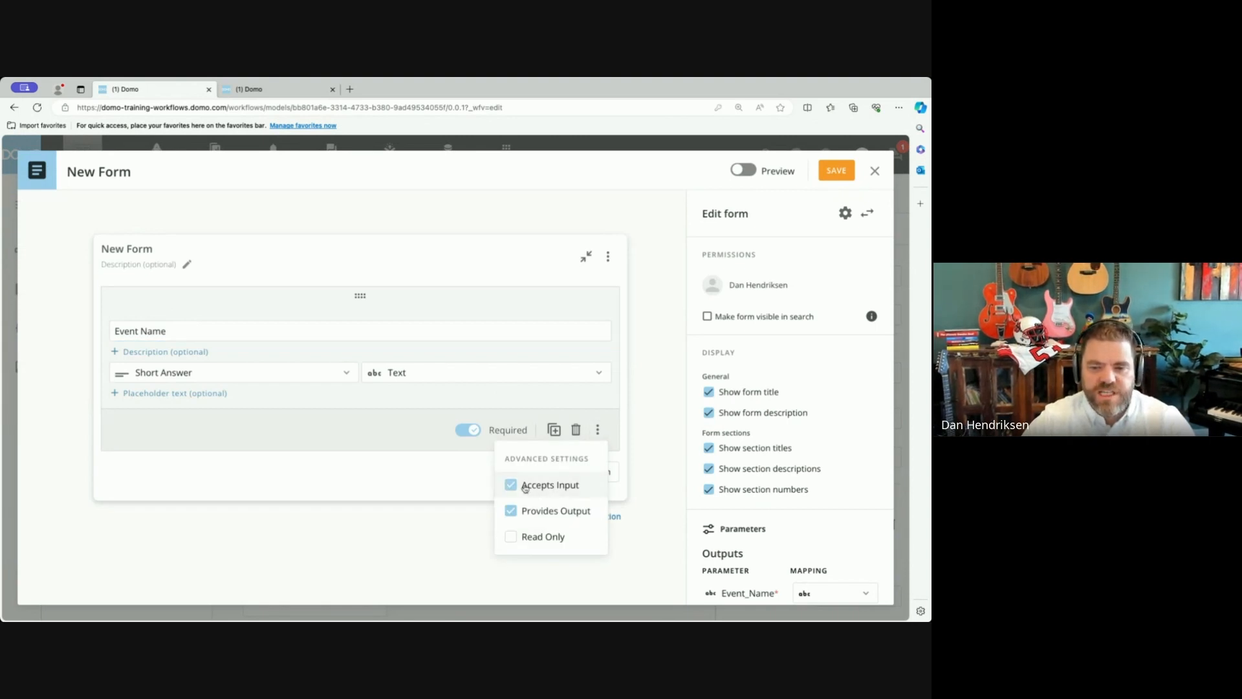
pyautogui.click(546, 518)
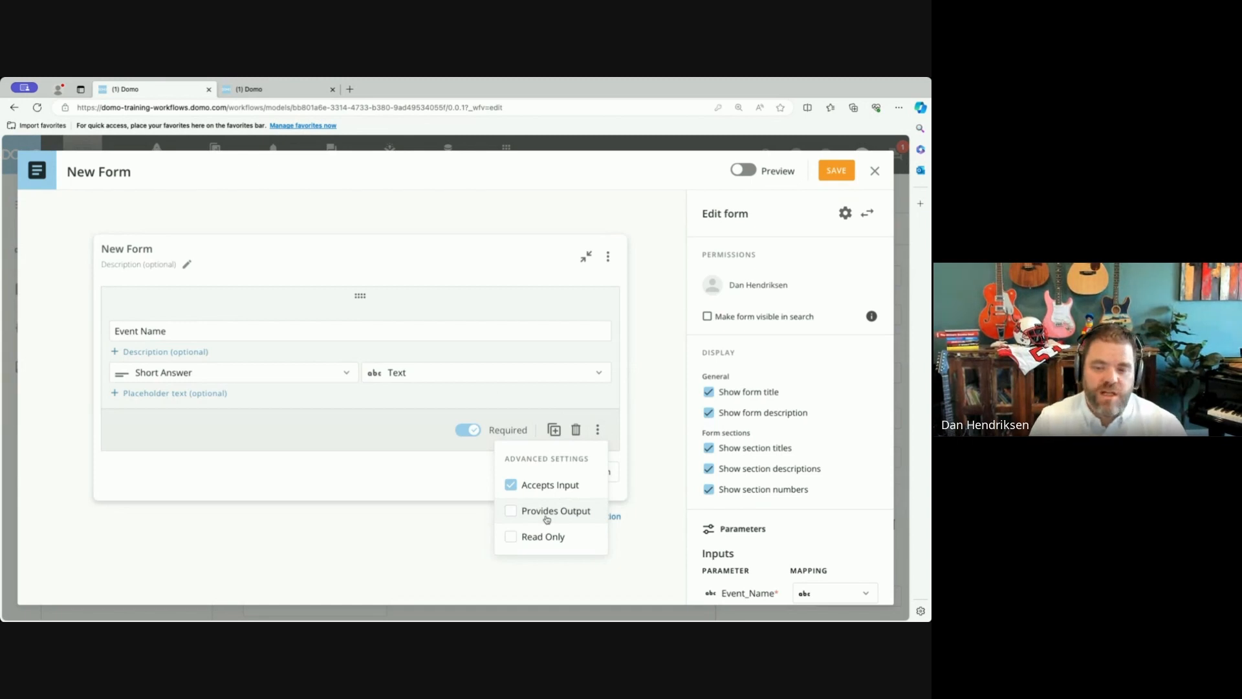
pyautogui.click(669, 448)
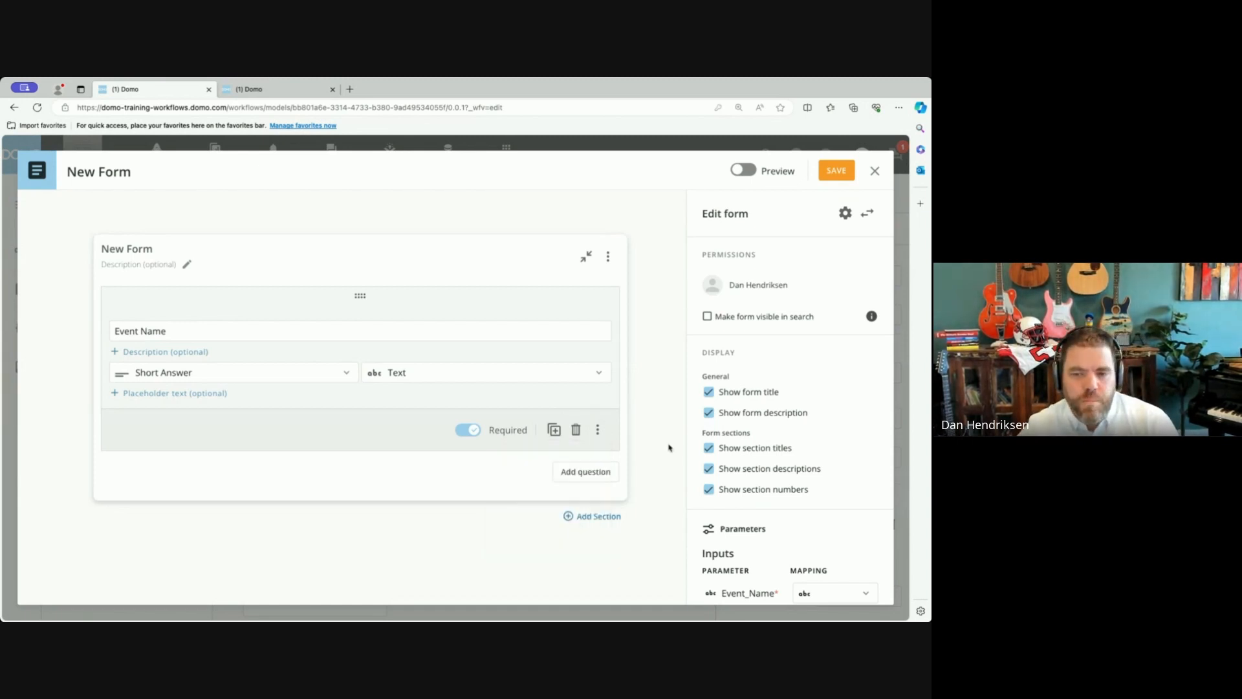
pyautogui.click(836, 170)
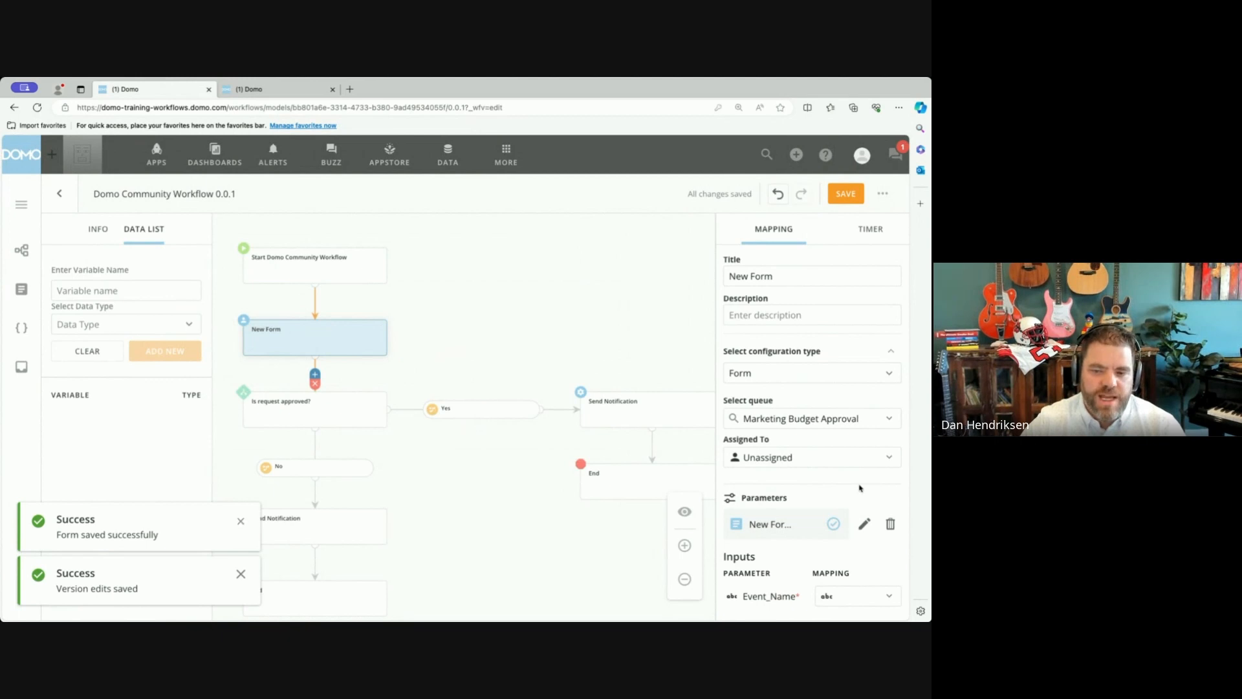
# Reopen the saved form for editing and add a second question titled "Is Request Approved?".
pyautogui.click(864, 524)
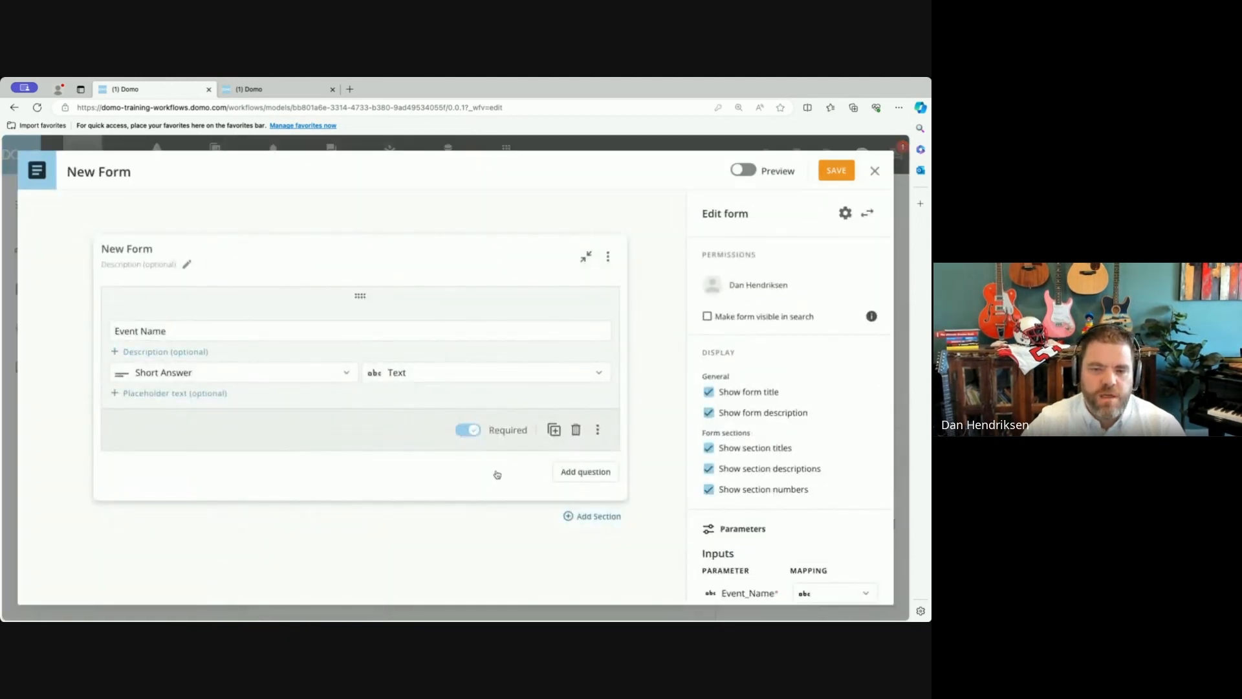
pyautogui.click(582, 472)
pyautogui.click(208, 399)
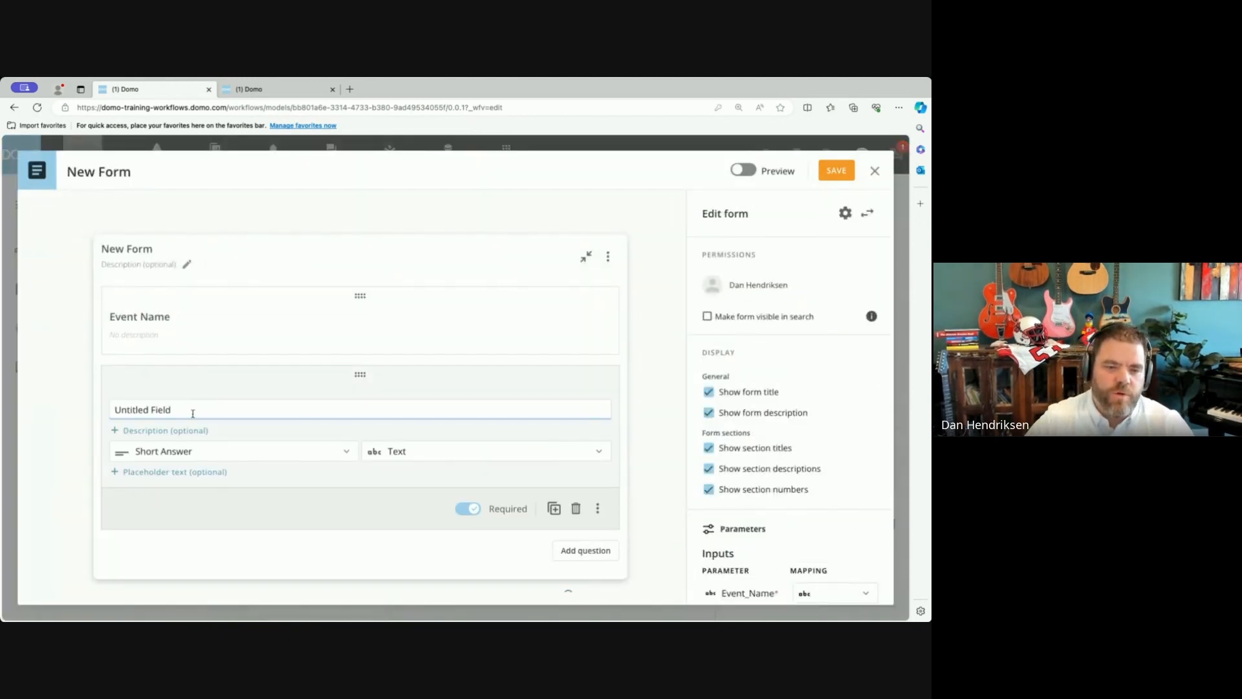
pyautogui.moveTo(193, 413); pyautogui.dragTo(78, 409)
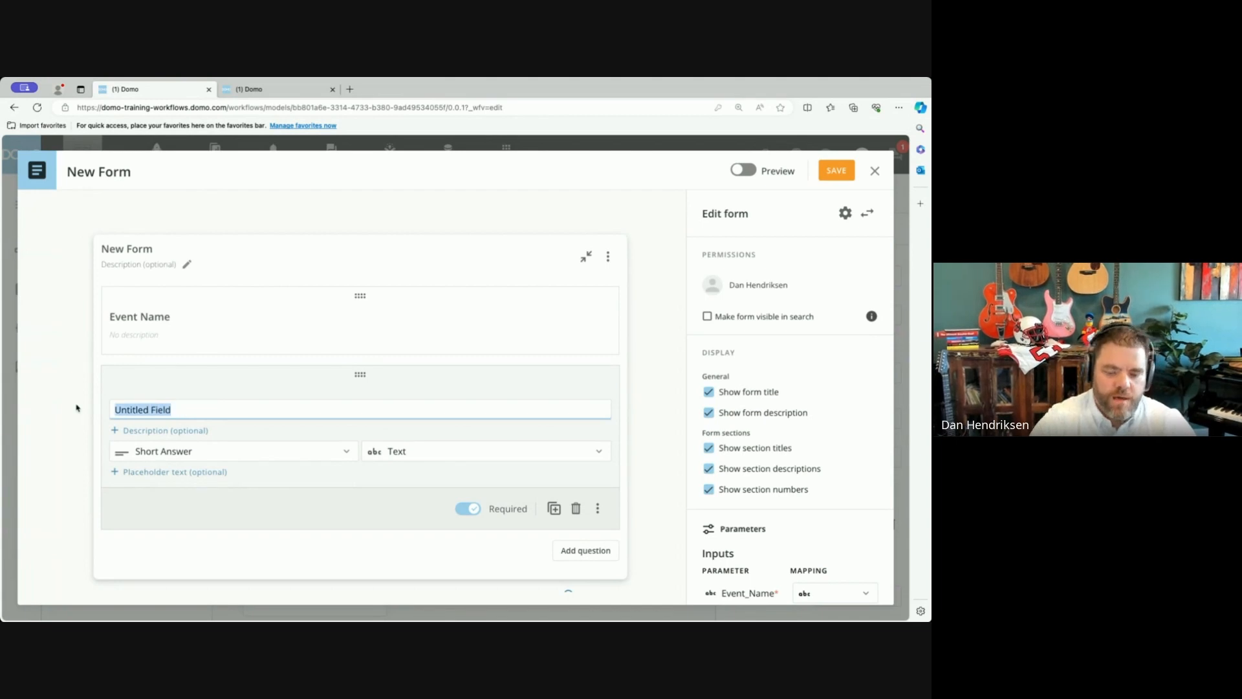
pyautogui.write('Is Reqeust')
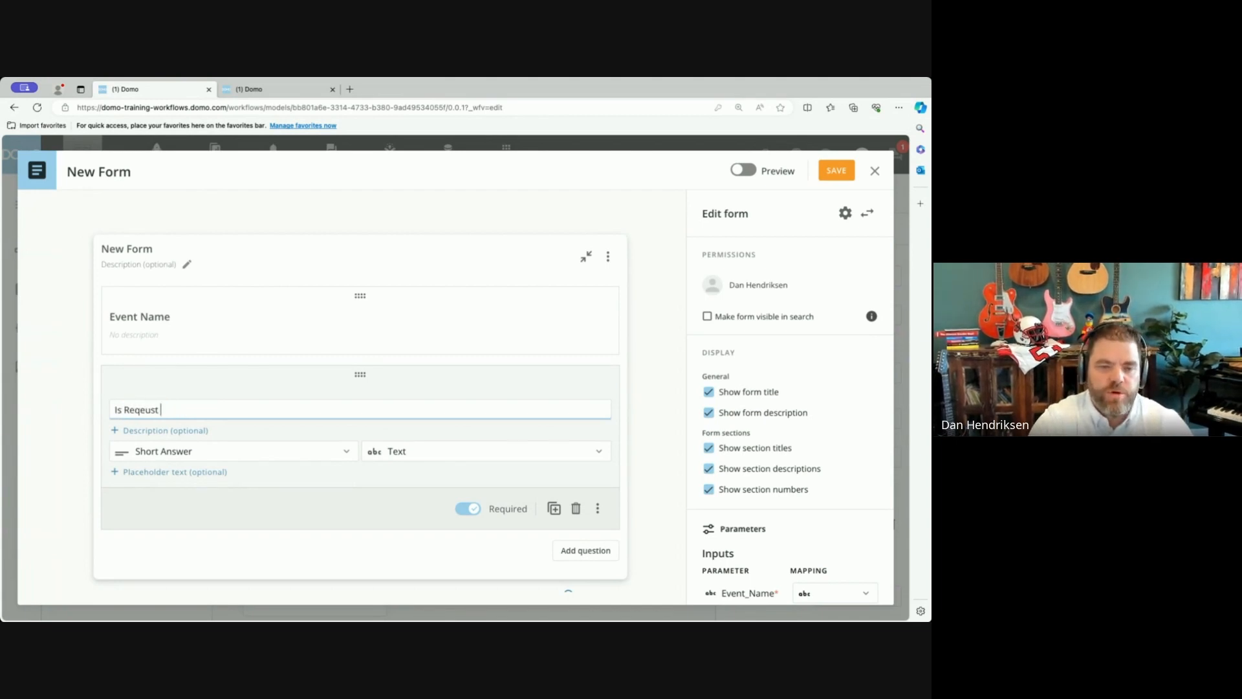
pyautogui.write('uest Approved?')
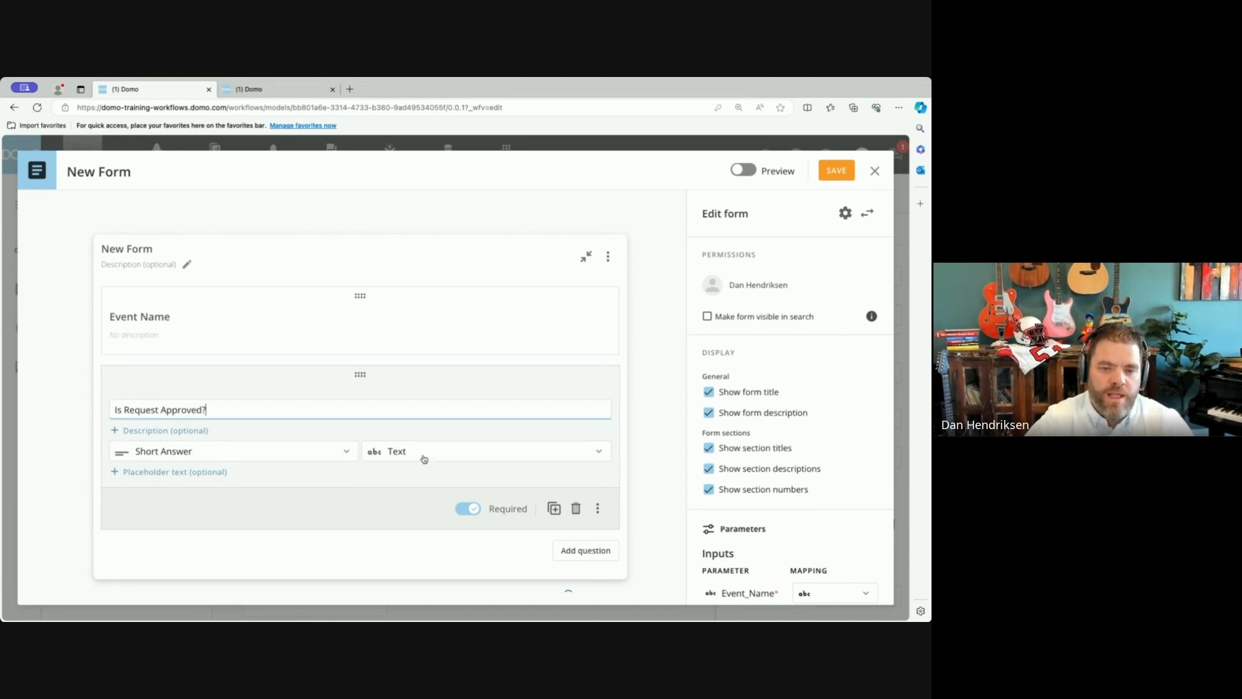
# Set the answer type of the "Is Request Approved?" question to Single Choice - Dropdown.
pyautogui.click(167, 472)
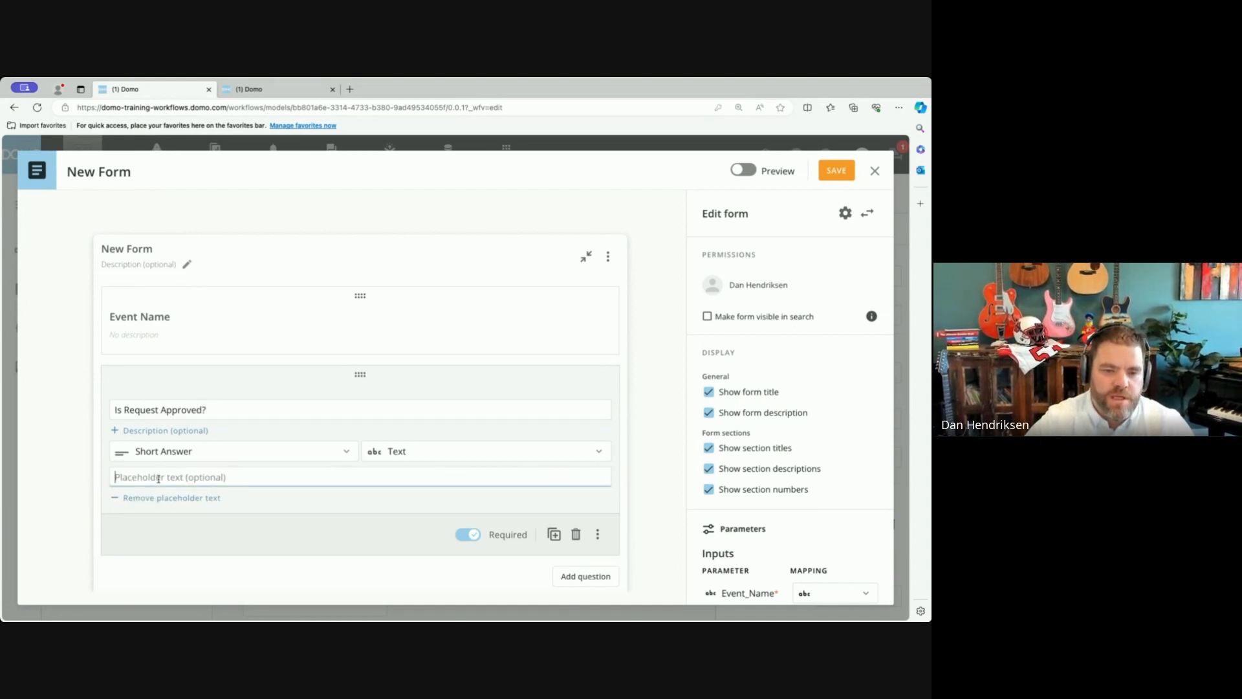
pyautogui.click(158, 497)
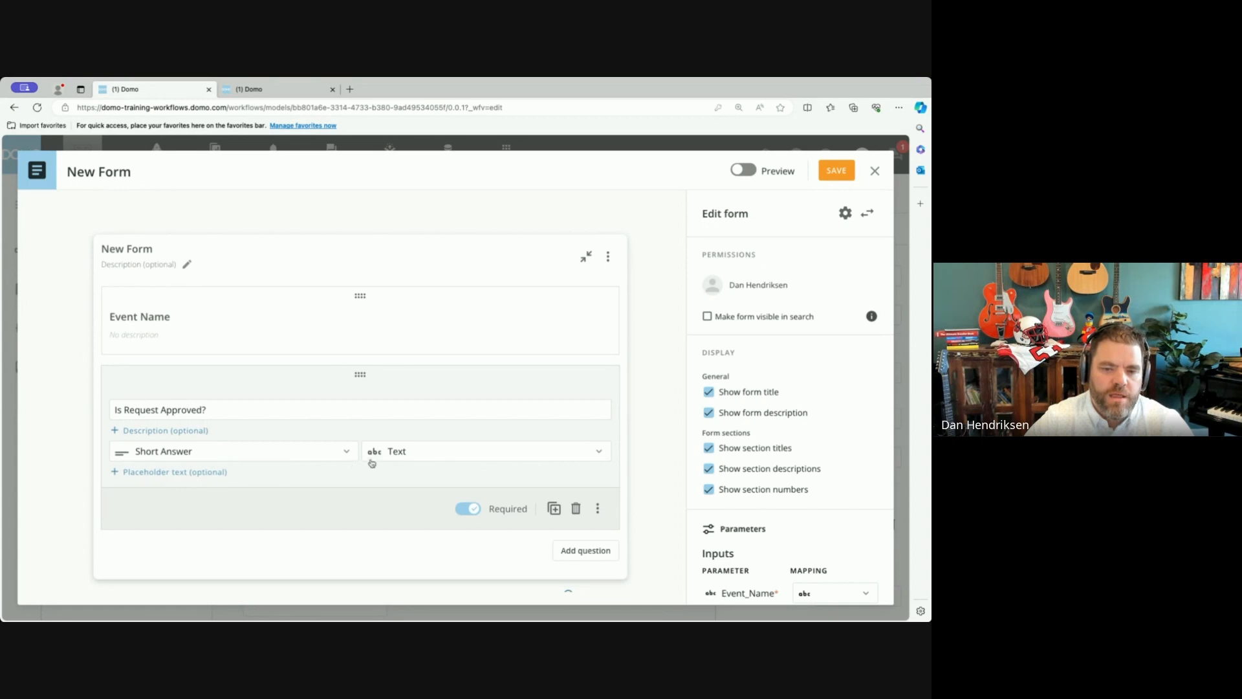
pyautogui.click(429, 451)
pyautogui.click(272, 451)
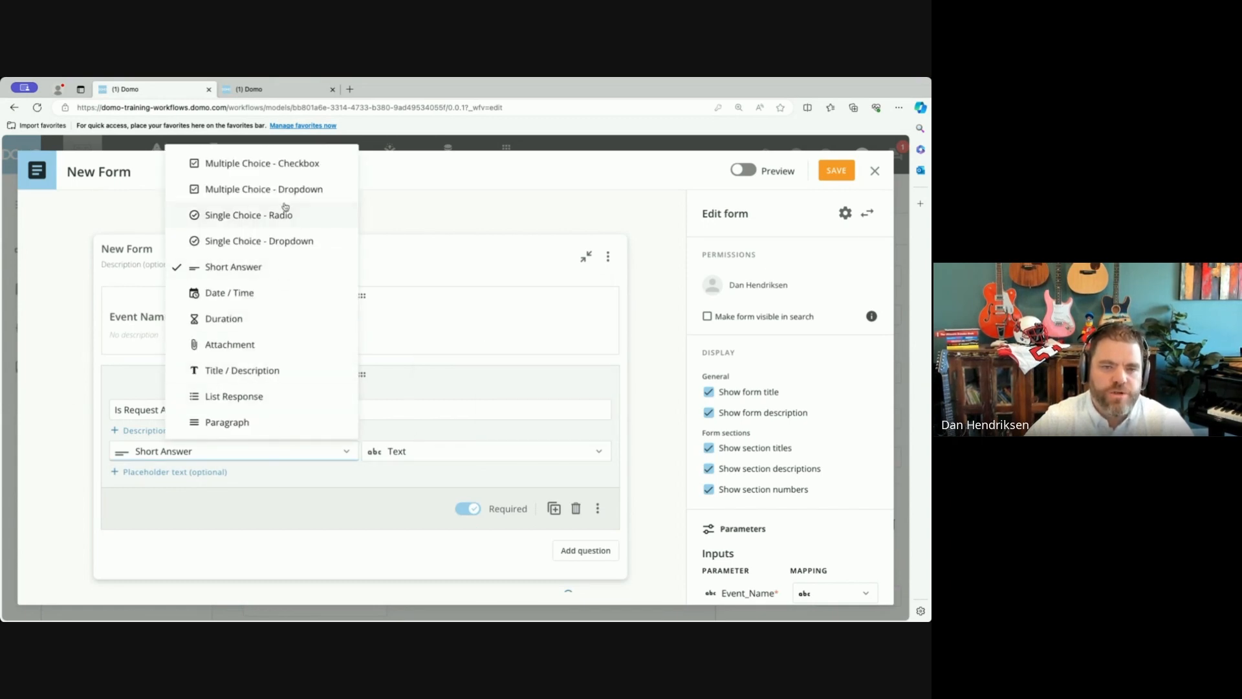
pyautogui.click(289, 240)
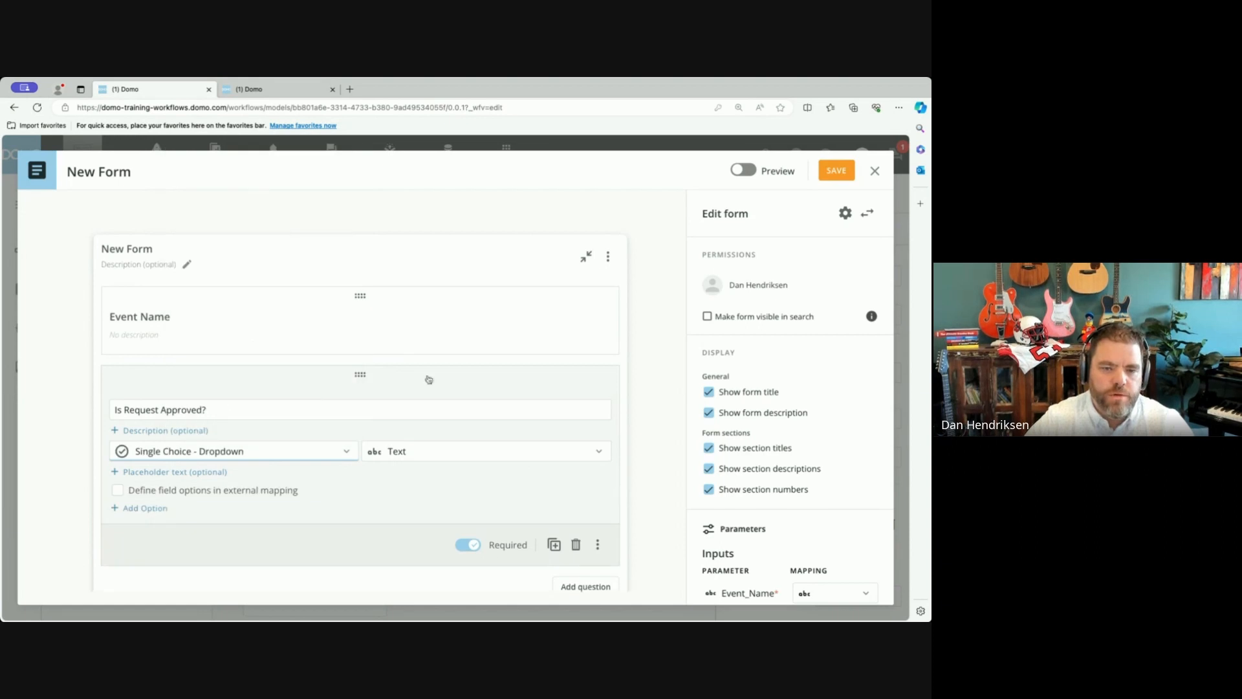
# Add the options Yes and No to the "Is Request Approved?" dropdown question.
pyautogui.click(139, 508)
pyautogui.write('Yes')
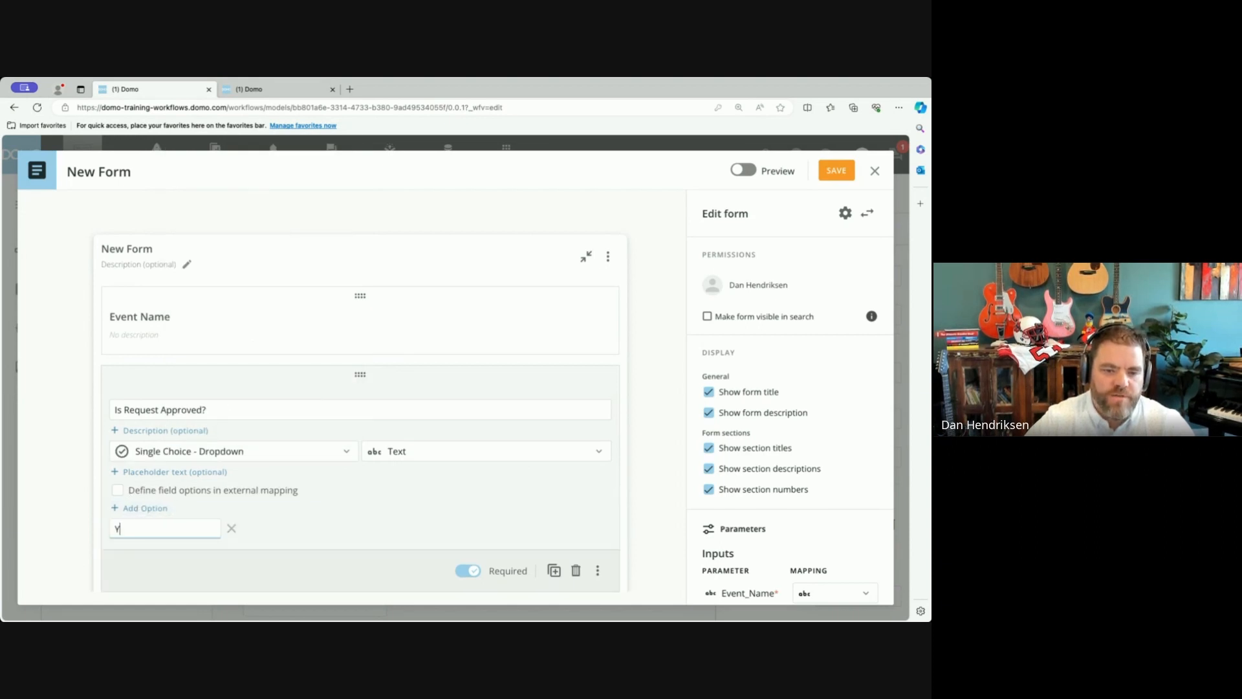
pyautogui.click(144, 510)
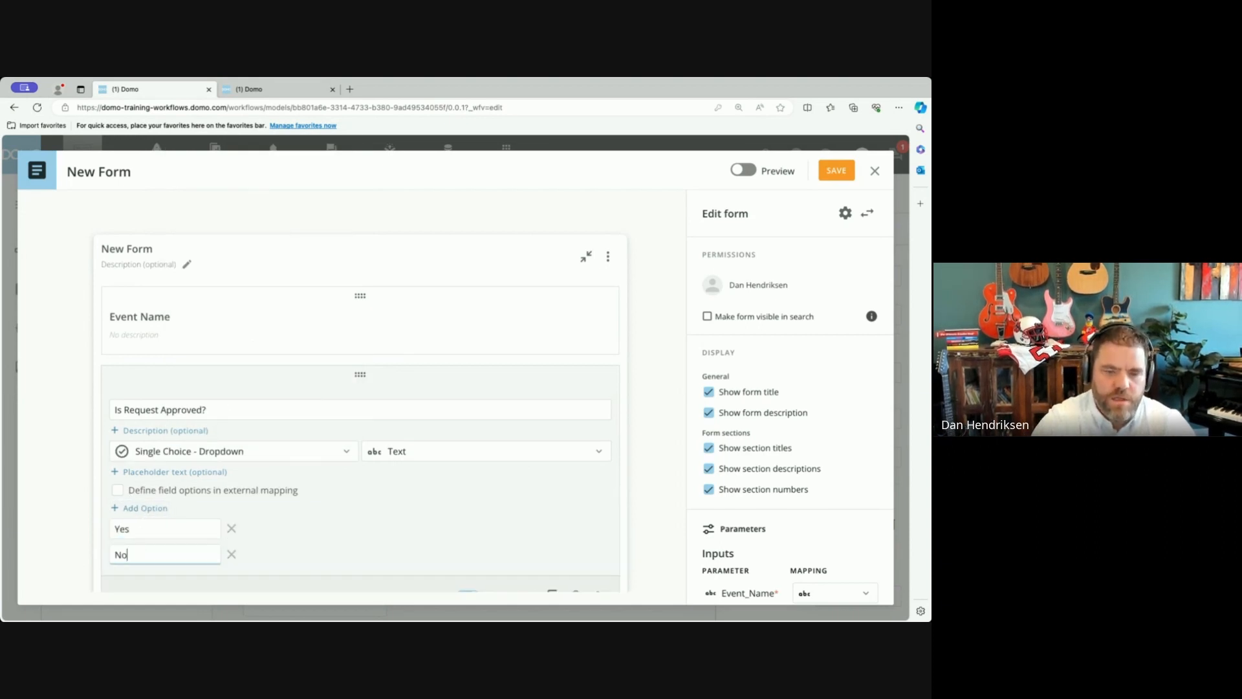
pyautogui.write('No')
pyautogui.scroll(-3, 530, 527)
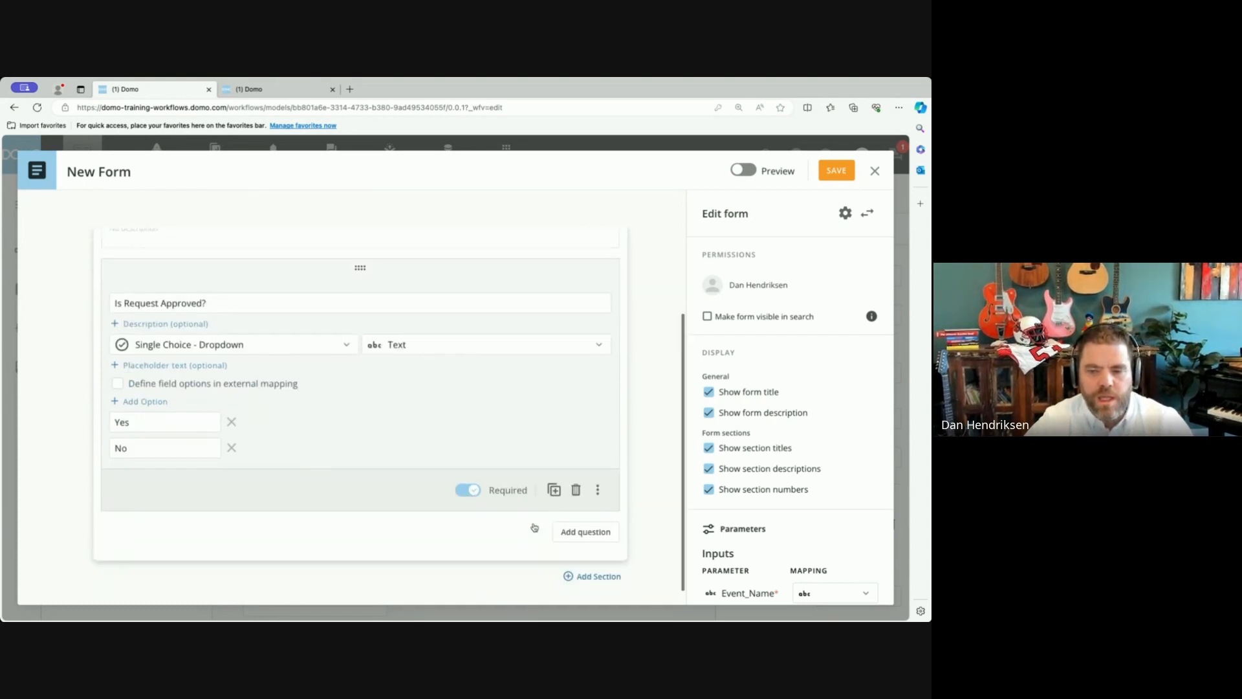
# Map the form's "Is Request Approved?" output to a new variable created from it, and save the form.
pyautogui.click(597, 489)
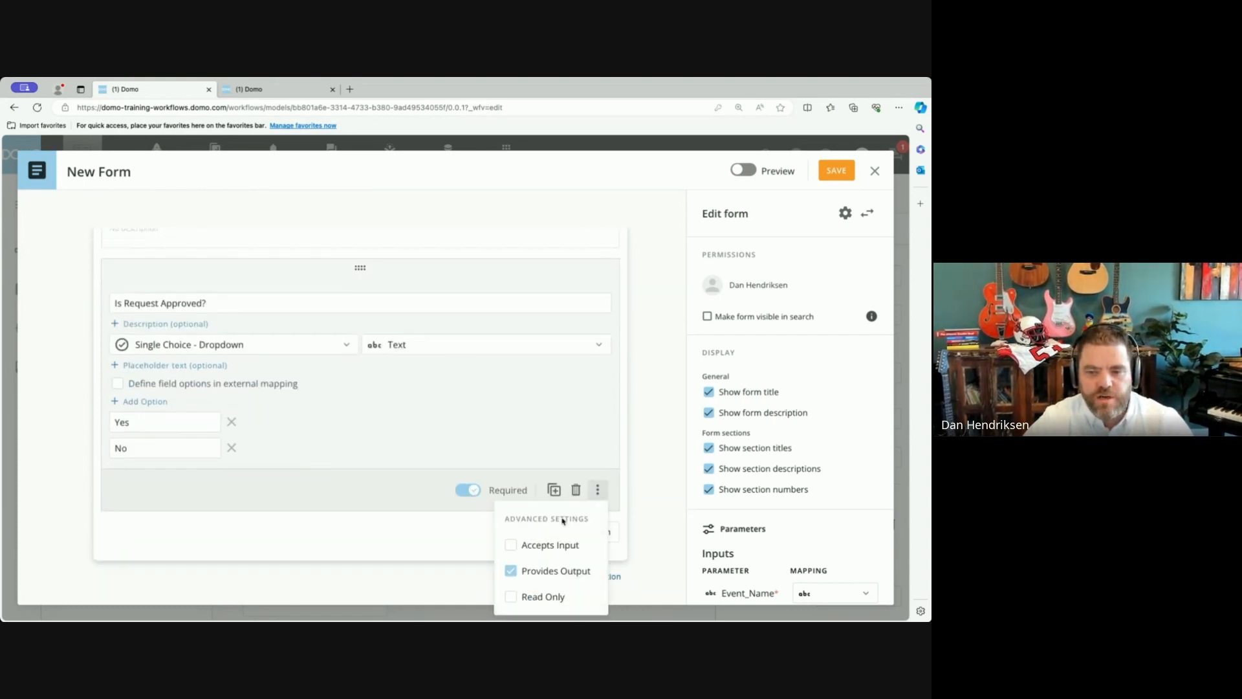
pyautogui.click(457, 543)
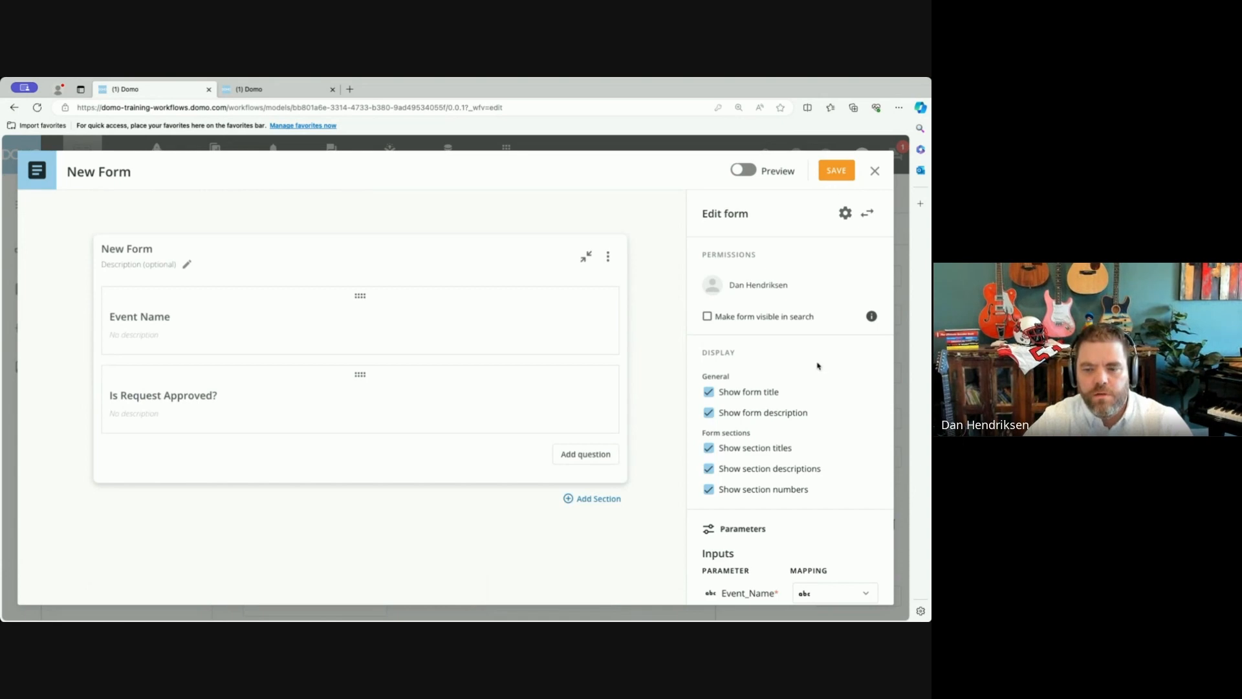
pyautogui.scroll(-3, 819, 366)
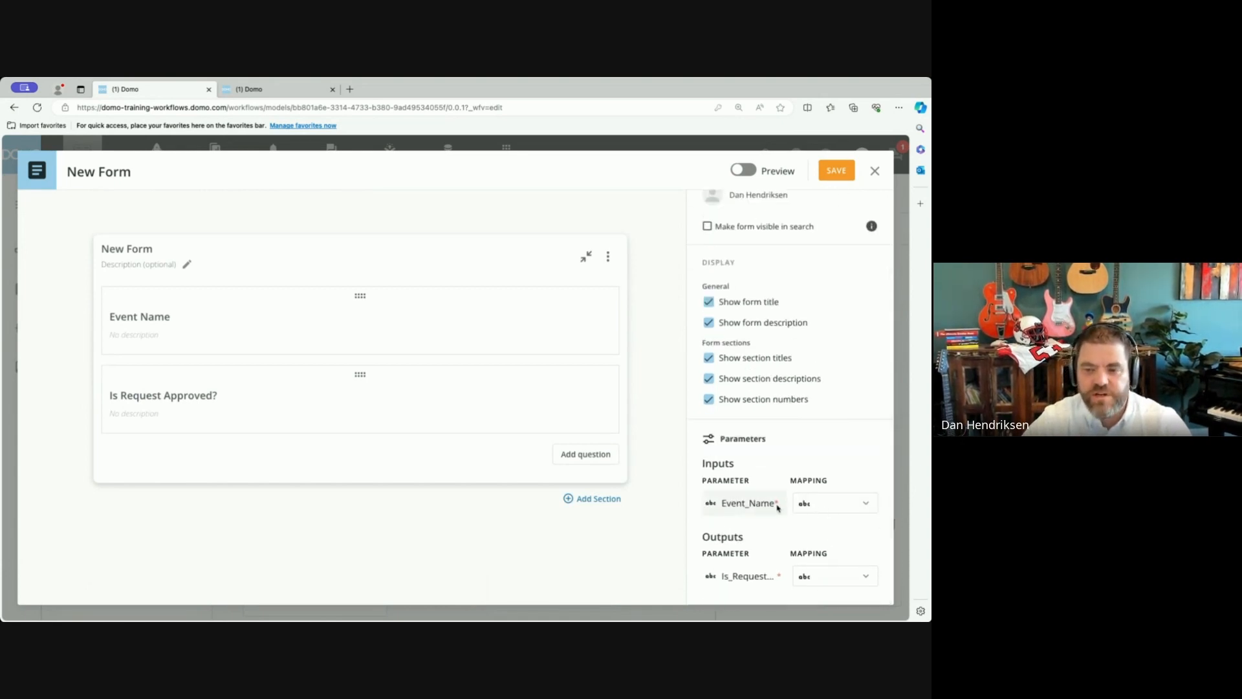
pyautogui.click(831, 577)
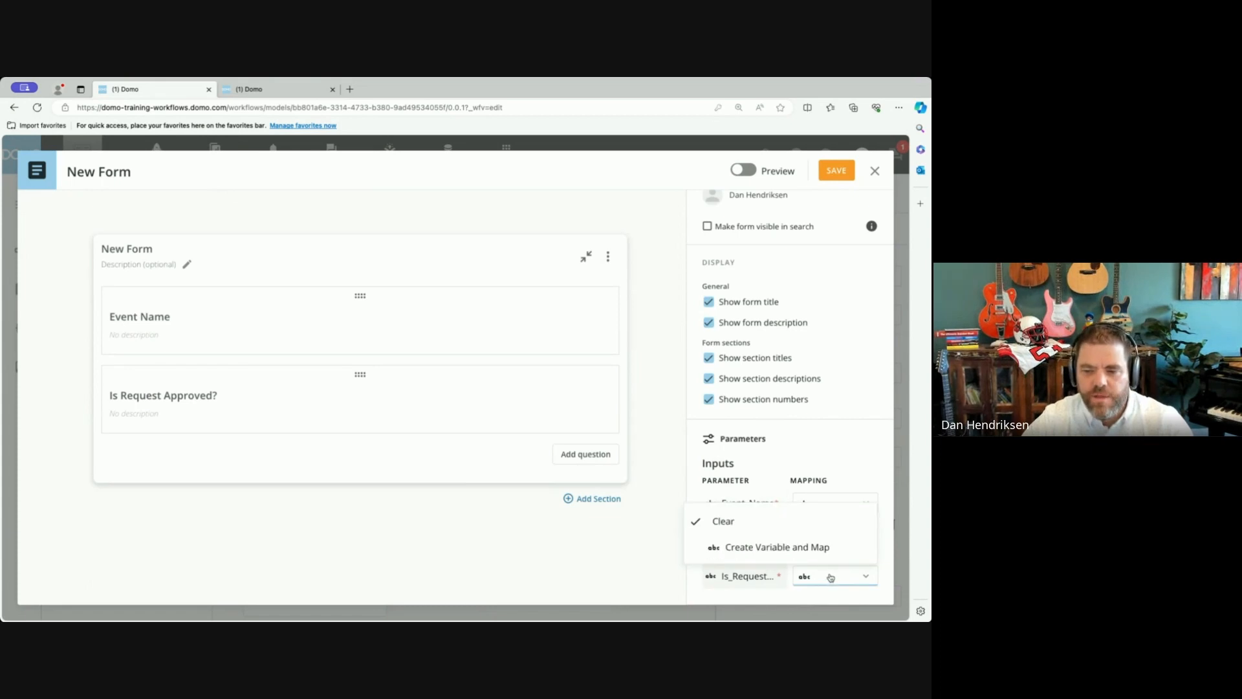
pyautogui.click(750, 549)
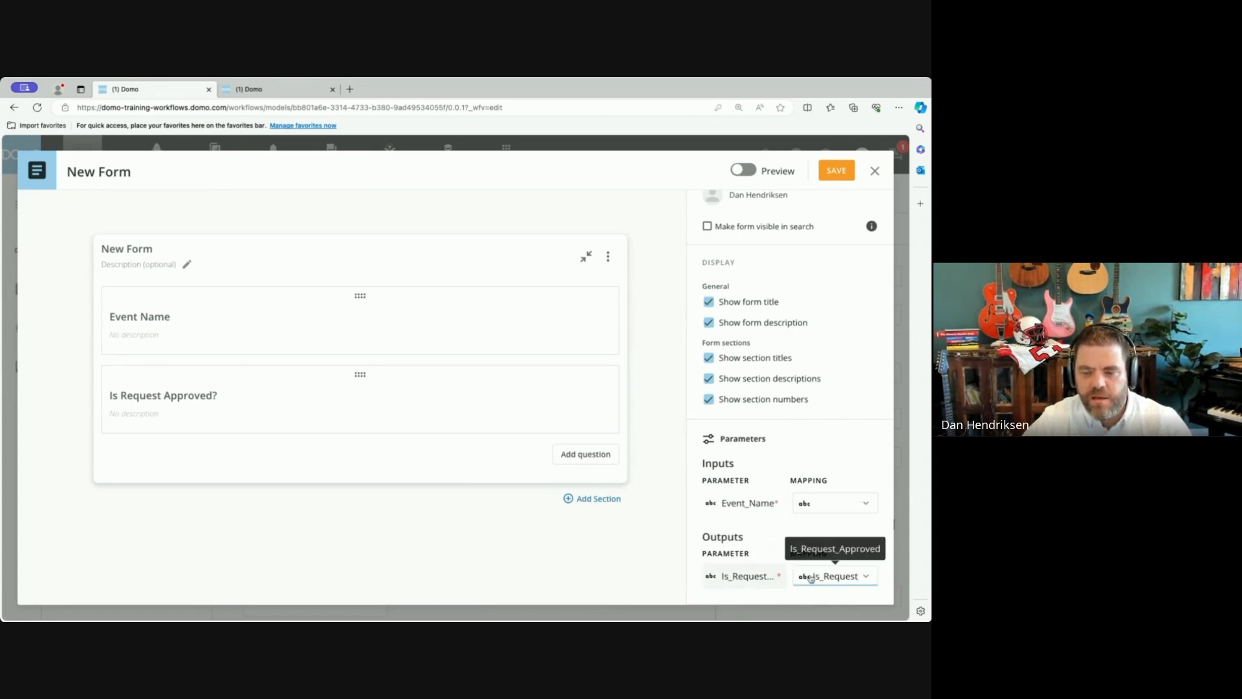
pyautogui.click(837, 171)
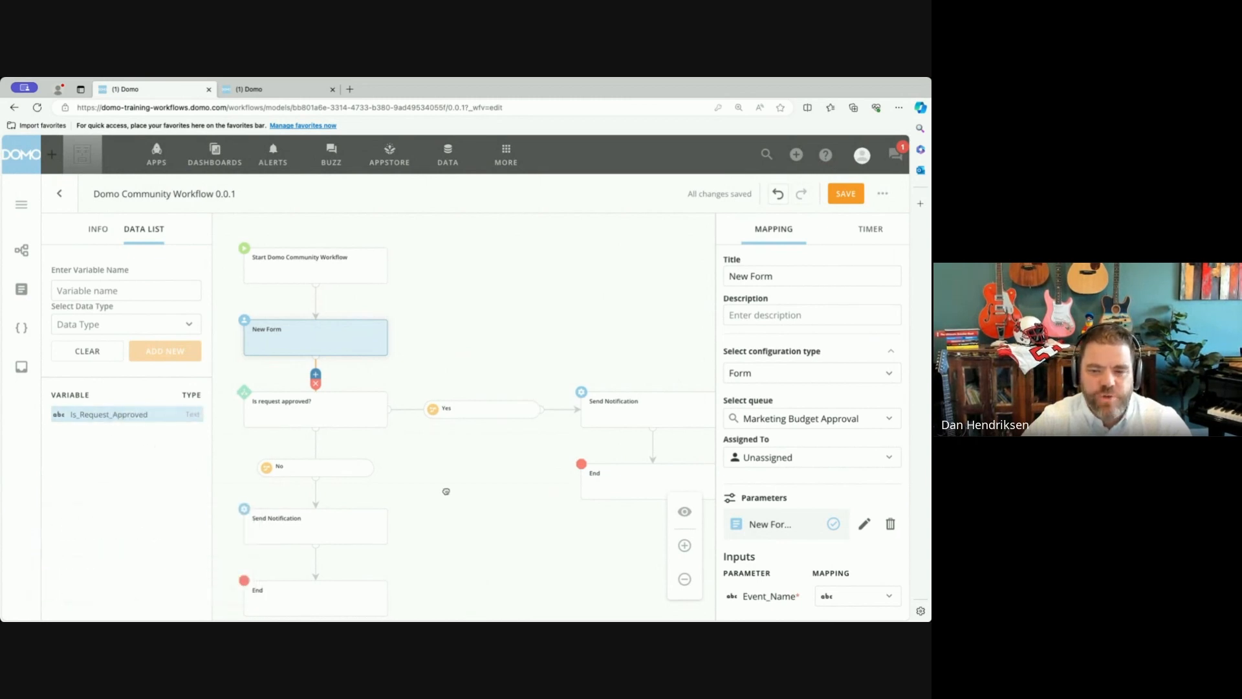
# Add a required Text parameter named eventName to the Start Domo Community Workflow shape.
pyautogui.moveTo(446, 491); pyautogui.dragTo(454, 404)
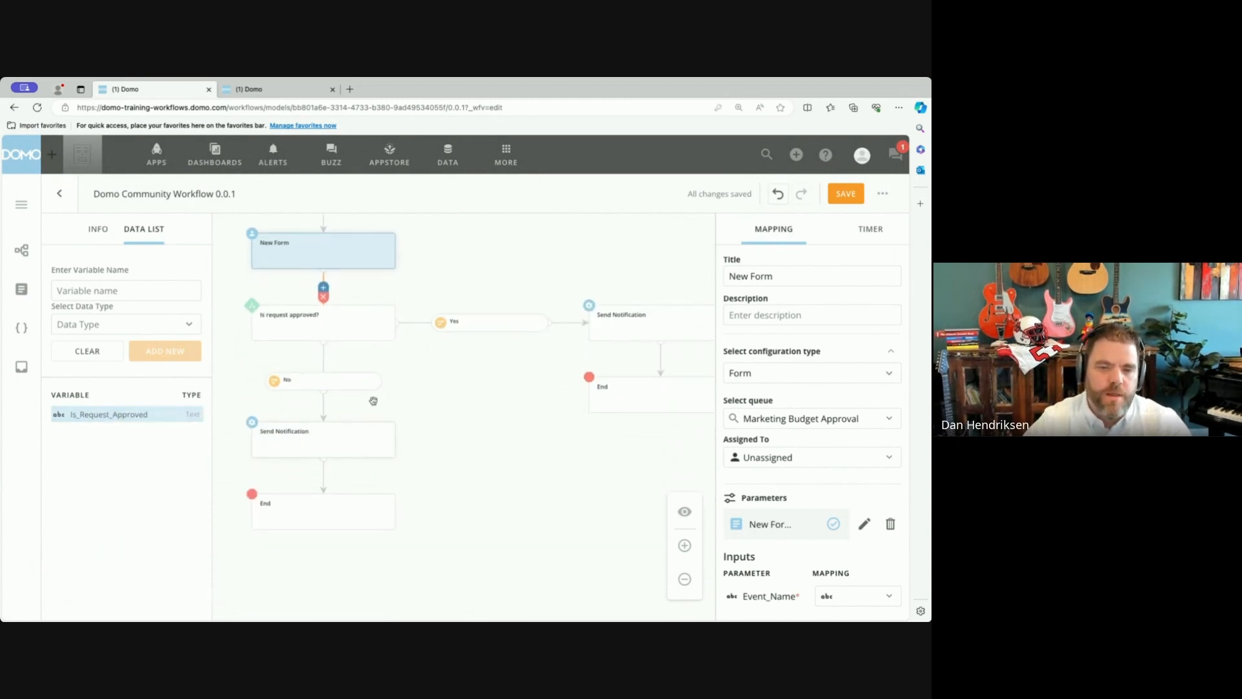
pyautogui.click(365, 449)
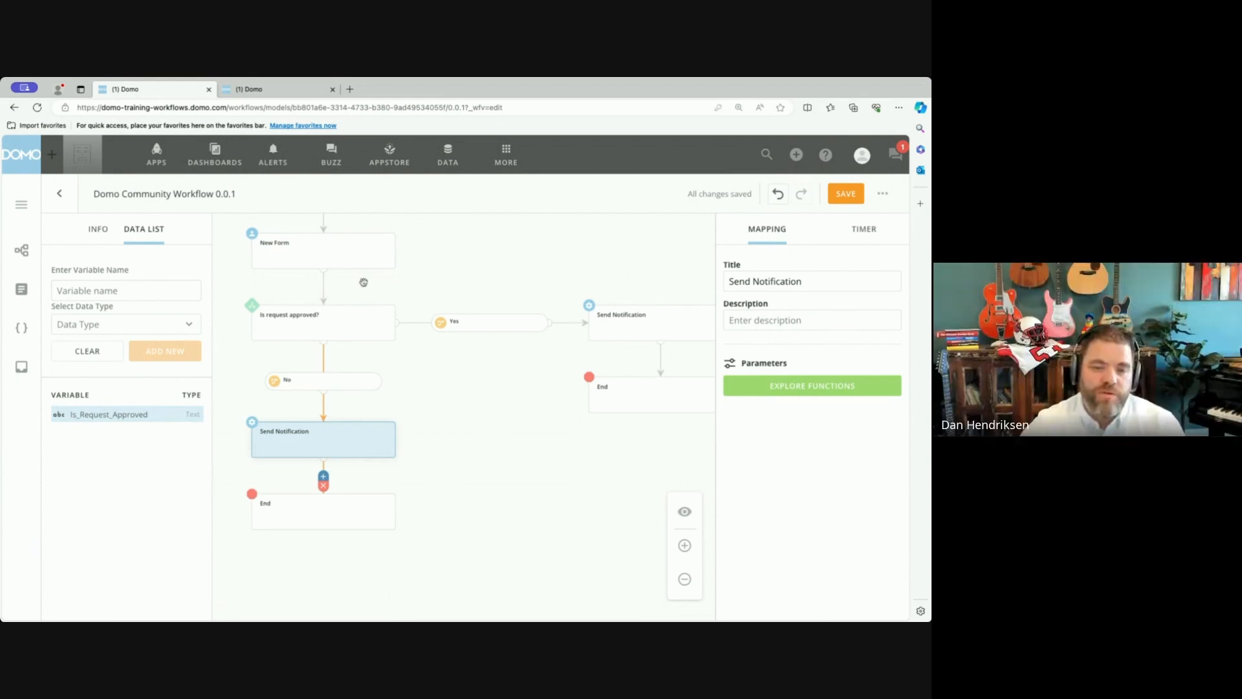
pyautogui.scroll(3, 460, 268)
pyautogui.click(339, 299)
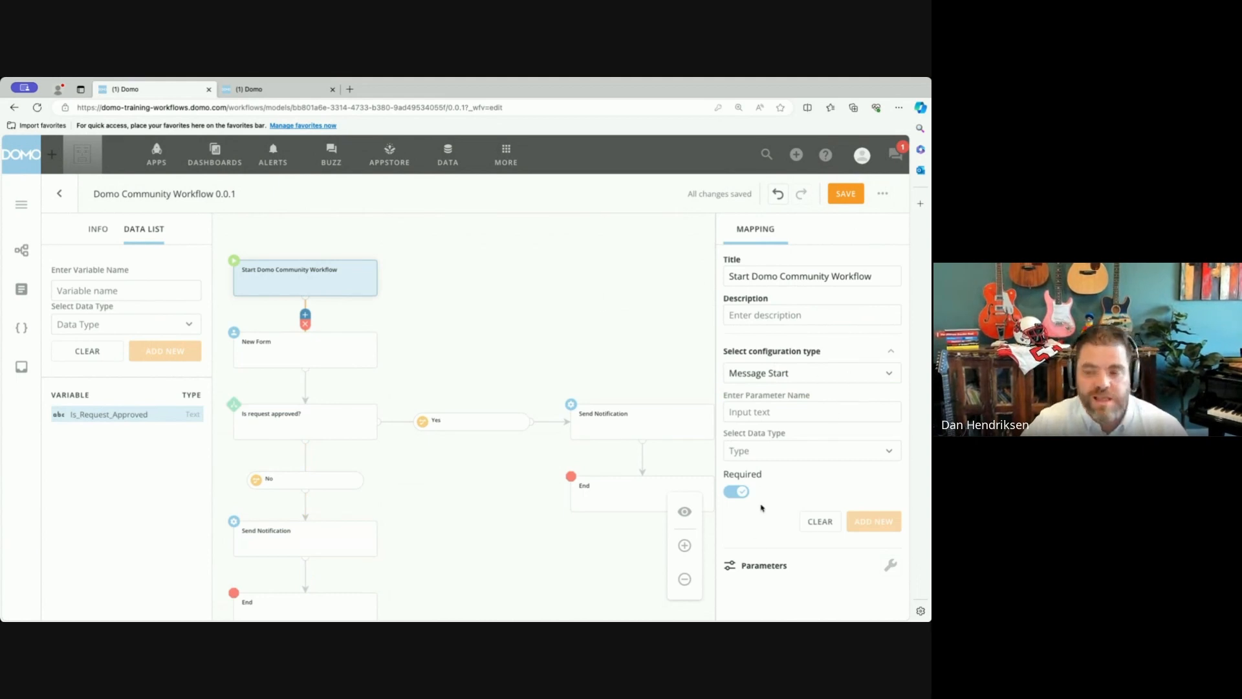
pyautogui.click(776, 414)
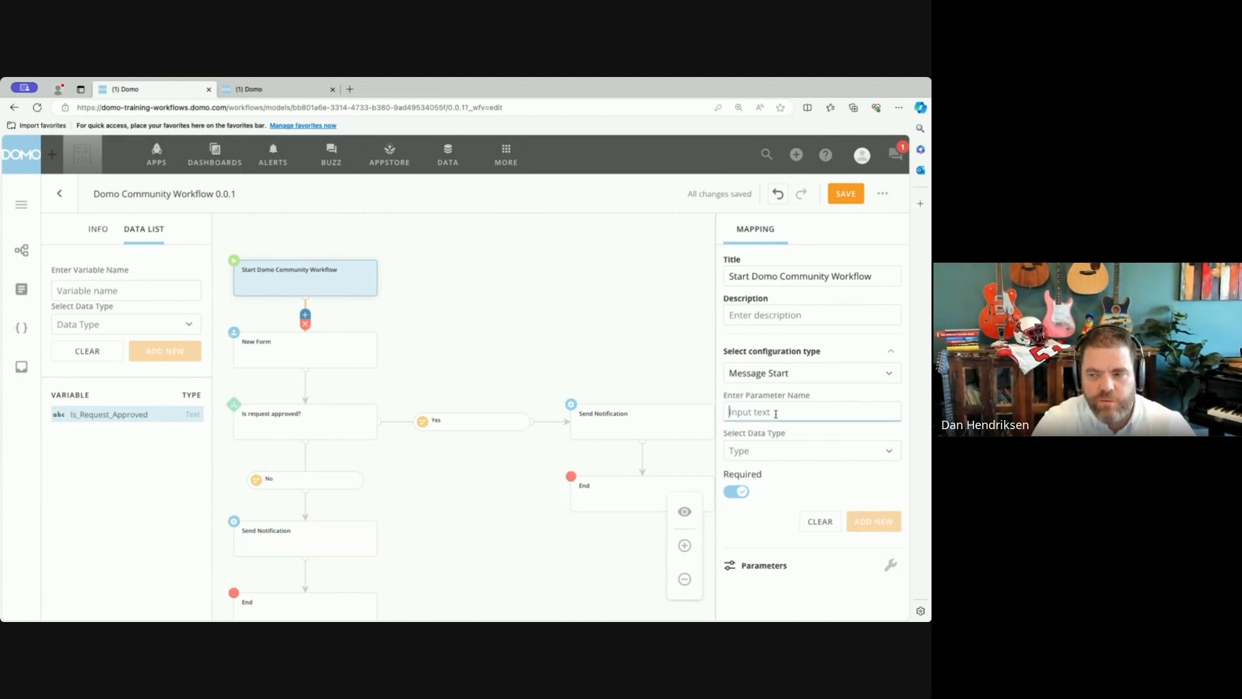
pyautogui.write('eventName')
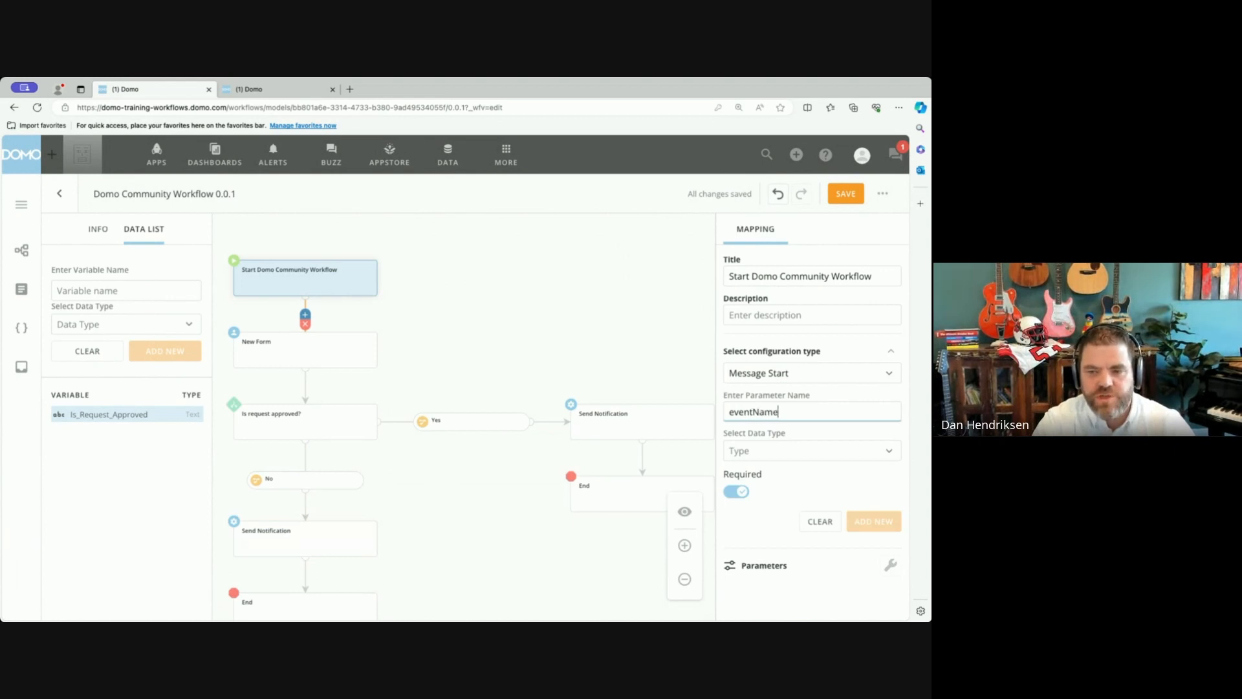
pyautogui.click(859, 454)
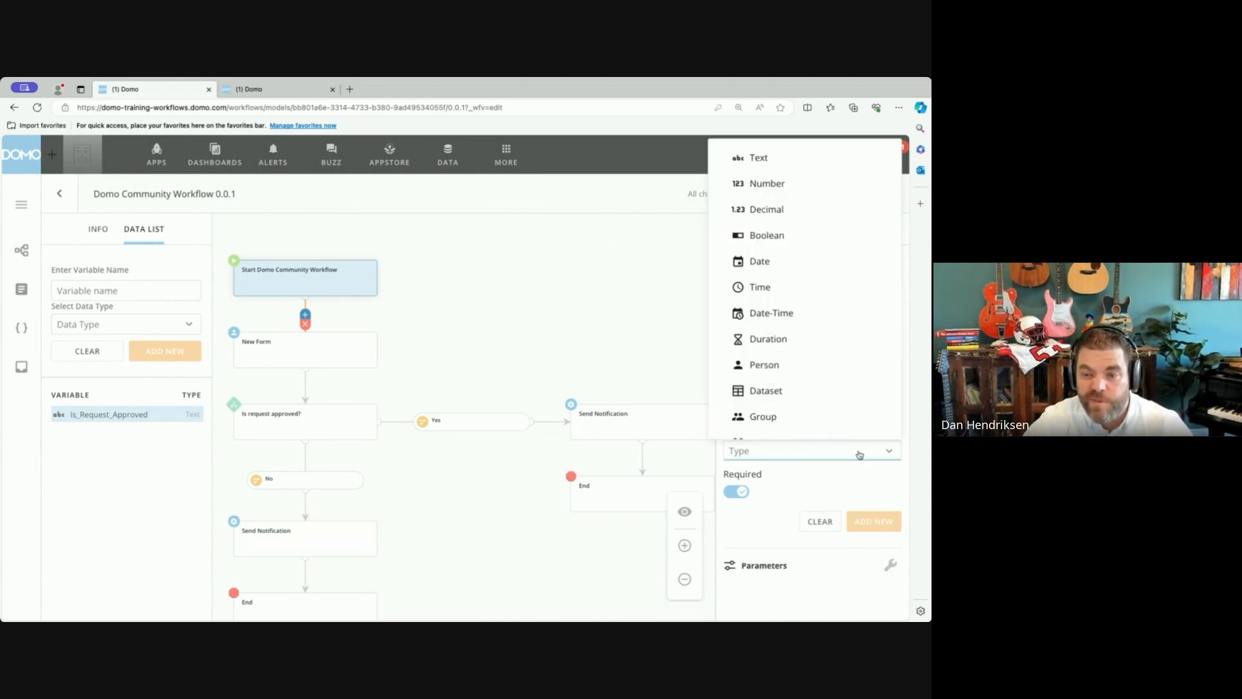
pyautogui.click(809, 167)
pyautogui.click(873, 521)
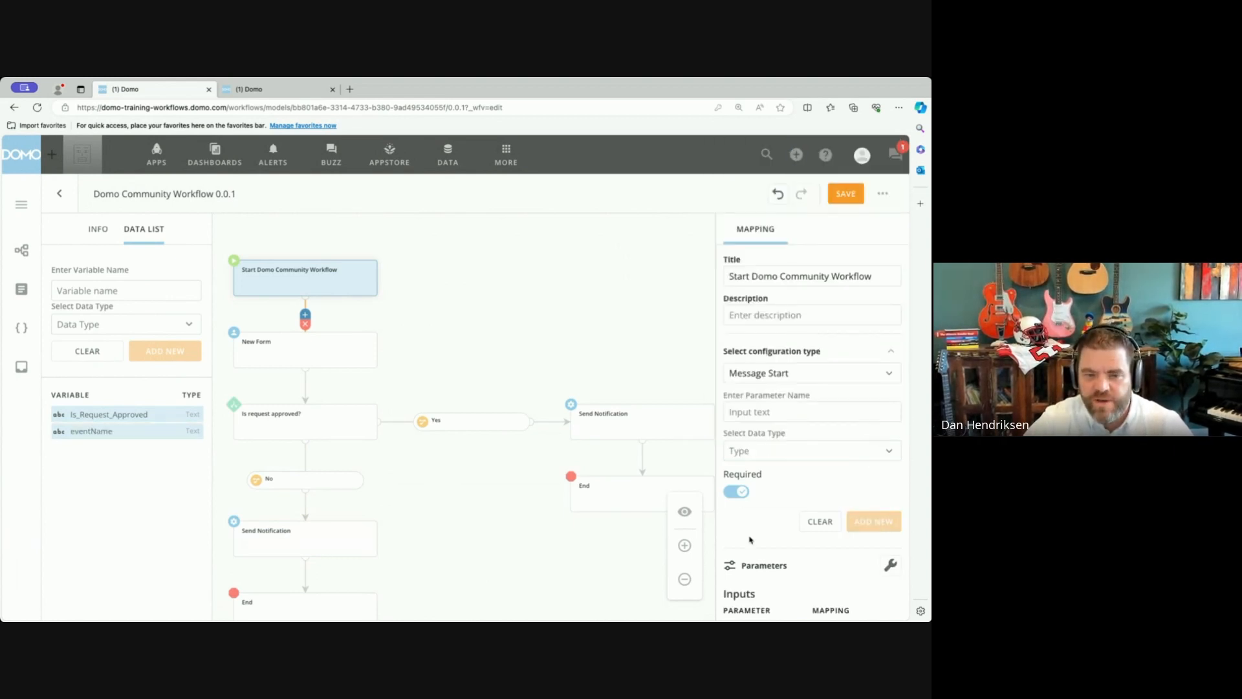
pyautogui.scroll(-1, 806, 536)
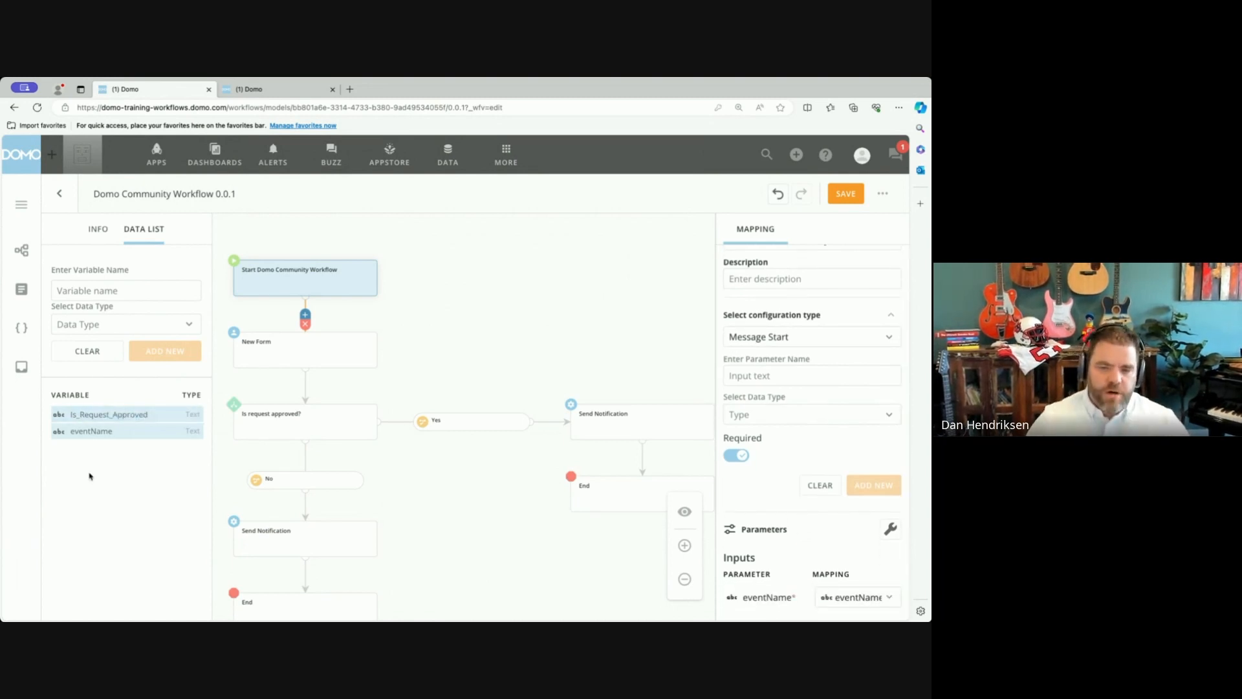
# Assign the New Form task to a specific person using a custom value.
pyautogui.click(364, 549)
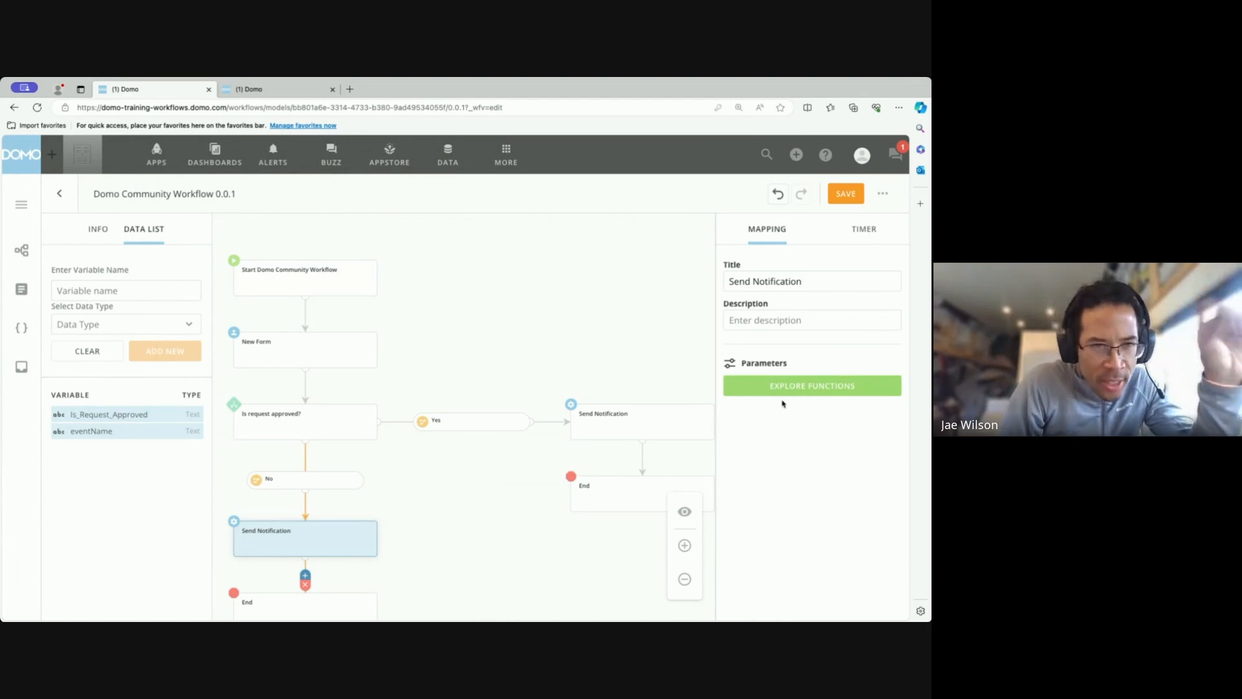
pyautogui.click(316, 296)
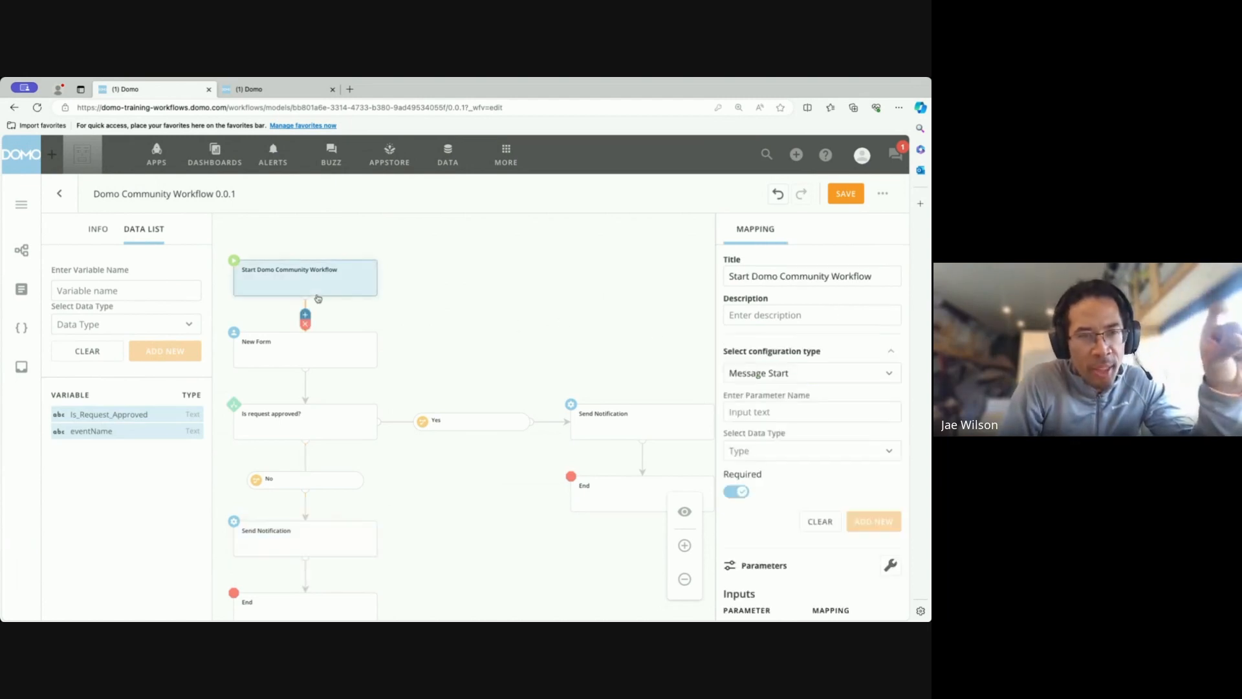
pyautogui.click(315, 349)
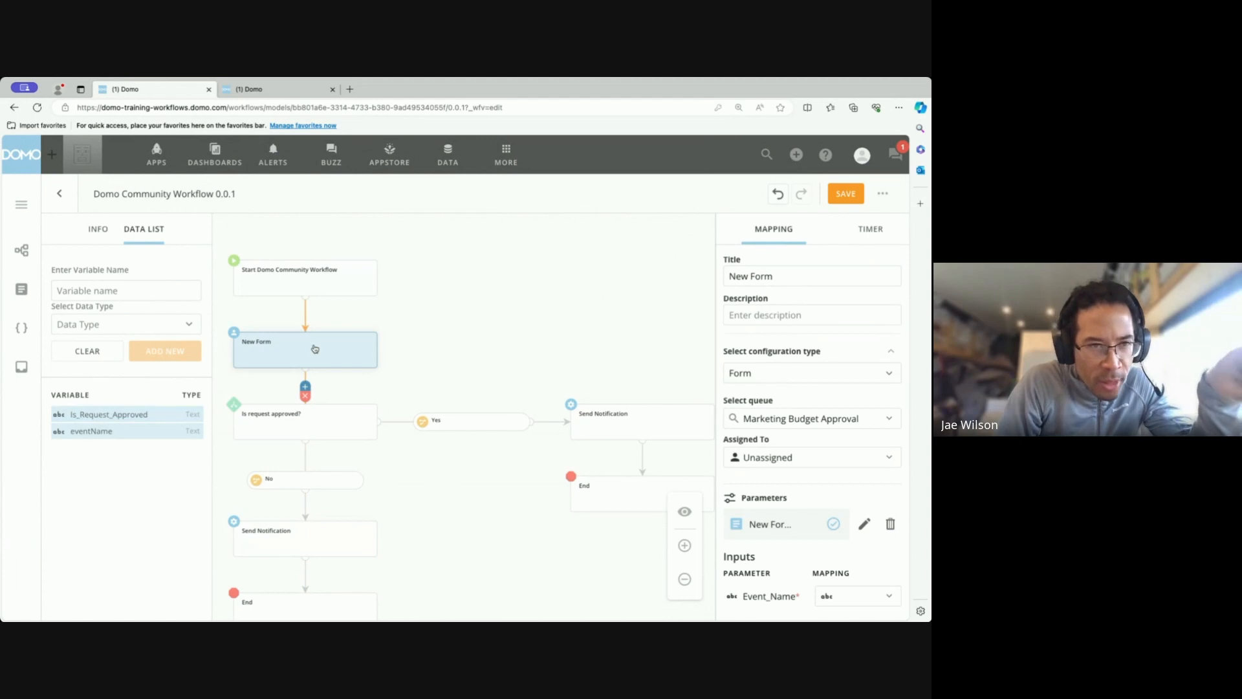
pyautogui.click(819, 462)
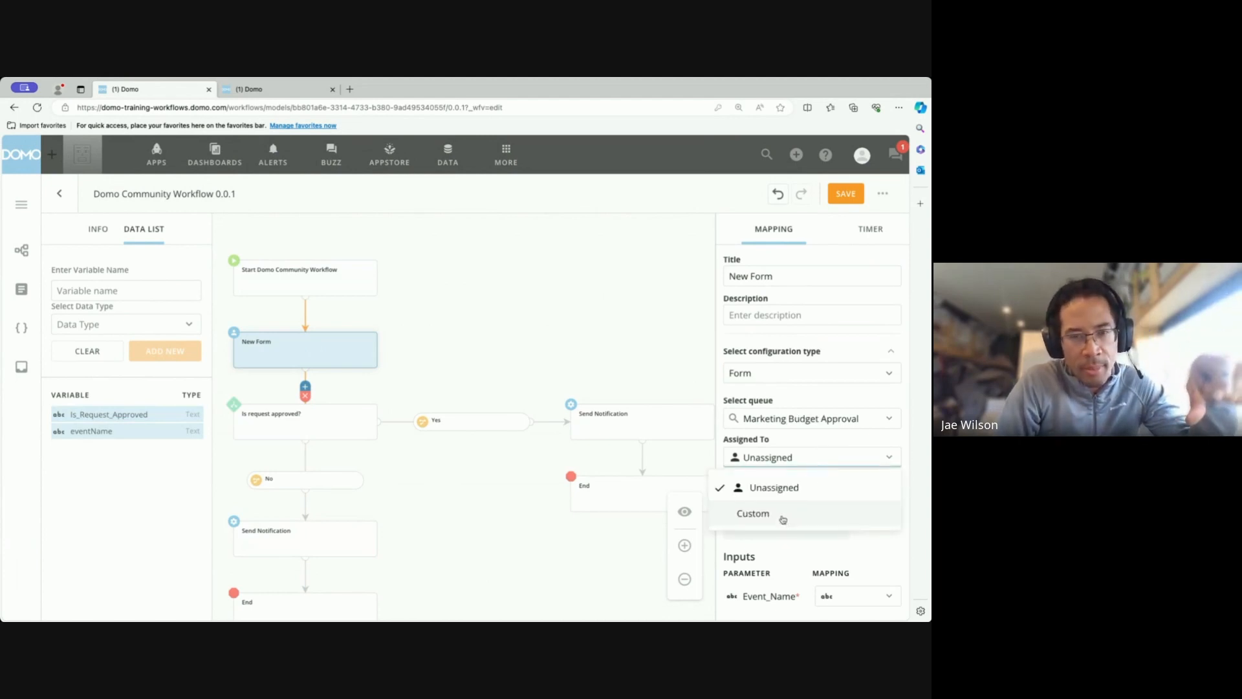
pyautogui.click(753, 514)
pyautogui.click(621, 461)
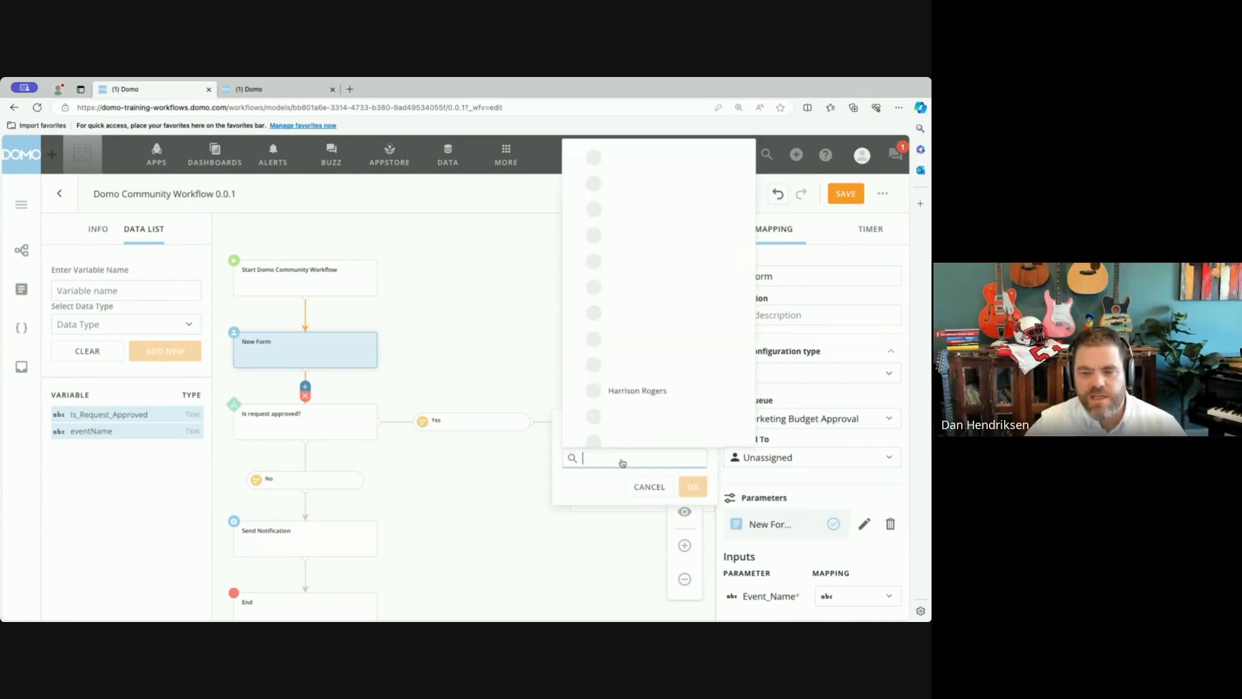
pyautogui.write('Ben S')
pyautogui.press('BackSpace')
pyautogui.press('BackSpace')
pyautogui.press('BackSpace')
pyautogui.press('BackSpace')
pyautogui.press('BackSpace')
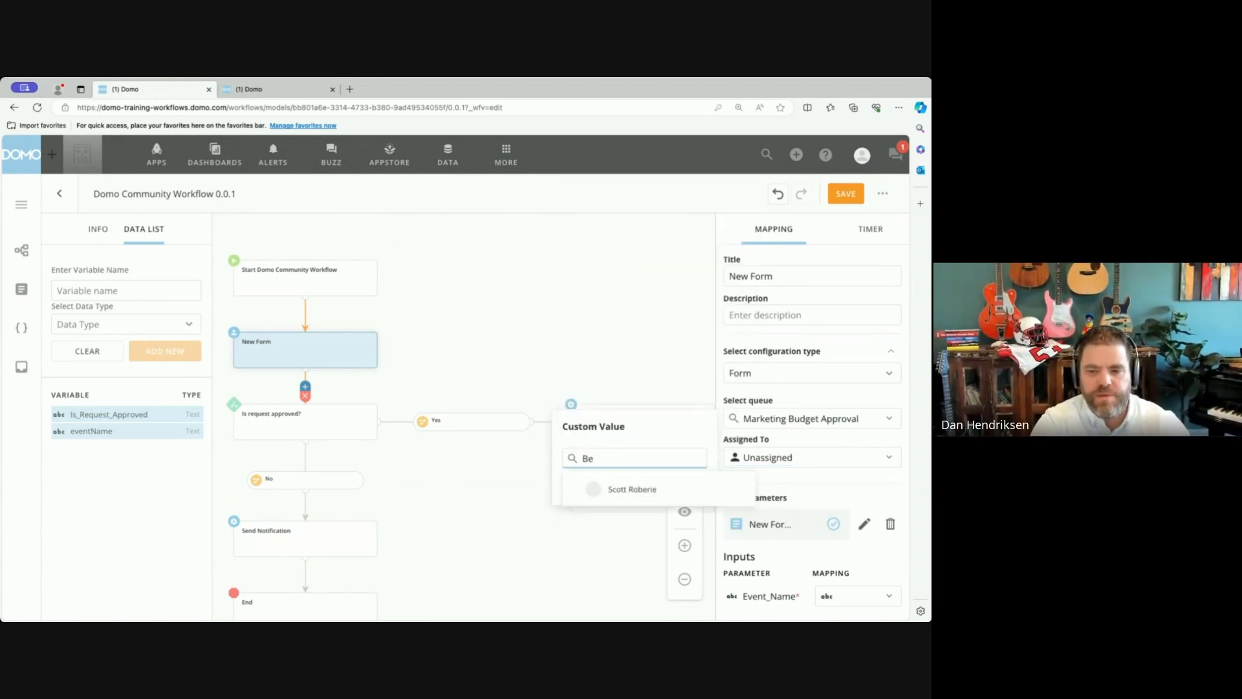
pyautogui.write('Ja')
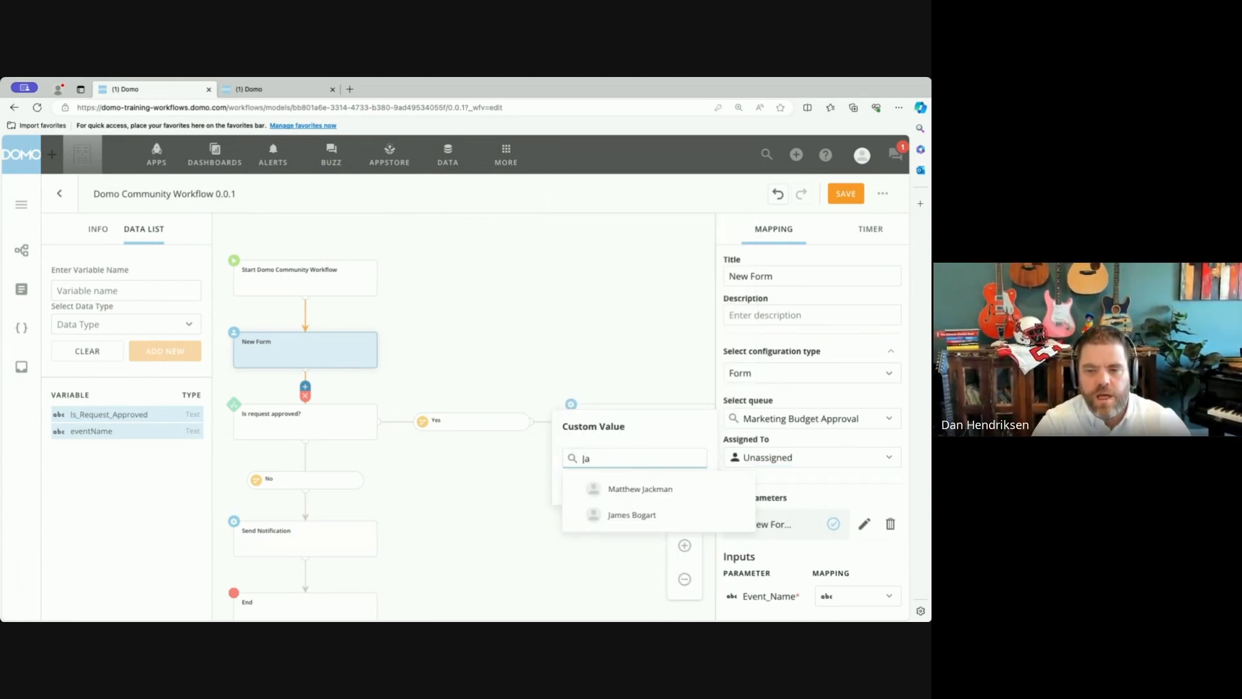
pyautogui.click(660, 520)
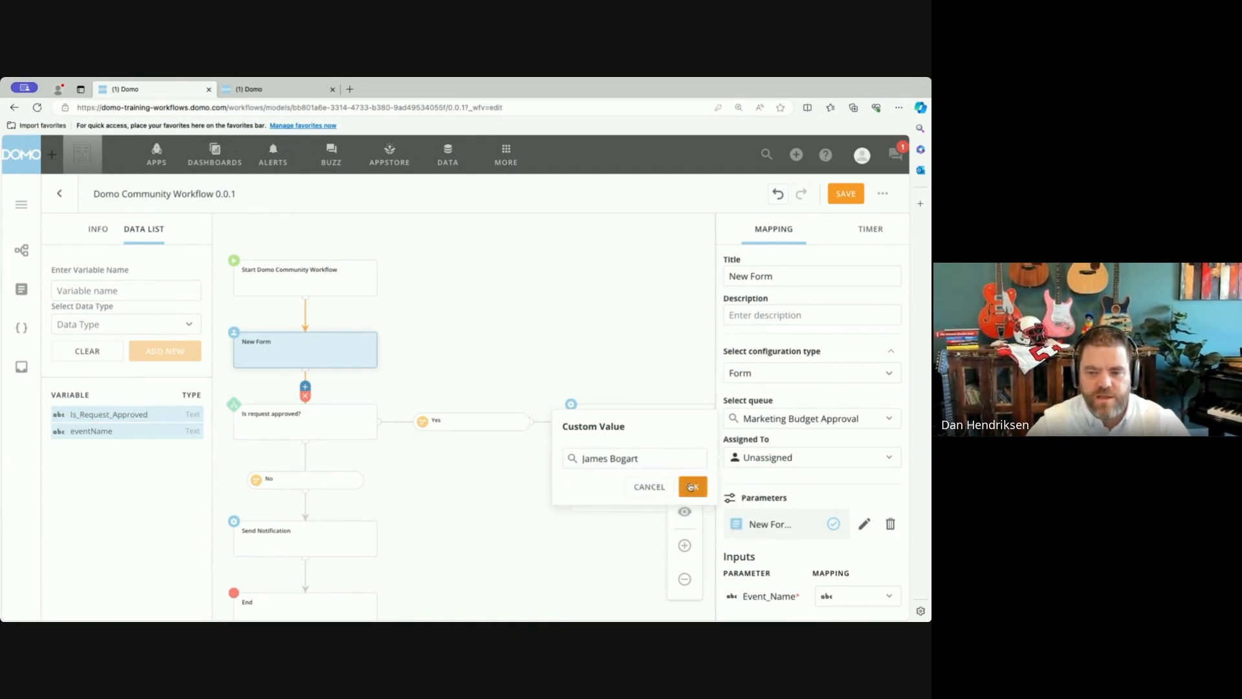
pyautogui.click(689, 486)
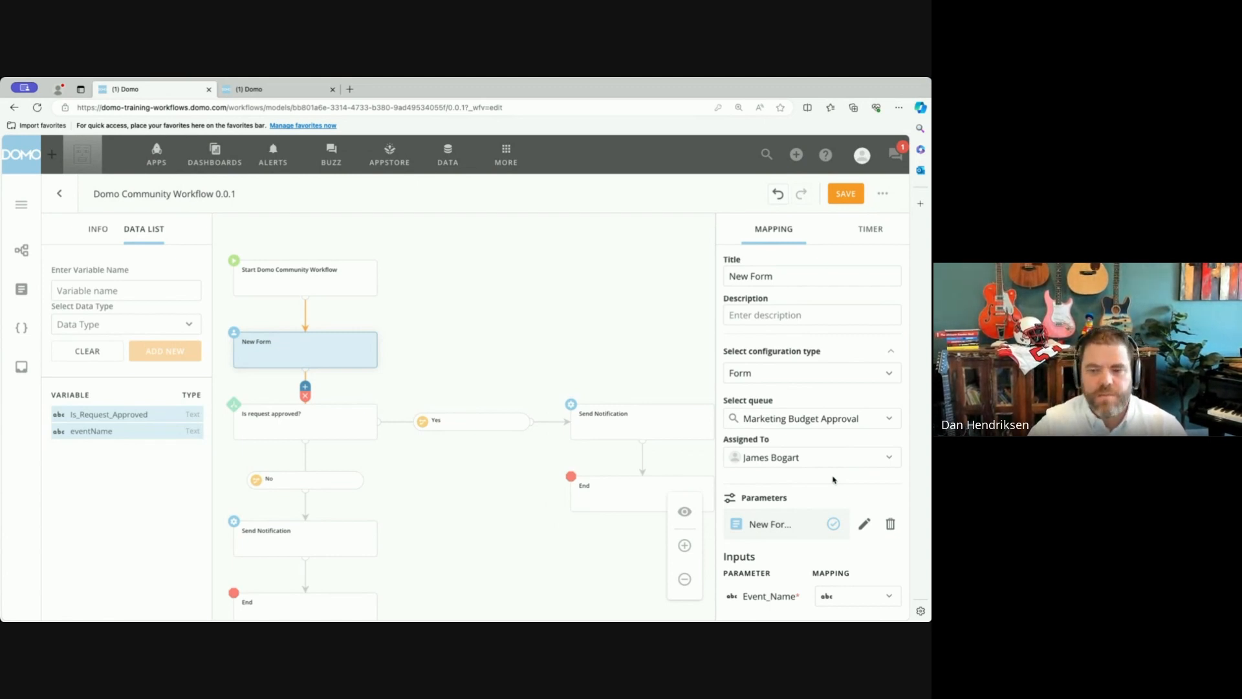
pyautogui.click(835, 464)
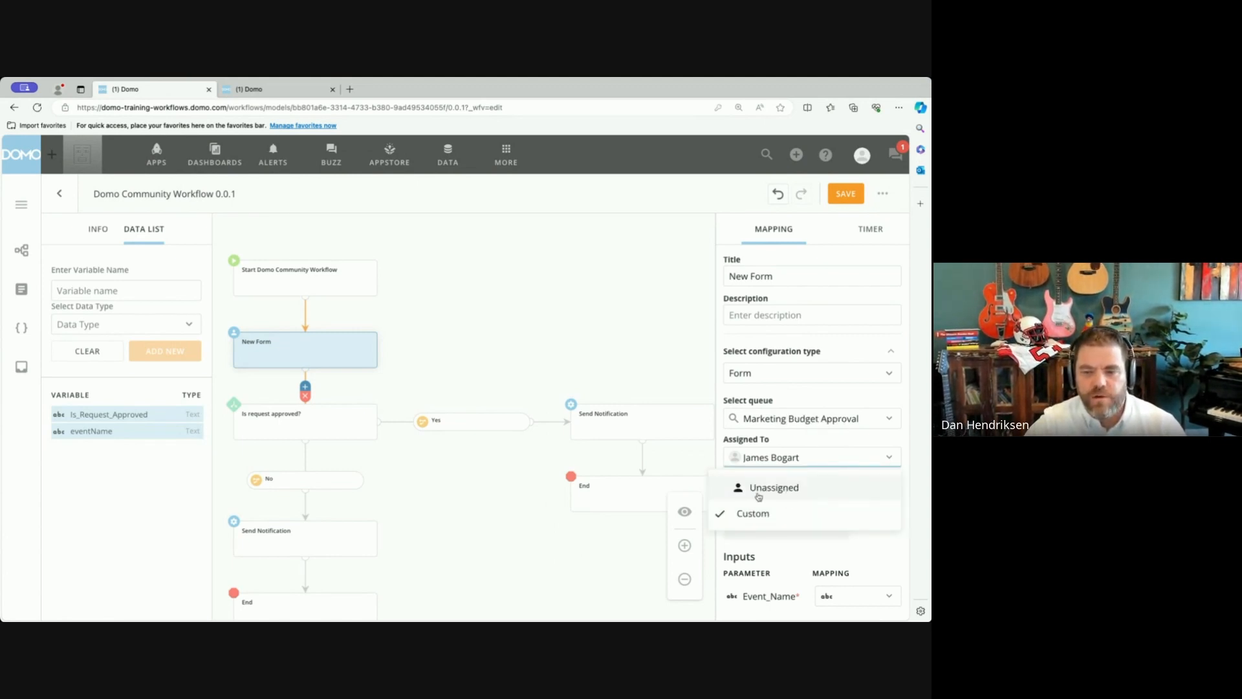
pyautogui.click(143, 479)
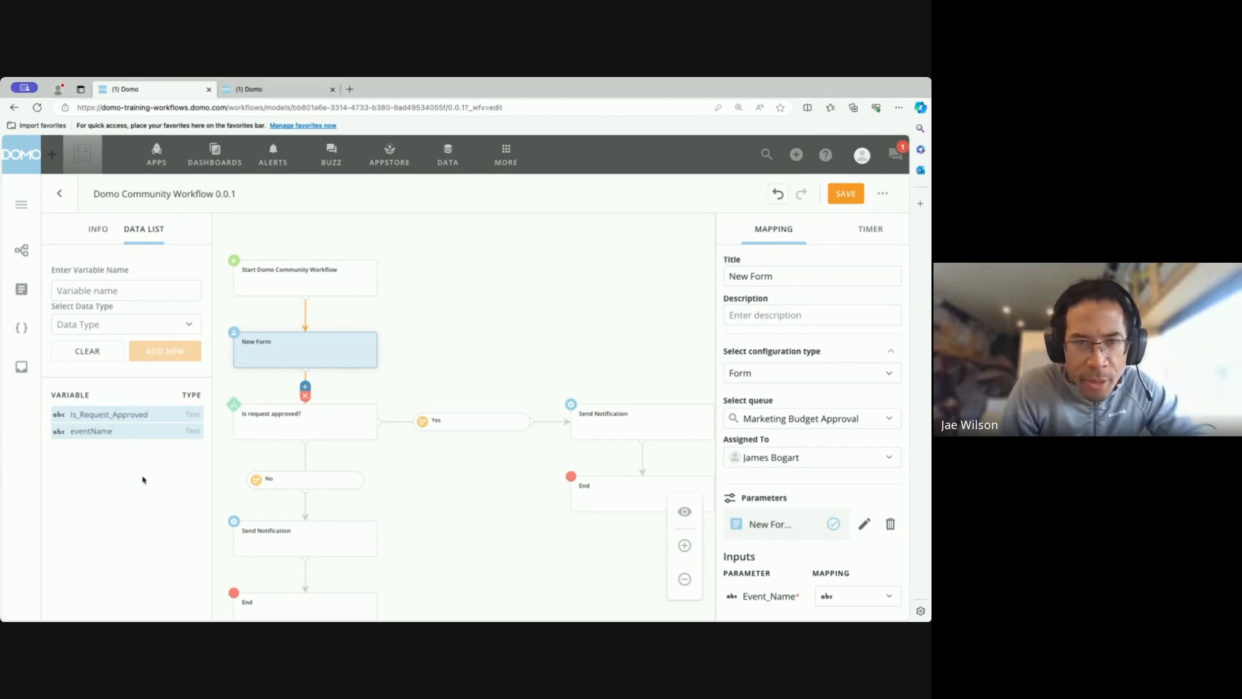
pyautogui.click(796, 372)
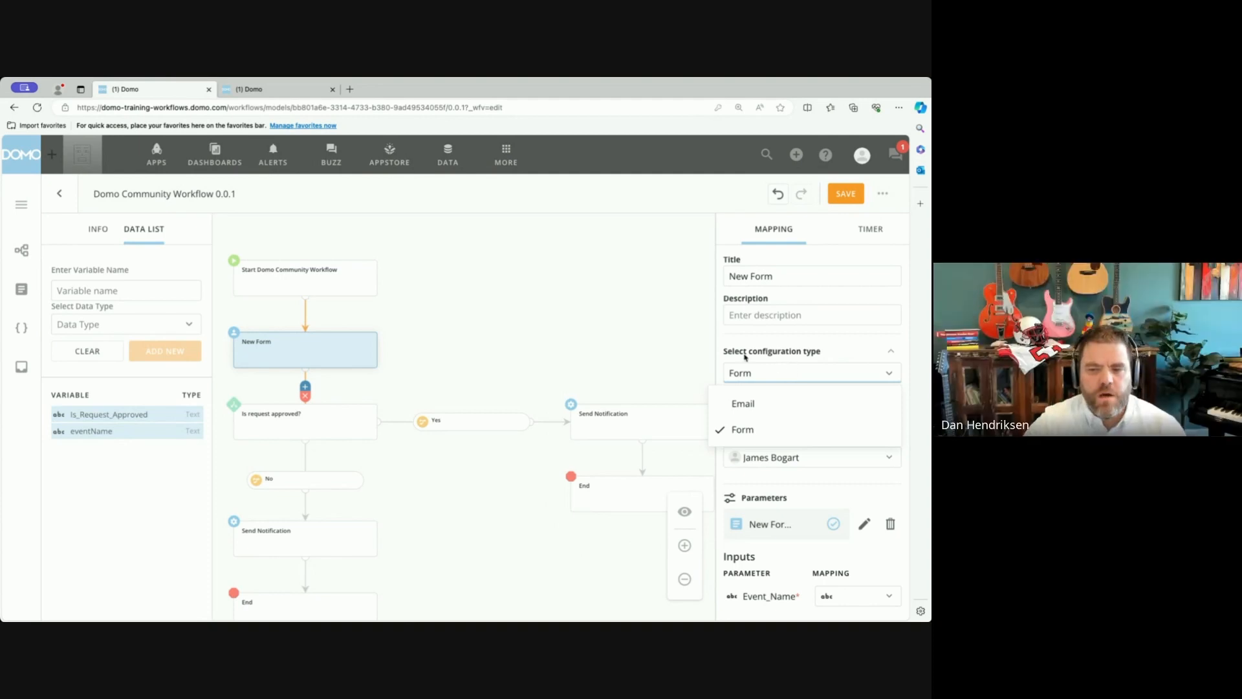
pyautogui.click(723, 339)
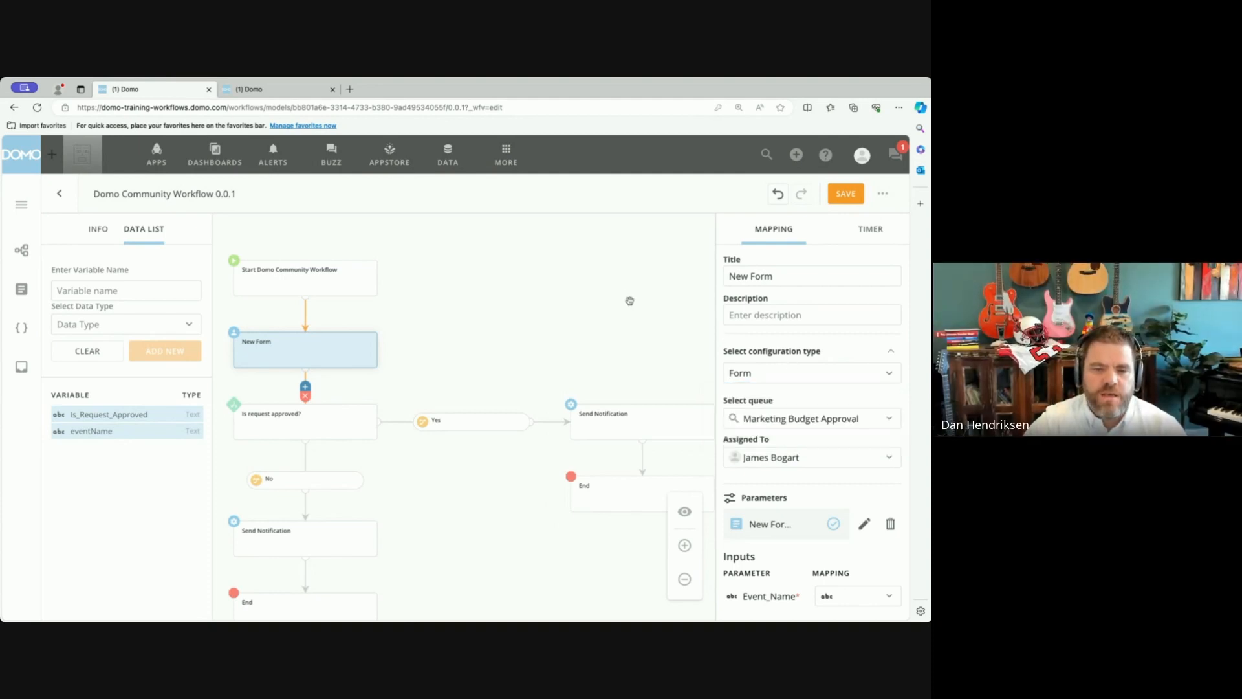
# Switch to the other Domo browser tab and examine the open task's form in the DP Marketing Budget Approval queue.
pyautogui.click(280, 89)
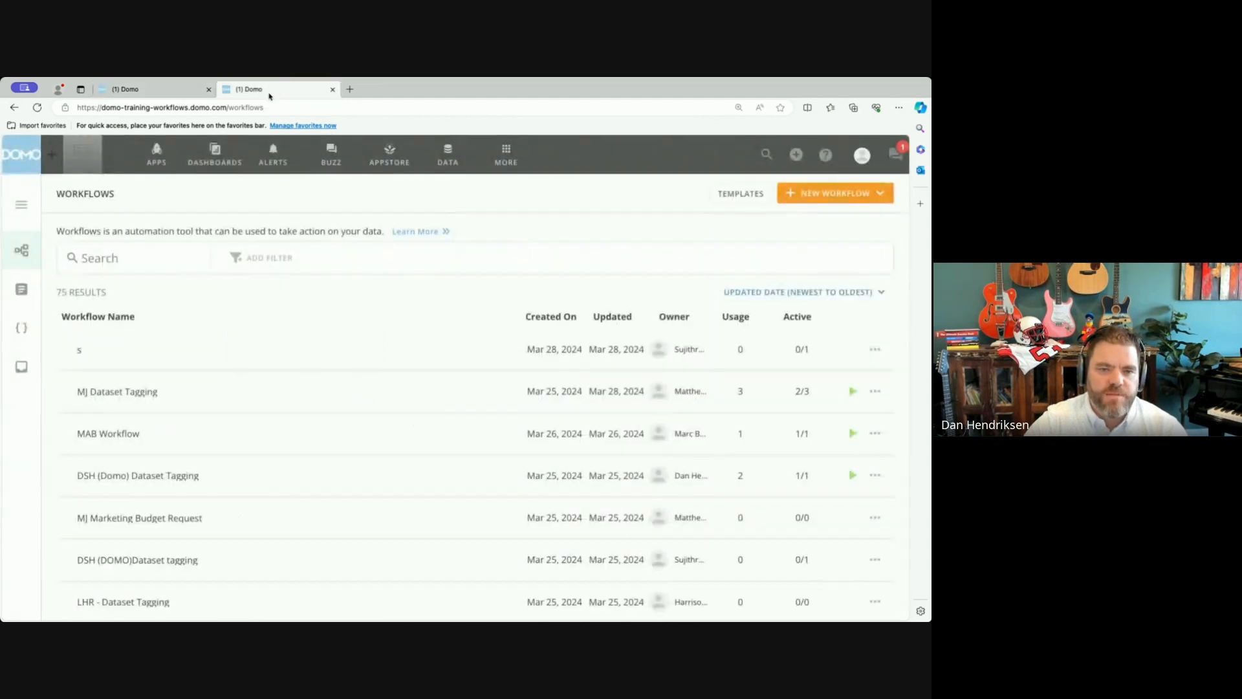
pyautogui.click(21, 367)
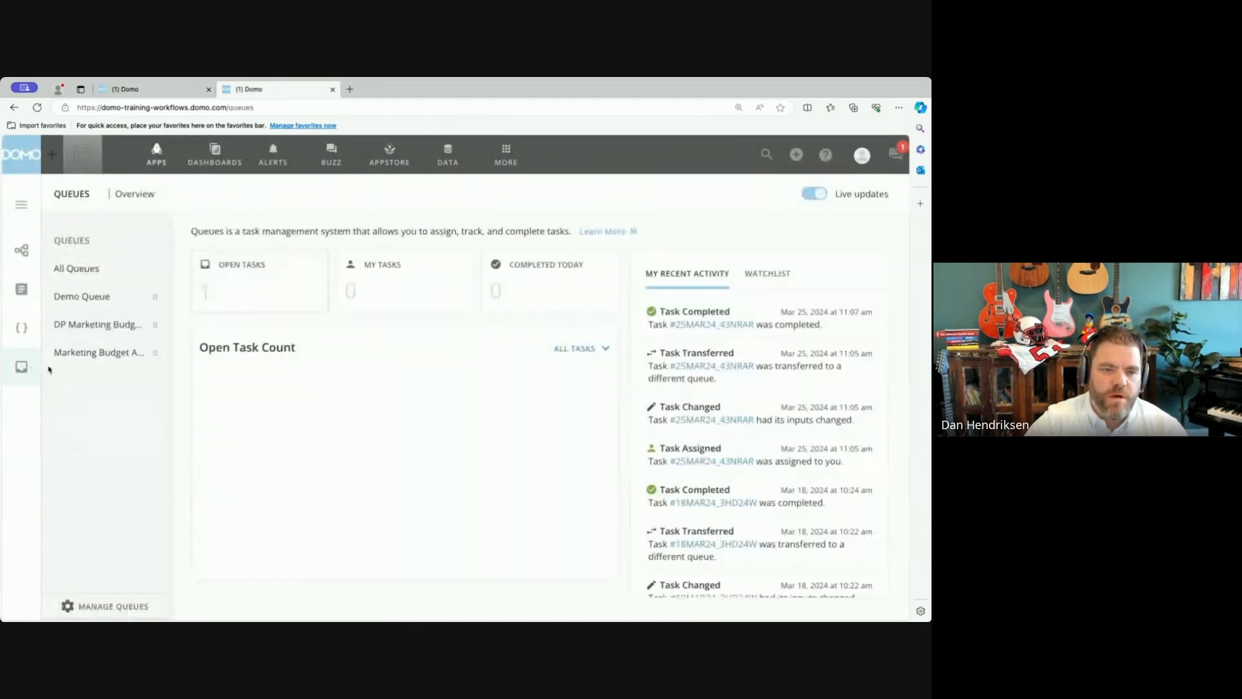
pyautogui.click(103, 326)
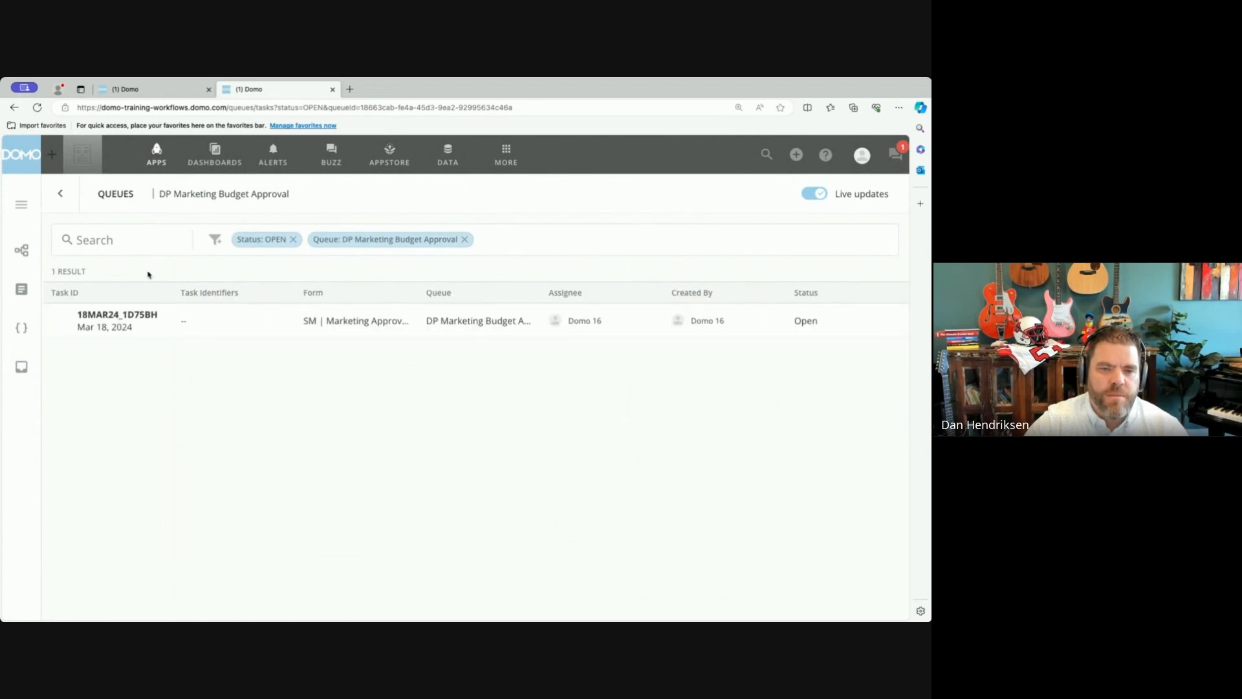
pyautogui.click(268, 318)
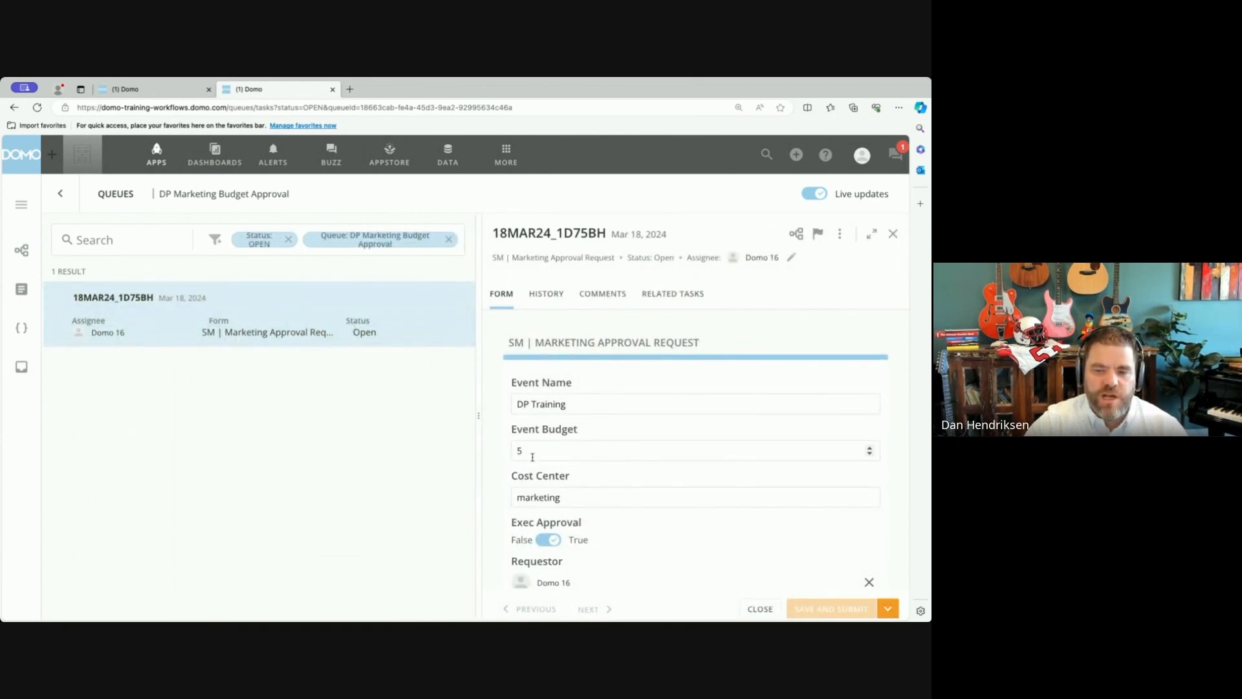
pyautogui.scroll(-2, 601, 503)
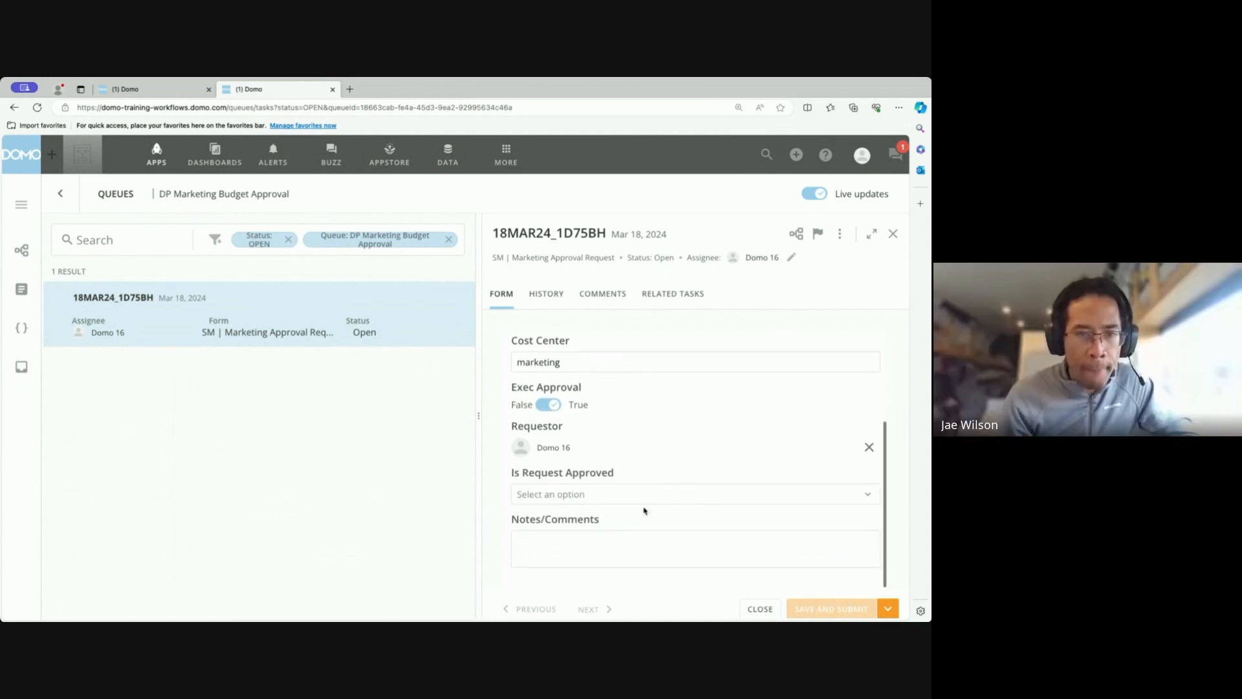
pyautogui.scroll(3, 651, 414)
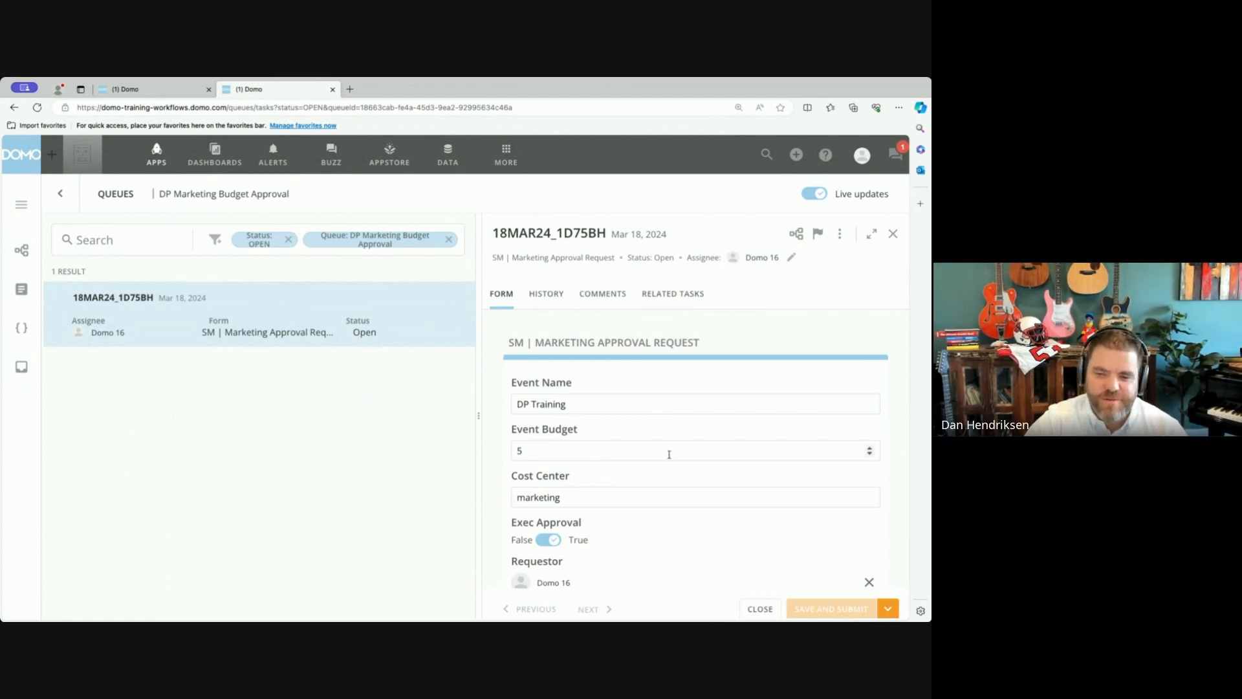
# Set Is Request Approved to Approved in the open marketing approval task.
pyautogui.scroll(-3, 669, 453)
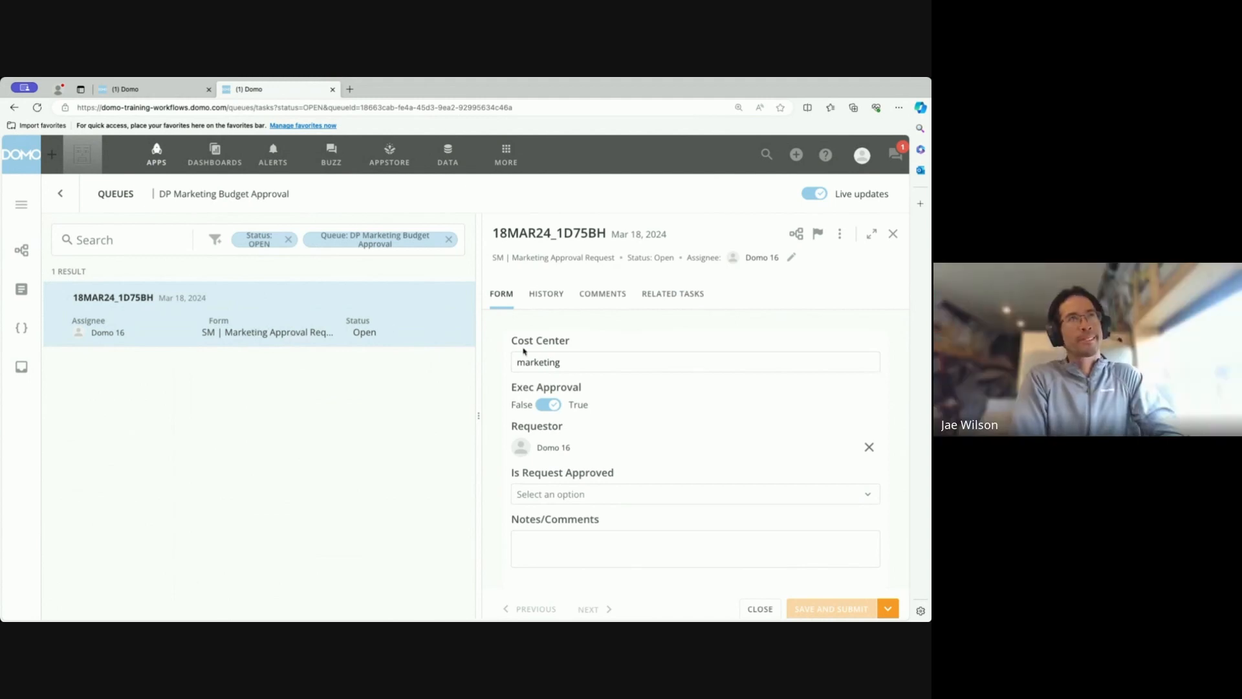
pyautogui.click(686, 500)
pyautogui.click(594, 524)
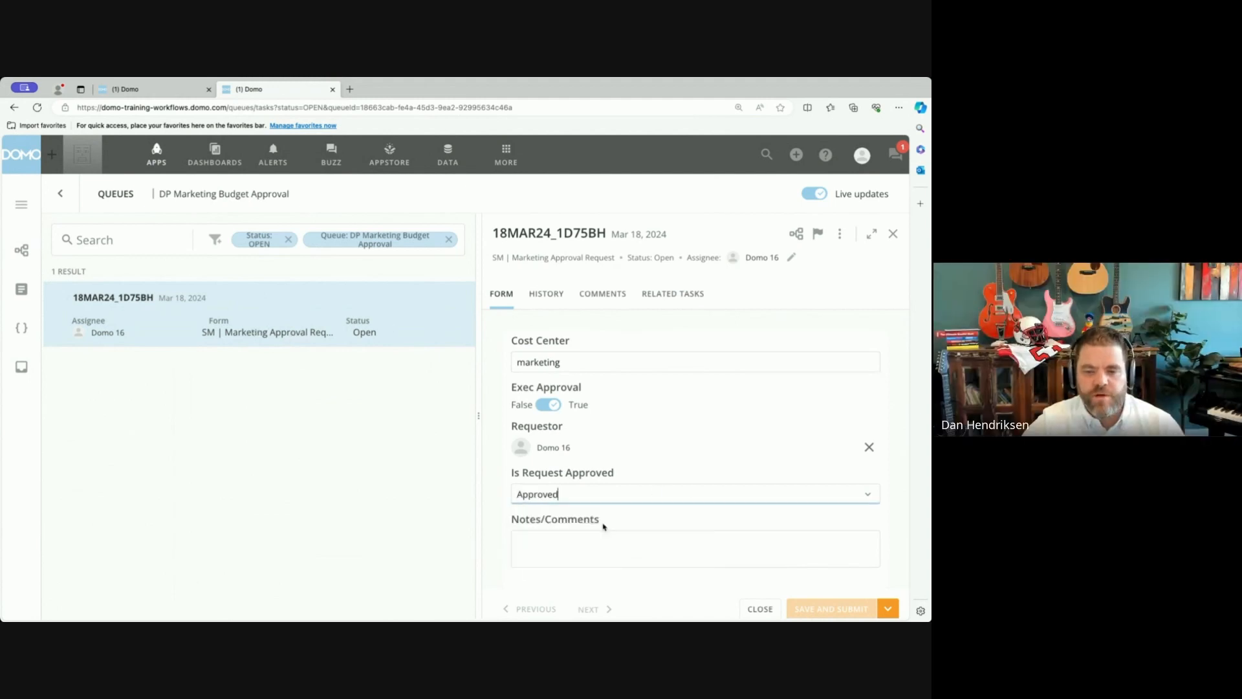
# Add the note "Good luck out there." to the marketing approval task's Notes/Comments, and save and submit the task.
pyautogui.click(603, 544)
pyautogui.write('Godo lu')
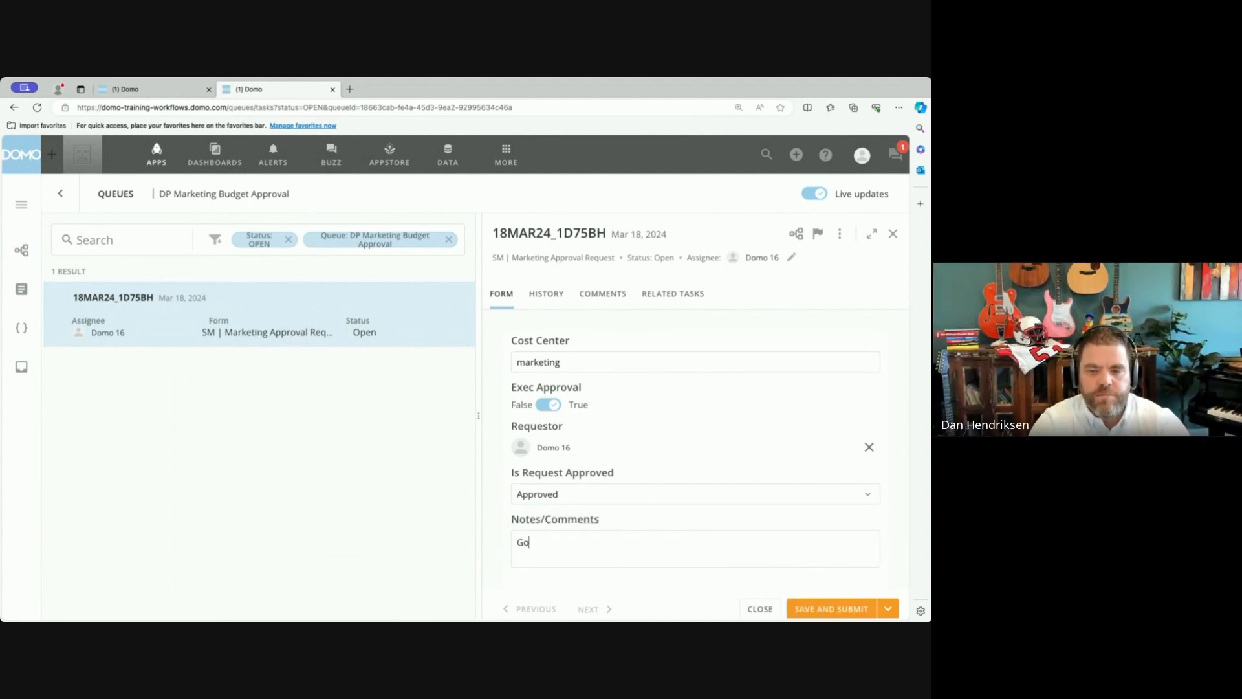
pyautogui.press('BackSpace')
pyautogui.press('BackSpace')
pyautogui.press('BackSpace')
pyautogui.press('BackSpace')
pyautogui.press('BackSpace')
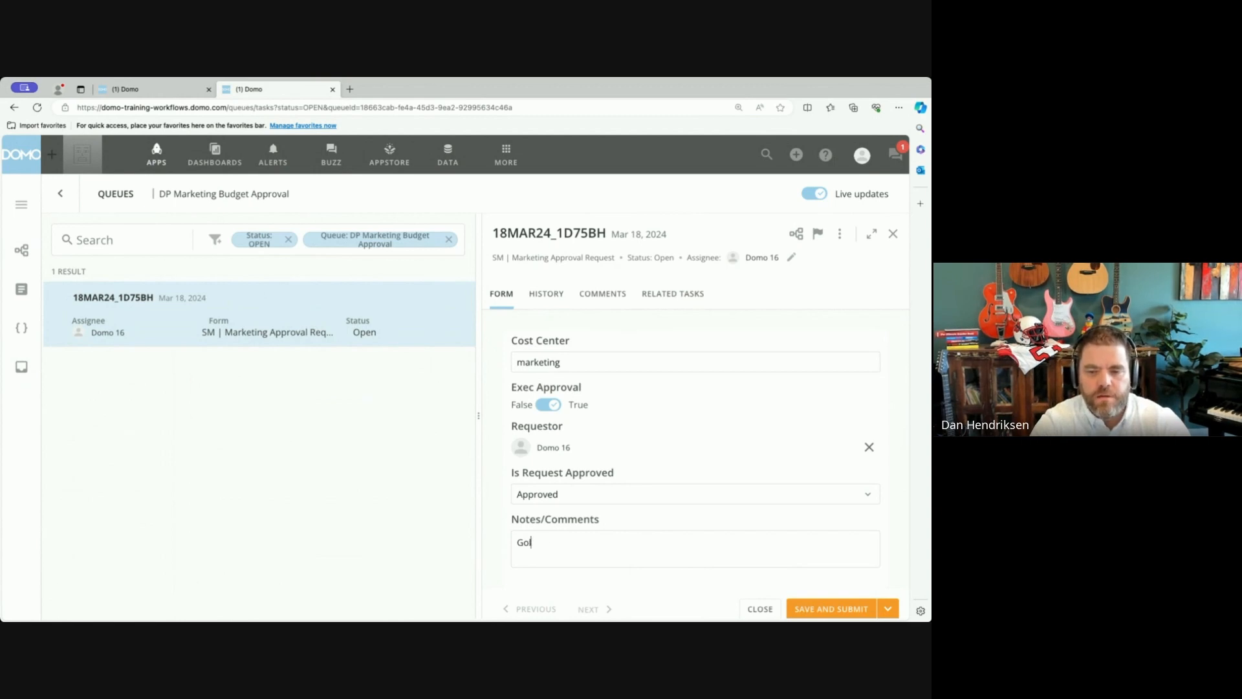
pyautogui.write('ld lu')
pyautogui.press('BackSpace')
pyautogui.press('BackSpace')
pyautogui.press('BackSpace')
pyautogui.press('BackSpace')
pyautogui.press('BackSpace')
pyautogui.press('BackSpace')
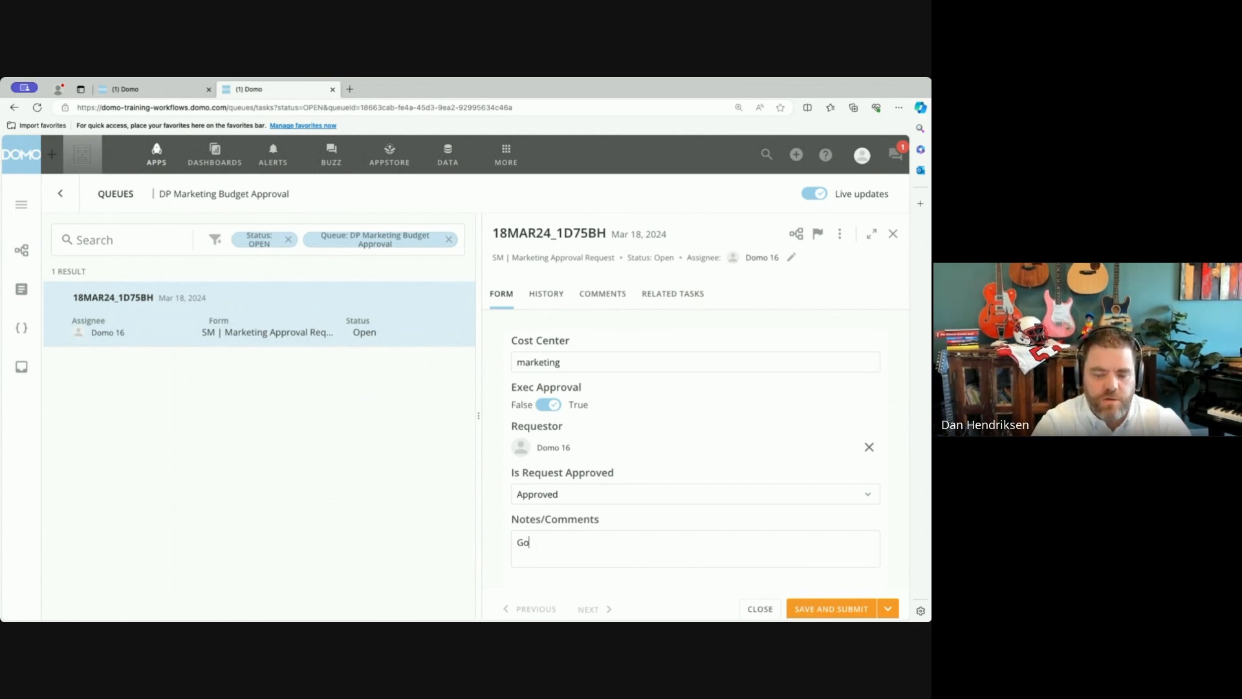
pyautogui.write('ood luck out there.')
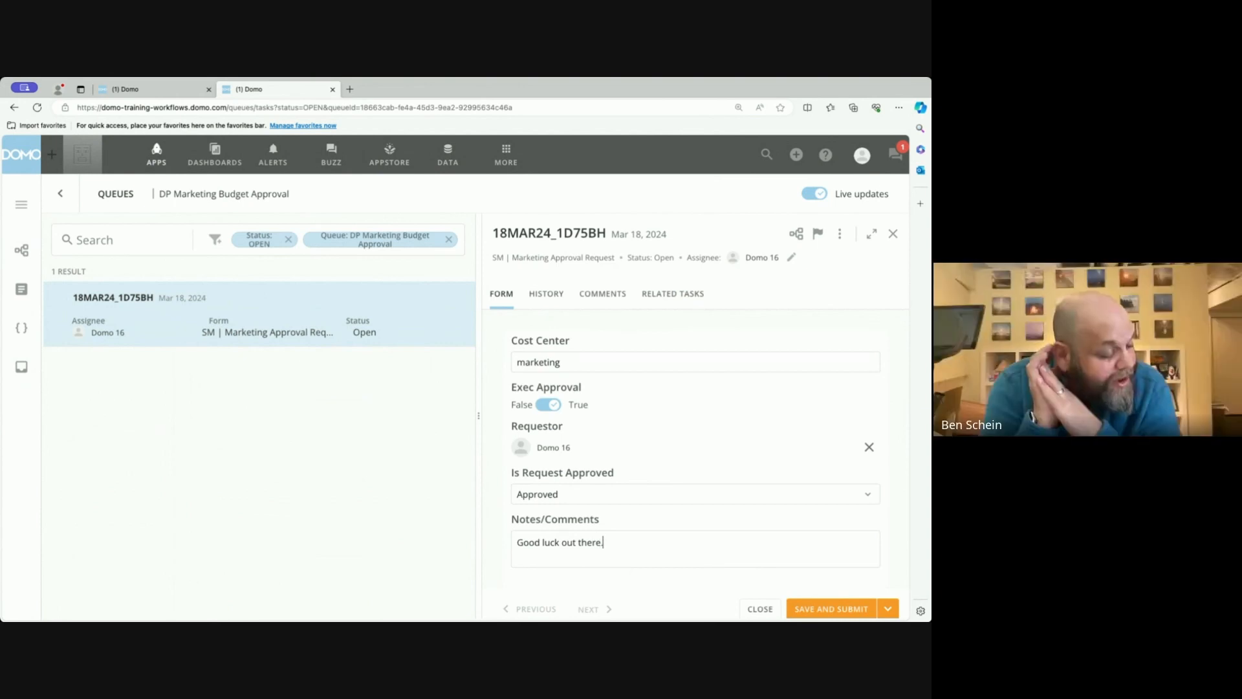
pyautogui.click(847, 608)
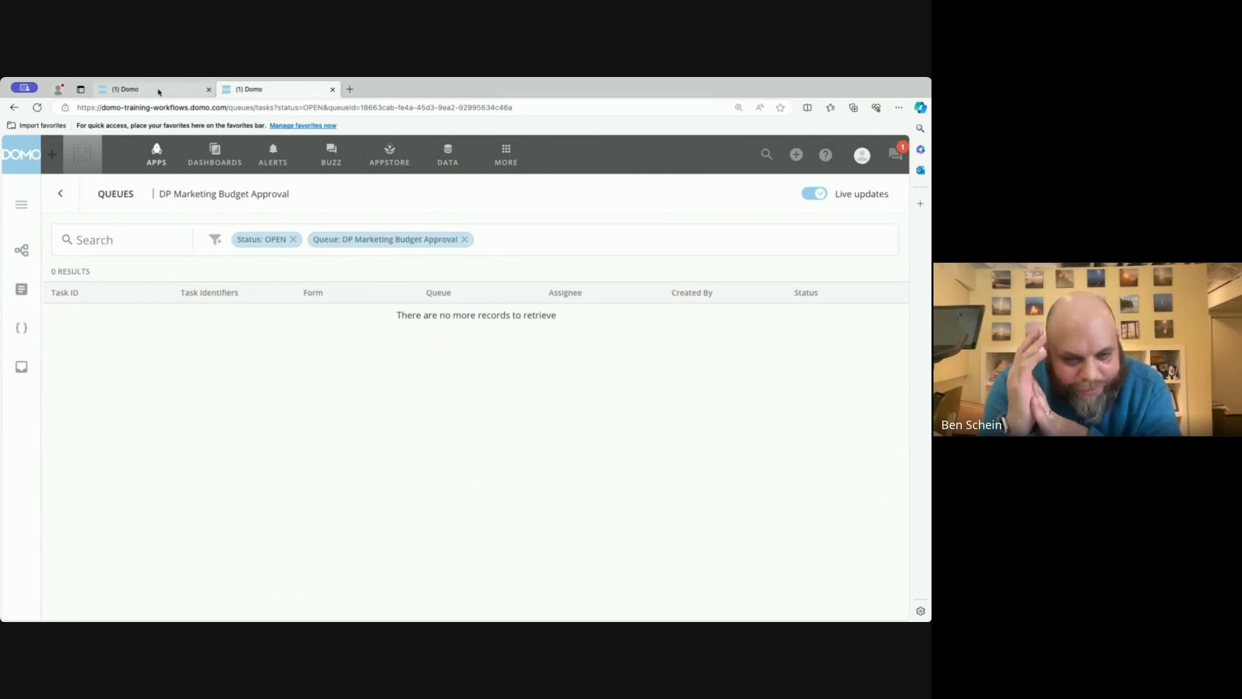
# Return from the DP Marketing Budget Approval queue to the Queues overview to review the recent task activity.
pyautogui.click(60, 193)
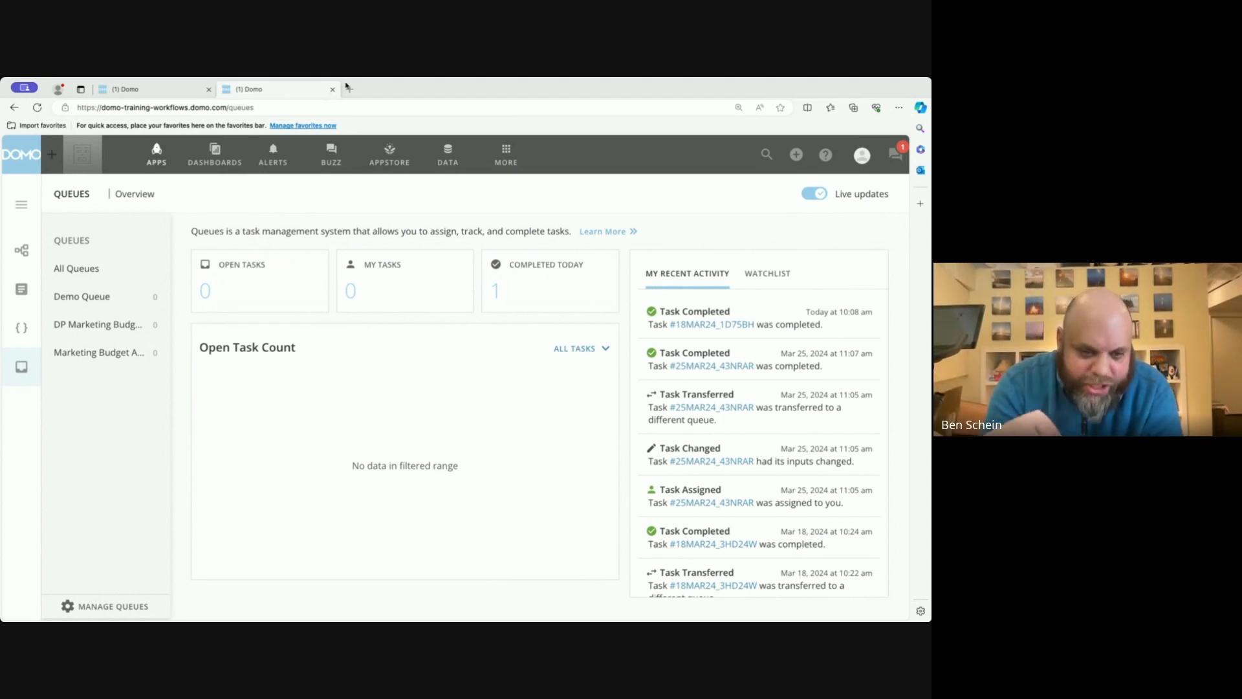
pyautogui.click(435, 85)
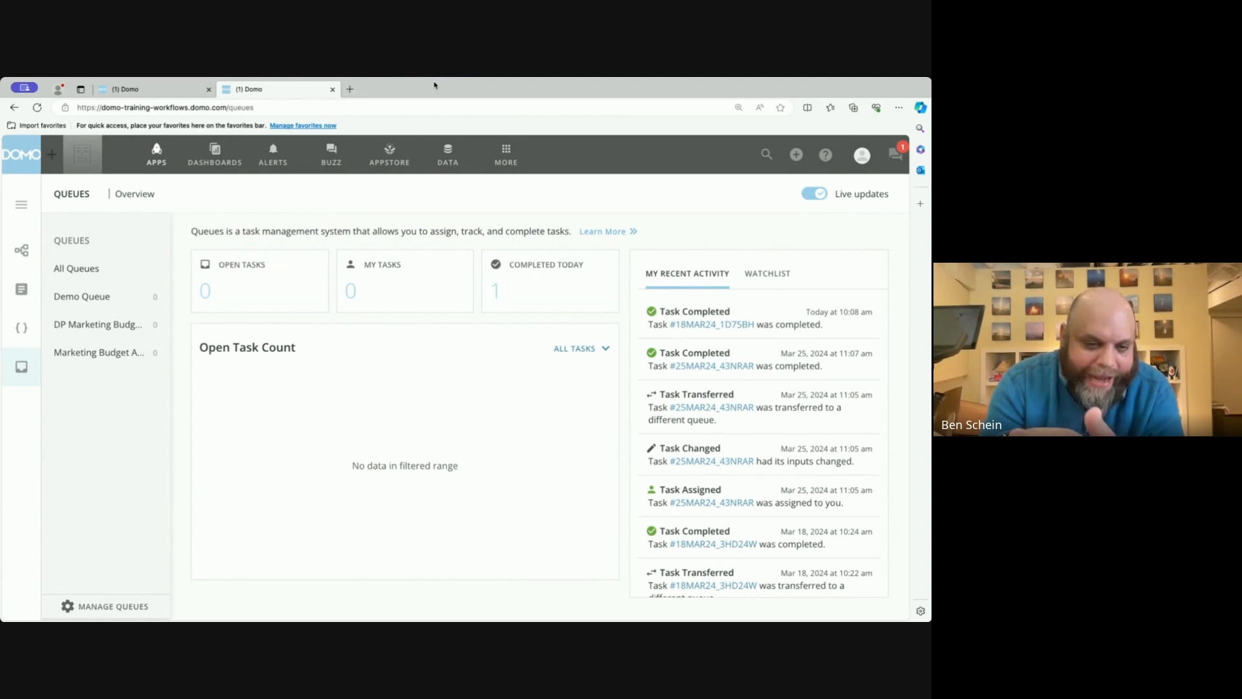